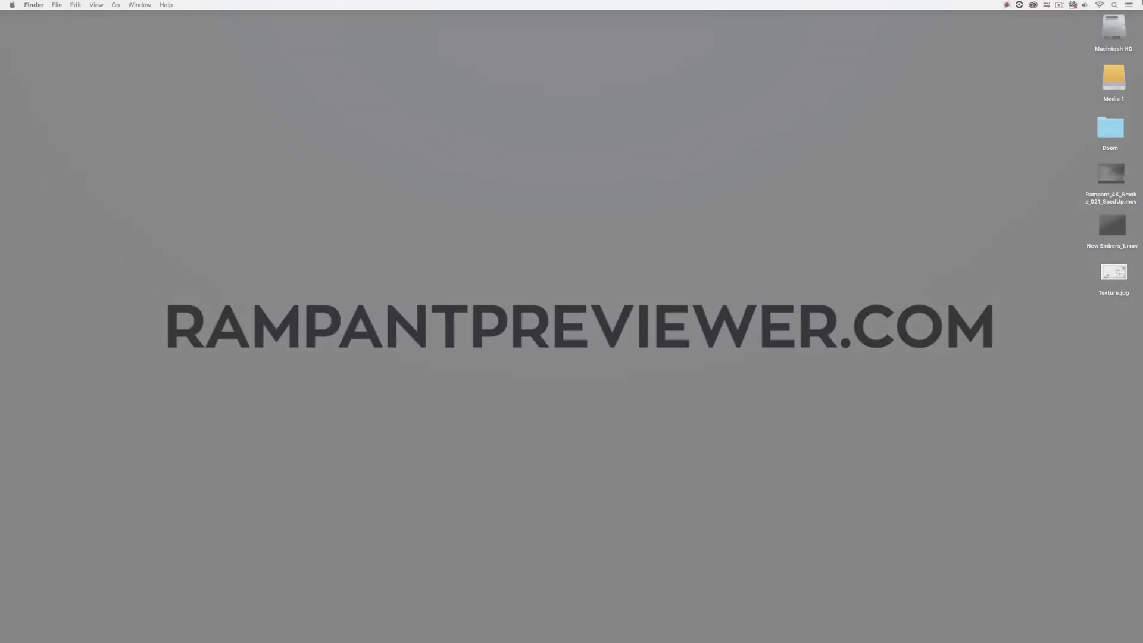
- Switch to Premiere Pro CC with the Doom project open
key(super+Tab)
key(super+Tab)
key(super+Tab)
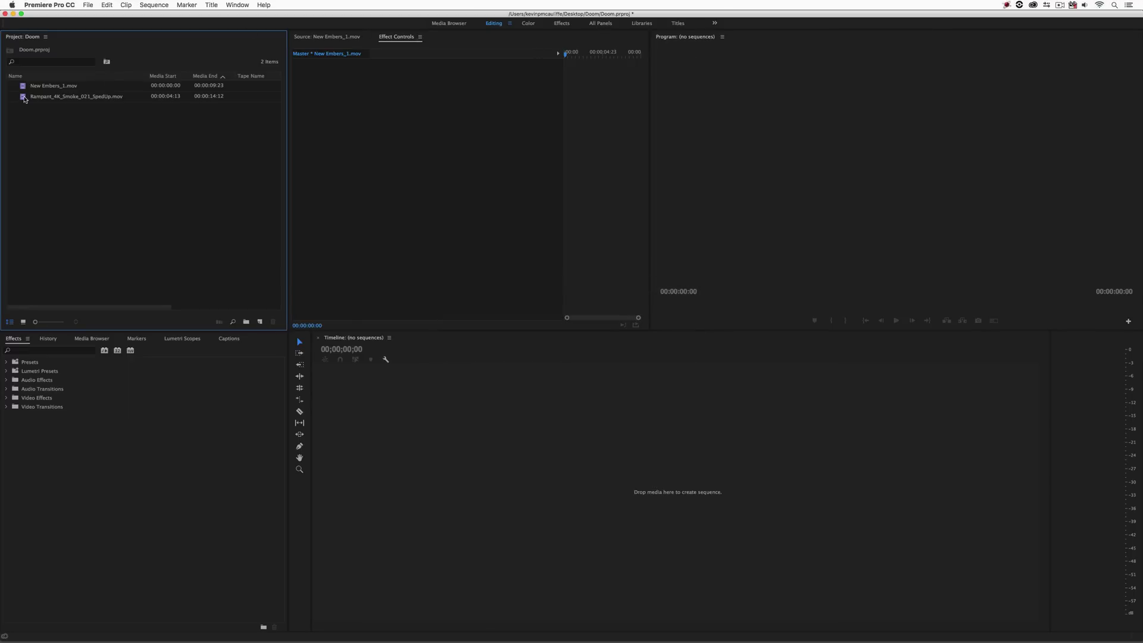
- Preview the smoke clip and New Embers_1.mov by opening and scrubbing them in the source viewer
double_click(25, 97)
drag(343, 302, 434, 305)
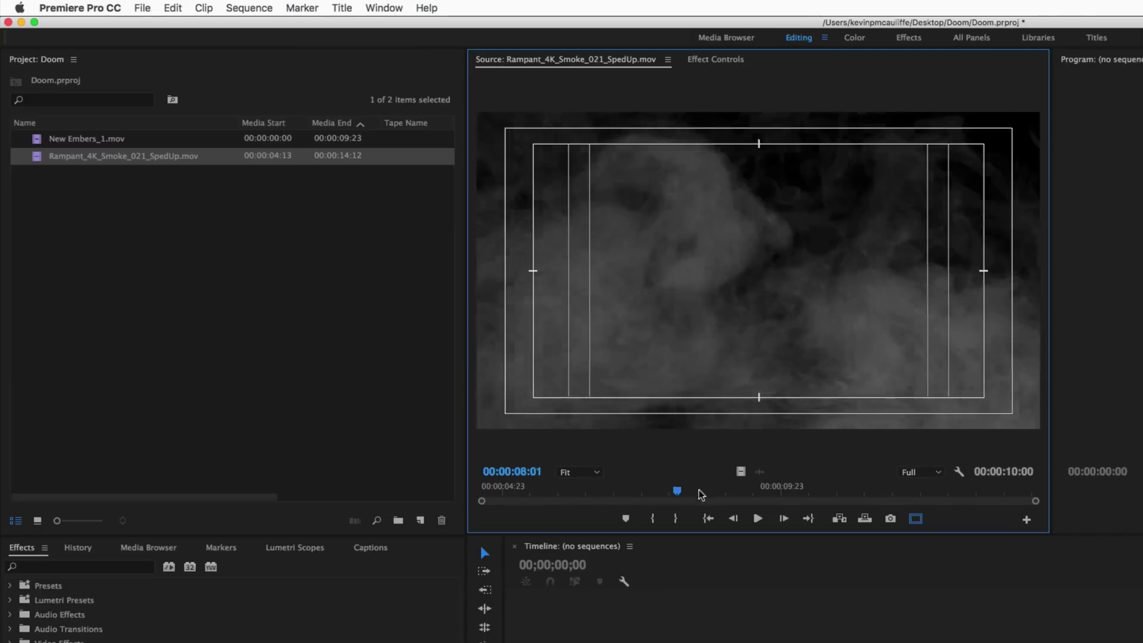
drag(700, 494, 459, 474)
double_click(36, 141)
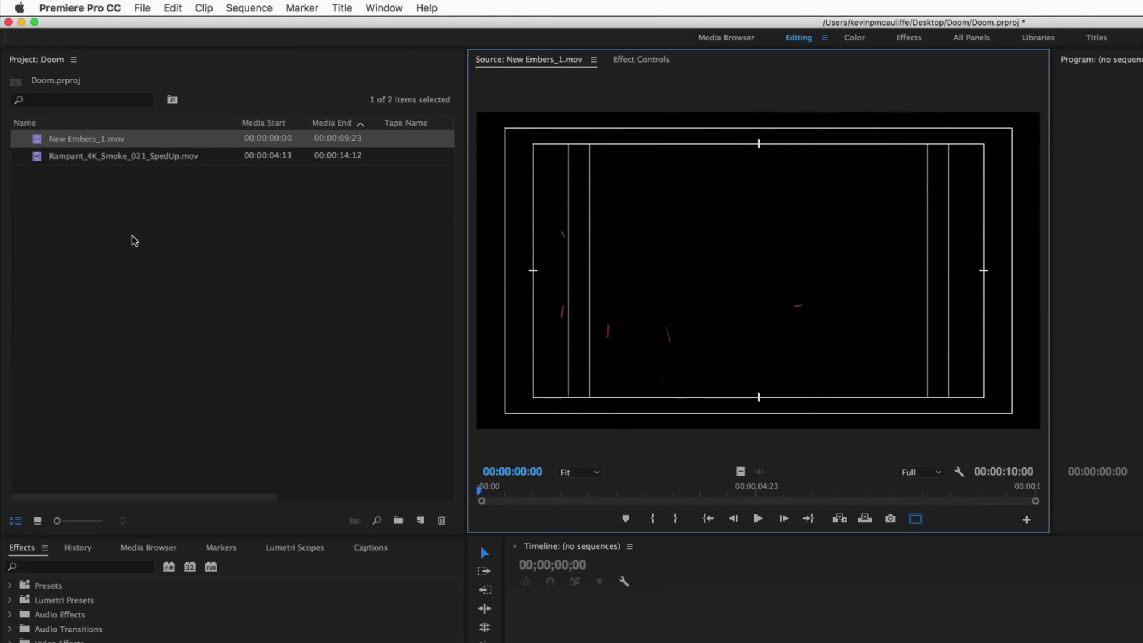
double_click(37, 157)
drag(772, 499, 418, 506)
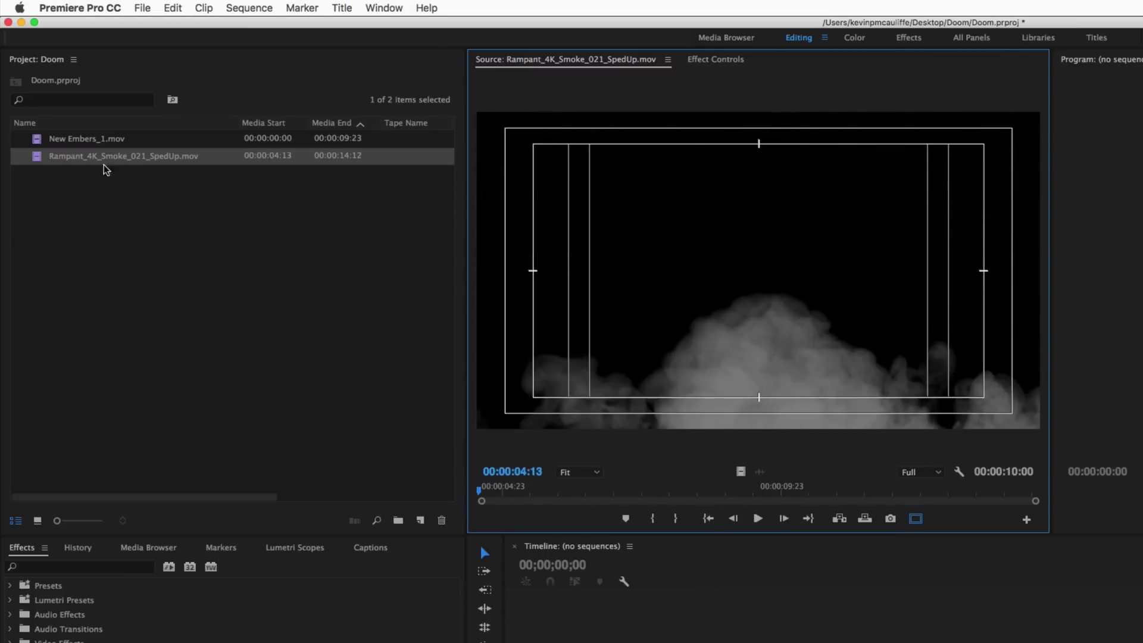
- Check the file properties of Rampant_4K_Smoke_021_SpedUp.mov, then close them
right_click(35, 158)
click(84, 327)
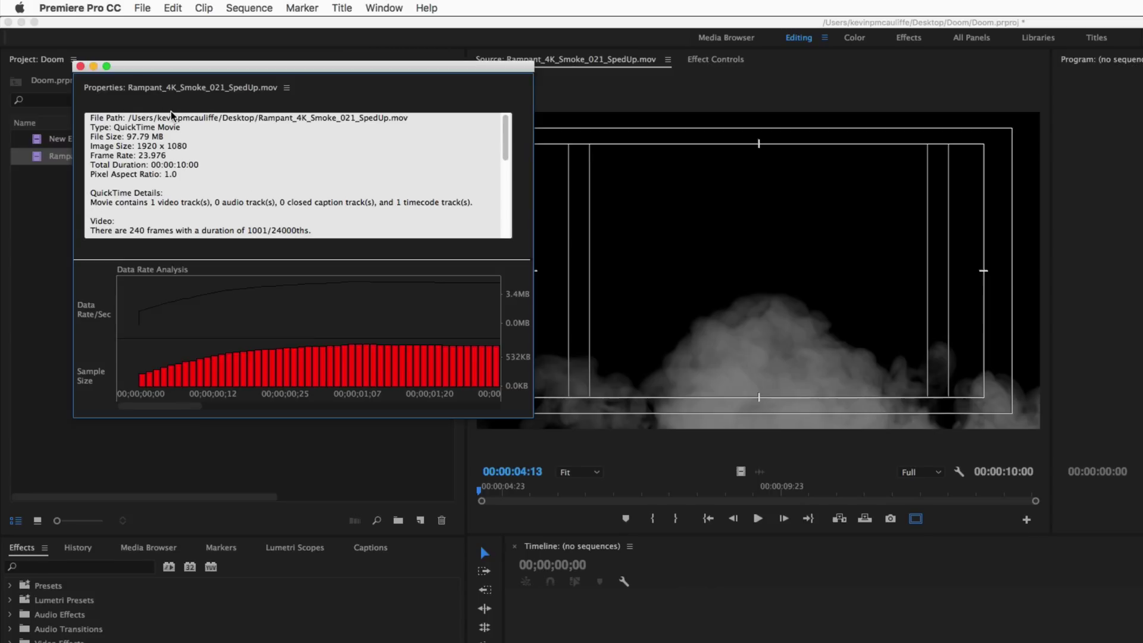
click(80, 66)
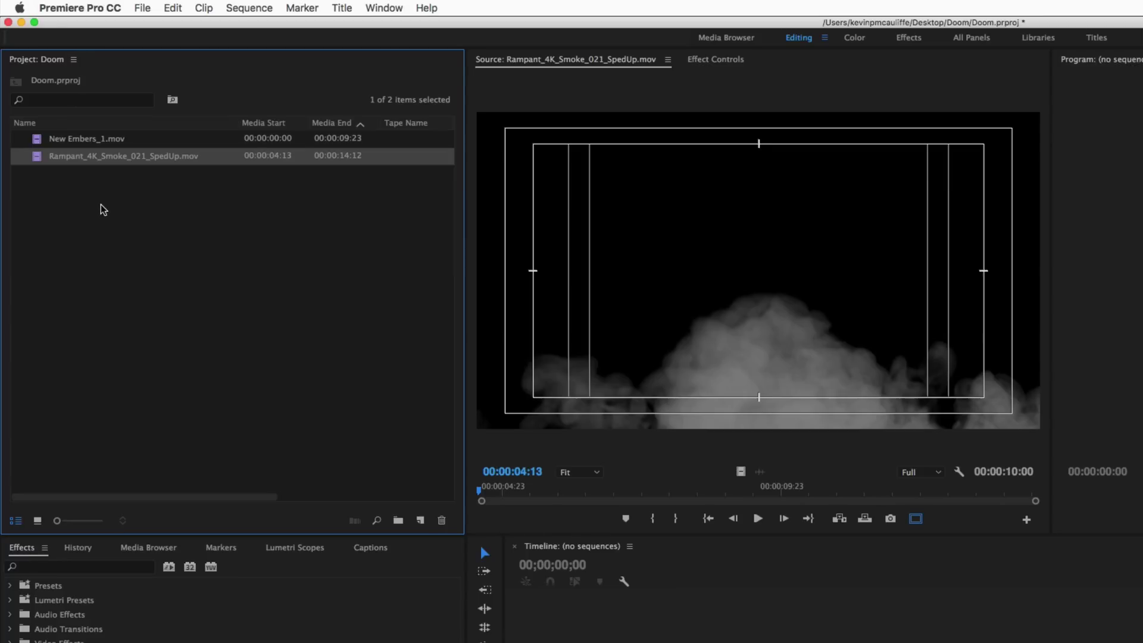
- Create a sequence from the smoke clip, split the clip at 00:00:07:09 and delete the portion after the cut
drag(41, 158, 420, 520)
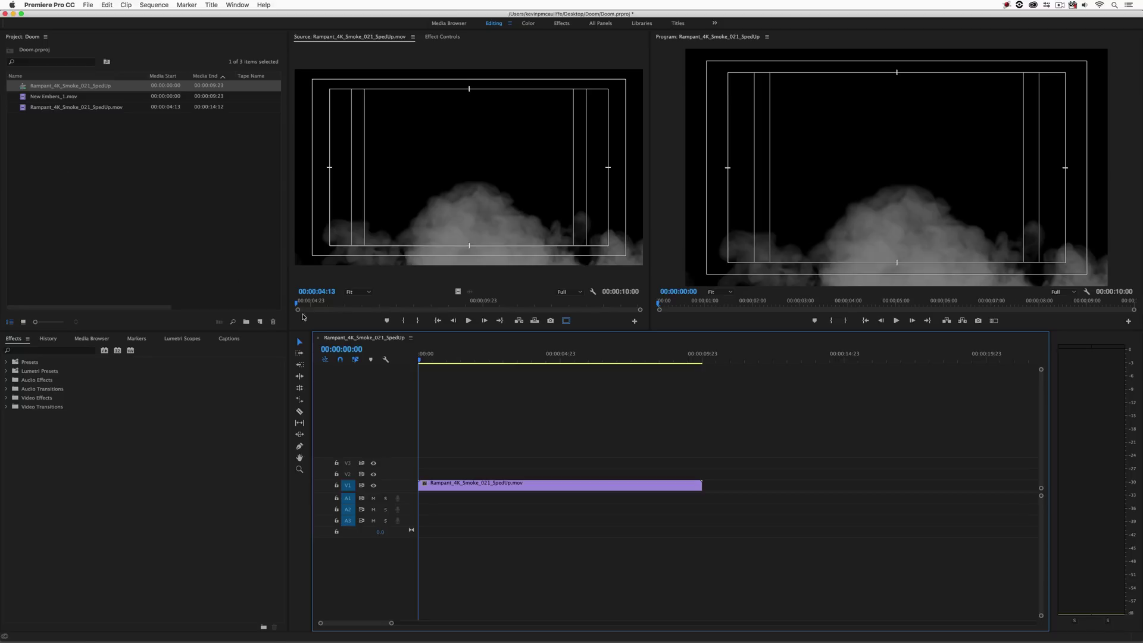
click(631, 362)
drag(630, 361, 628, 361)
click(299, 411)
click(631, 483)
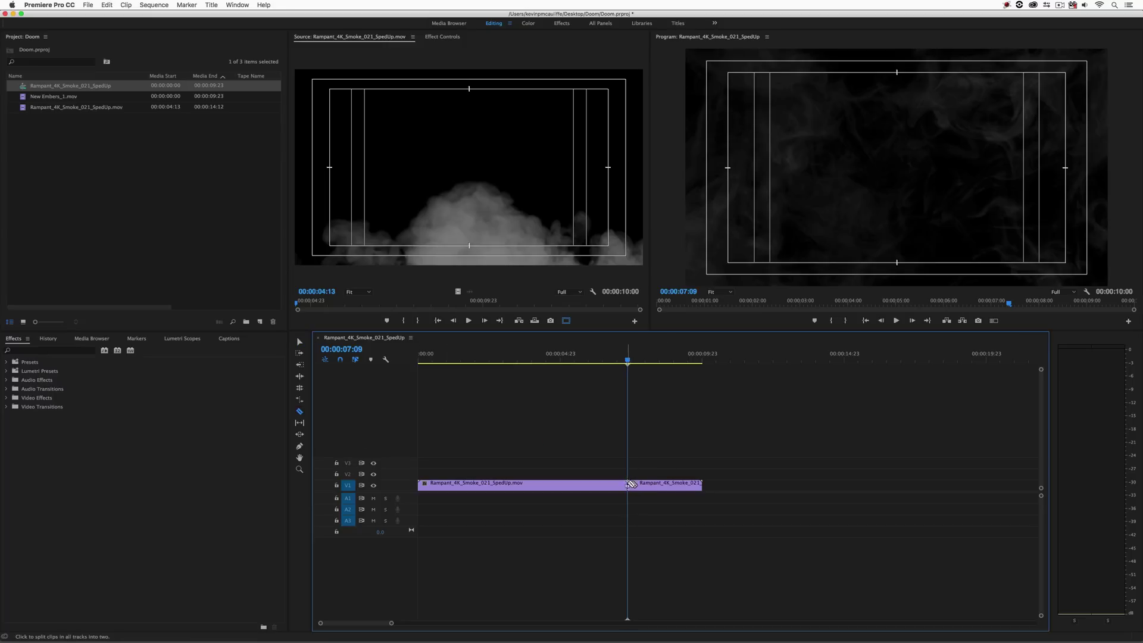
key(v)
click(664, 483)
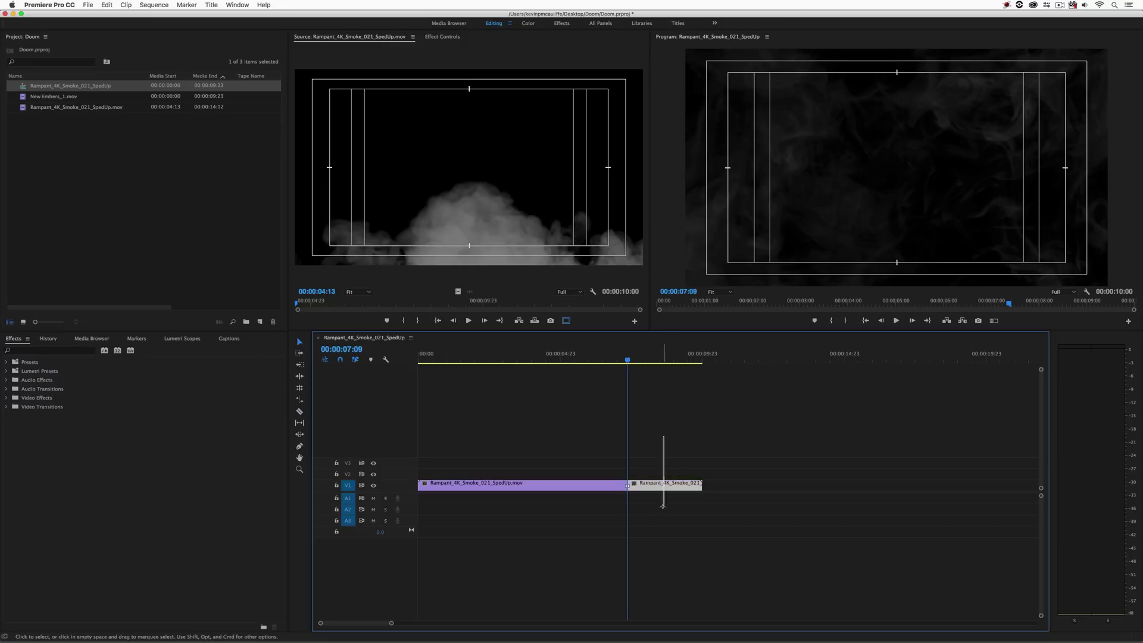
key(Delete)
- Slow the remaining smoke clip by setting its Speed/Duration length to 10 seconds (1000)
right_click(597, 483)
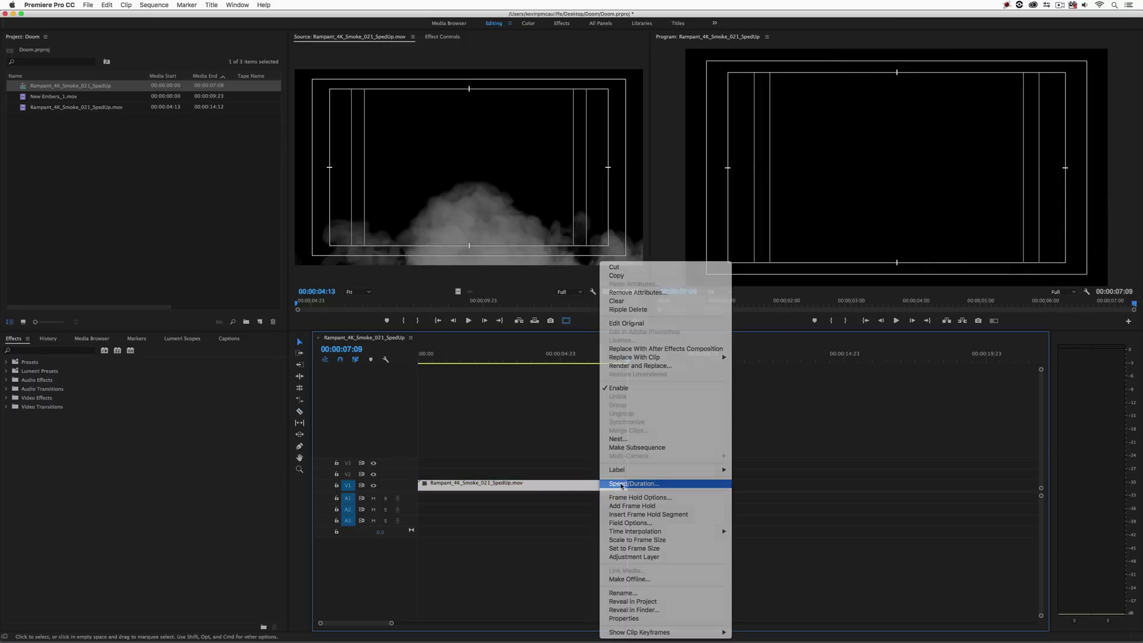
click(621, 484)
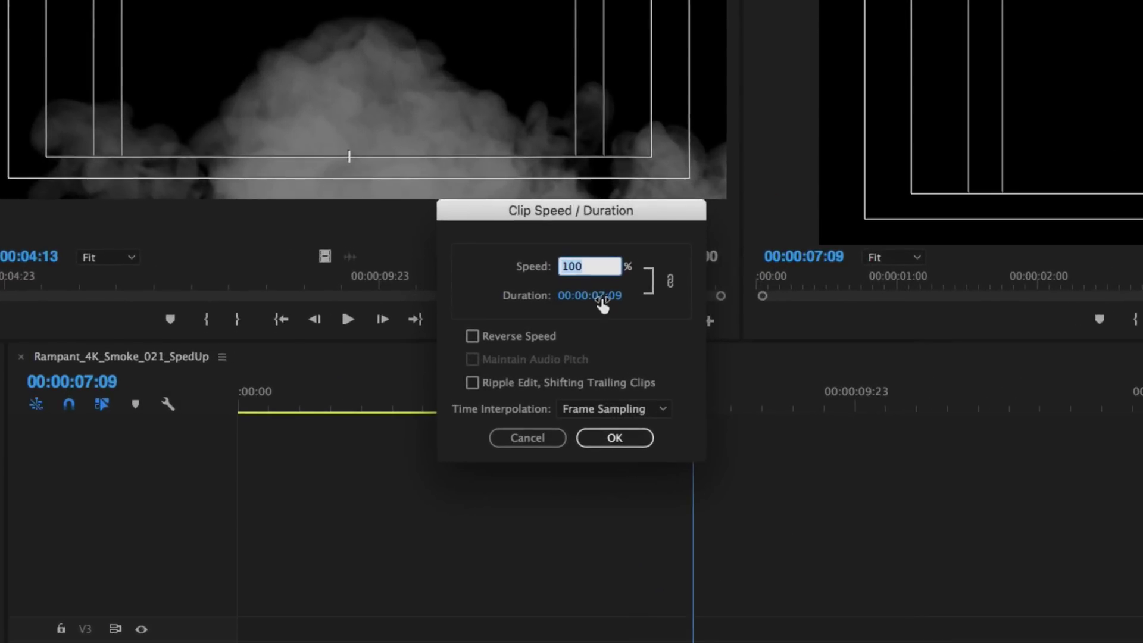
click(601, 297)
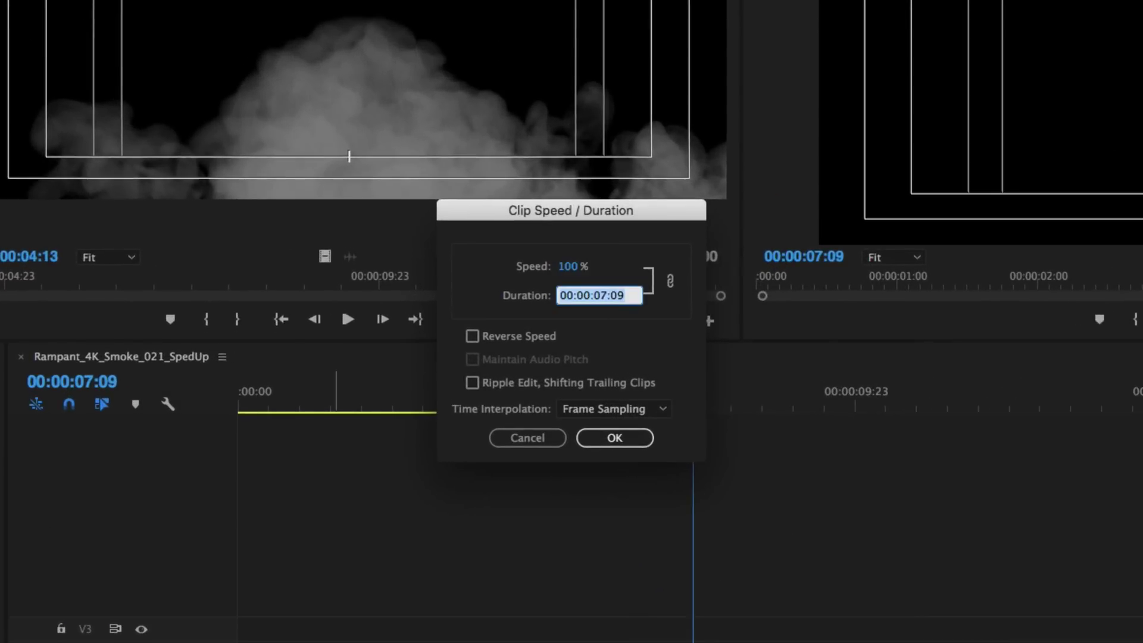
text(1000)
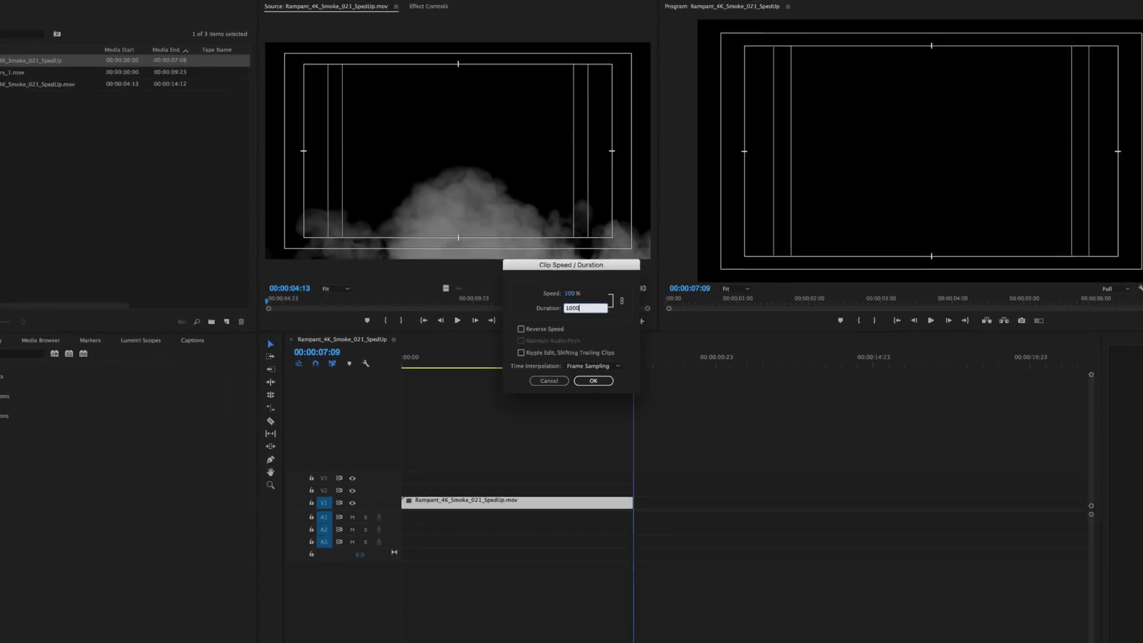
key(Return)
- Place New Embers_1.mov on V2 above the smoke from the sequence start and move the playhead to 00:00:07:08
drag(628, 360, 400, 365)
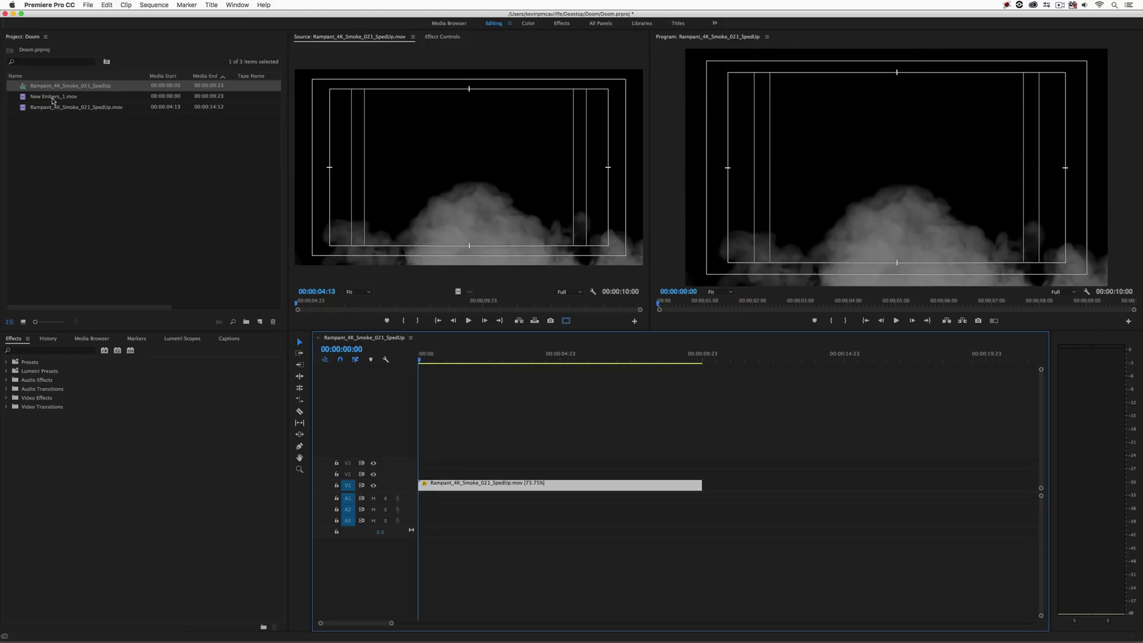
click(27, 97)
drag(27, 97, 464, 474)
click(491, 356)
drag(491, 356, 625, 357)
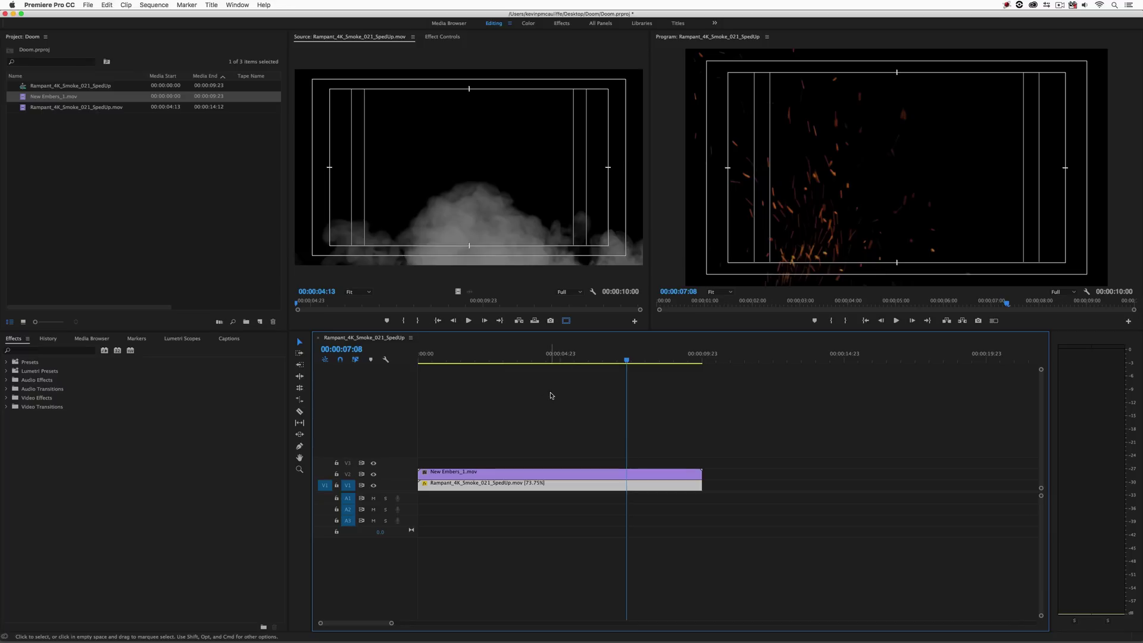
- Find the Lumetri Color effect and apply it to the New Embers_1.mov clip on V2
double_click(593, 473)
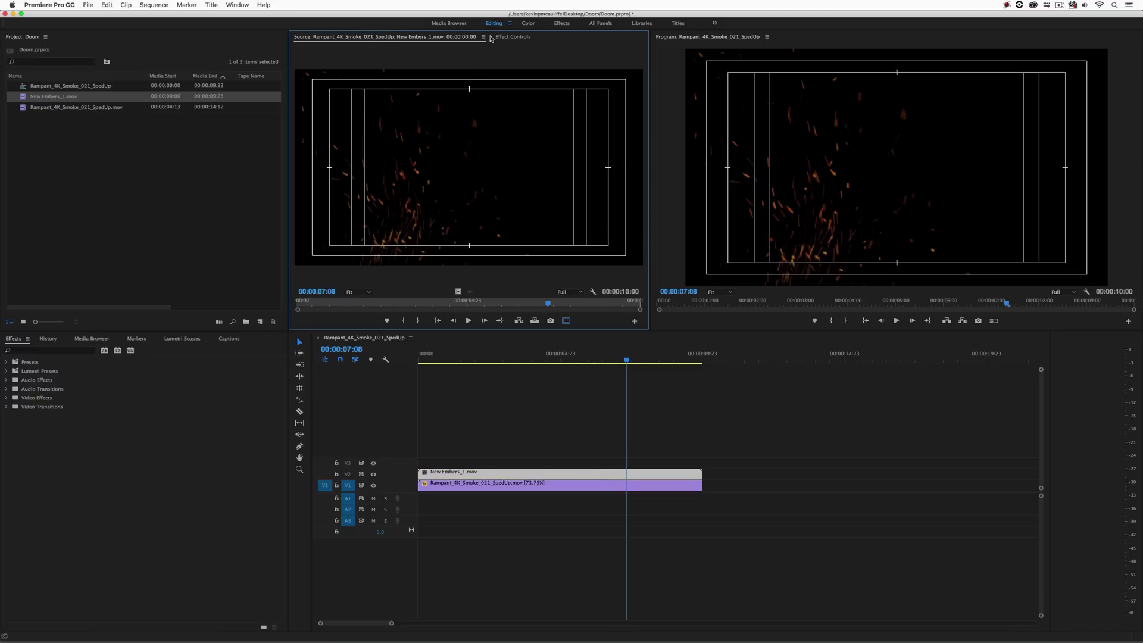
key(shift+5)
key(shift+7)
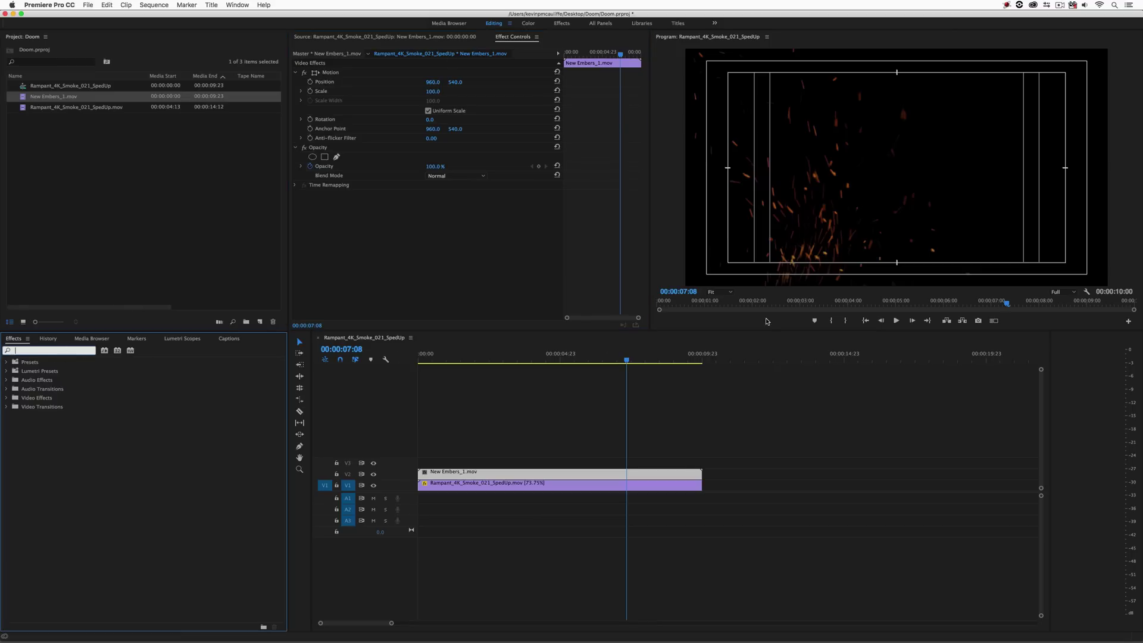
text(Lumet)
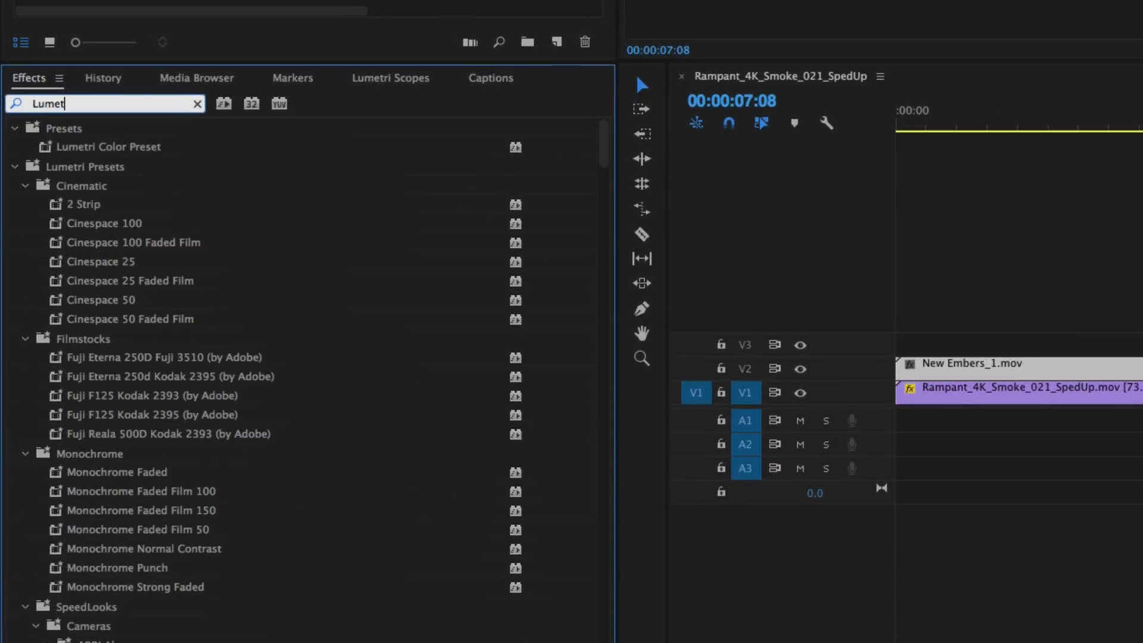
text(ri Color)
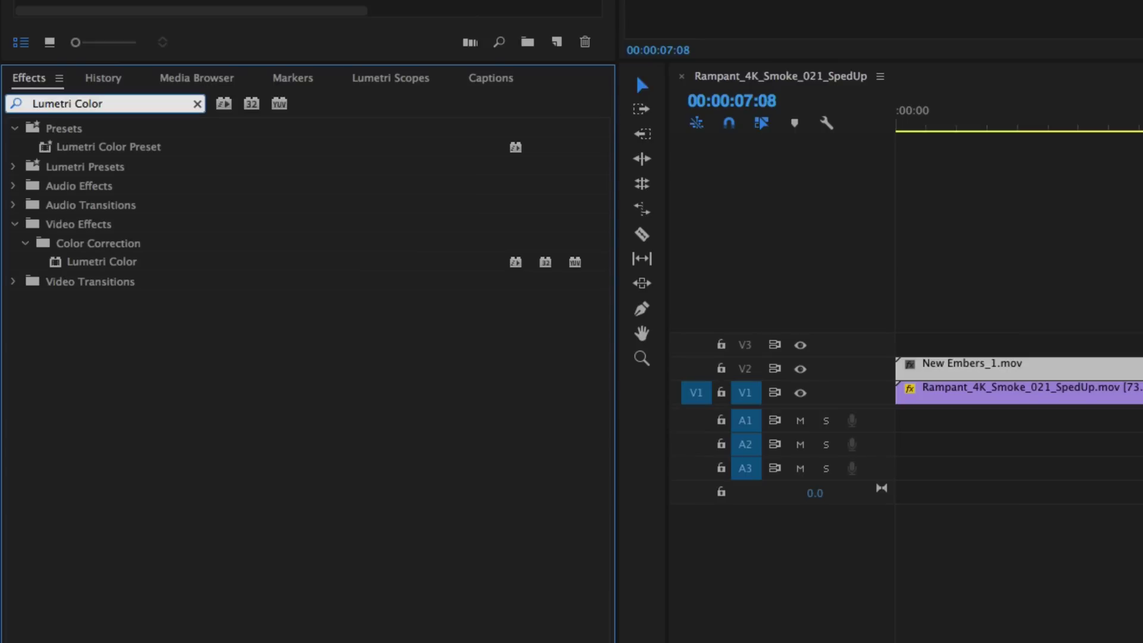
drag(51, 262, 768, 0)
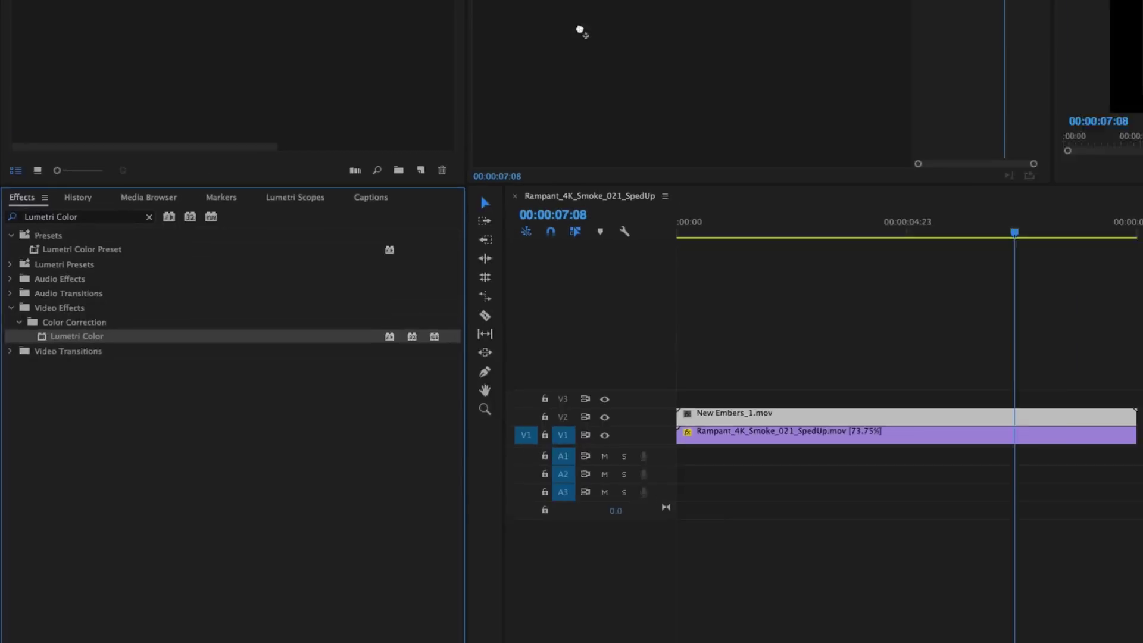
drag(579, 30, 648, 3)
drag(400, 218, 399, 218)
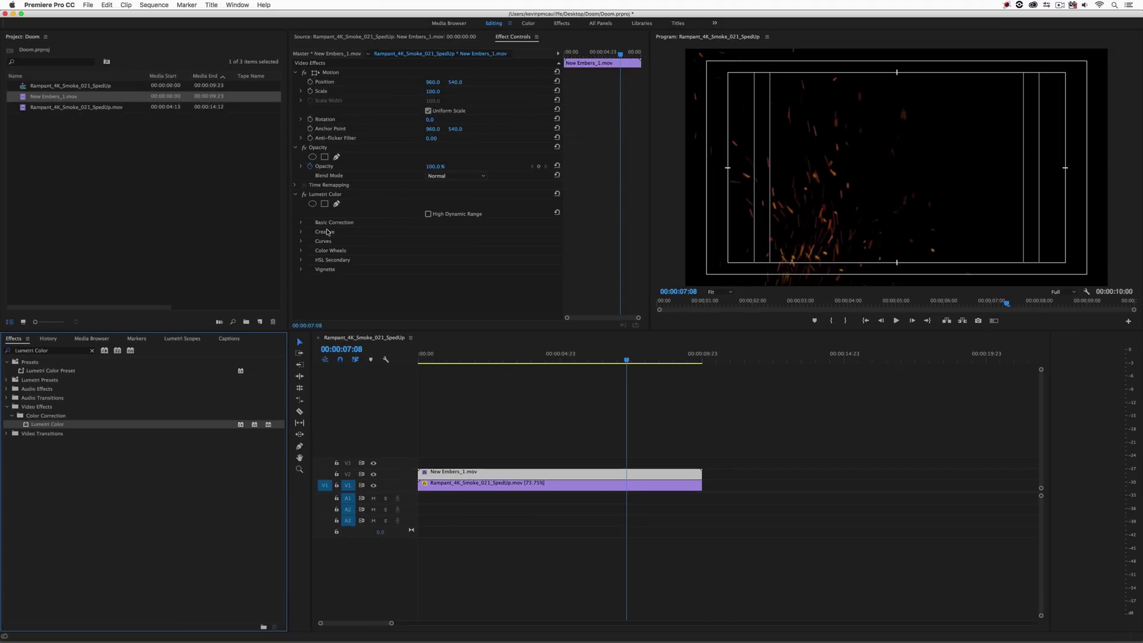
- Fully desaturate the embers clip through Lumetri Color's Basic Correction saturation, and collapse the effect's settings
click(301, 223)
scroll(309, 217, down, 6)
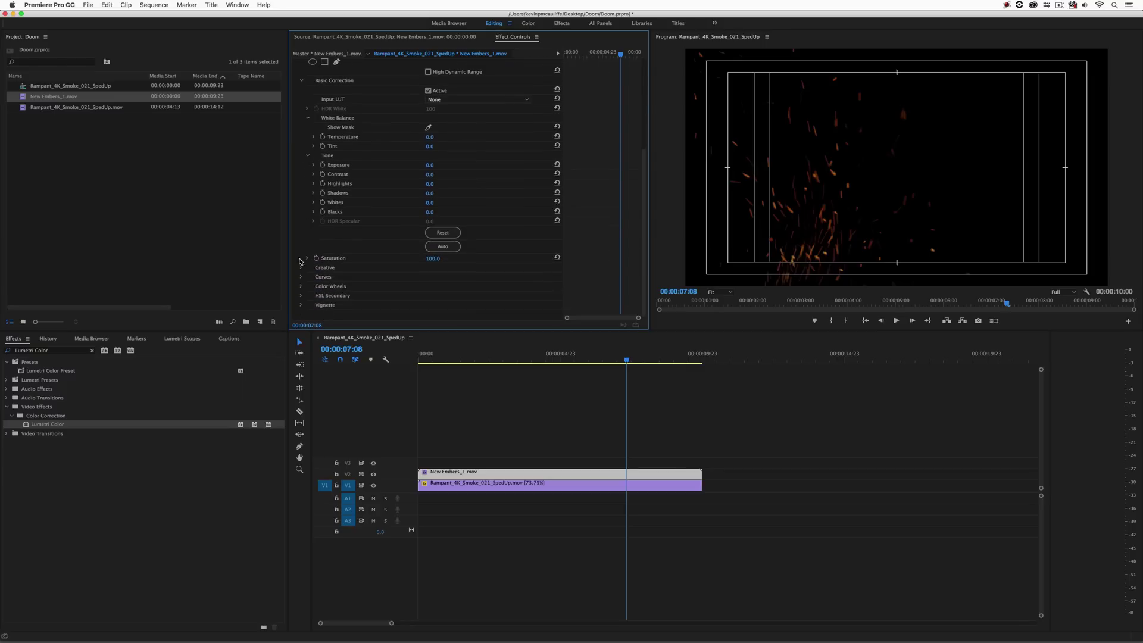
drag(430, 258, 422, 259)
scroll(326, 203, up, 4)
click(296, 160)
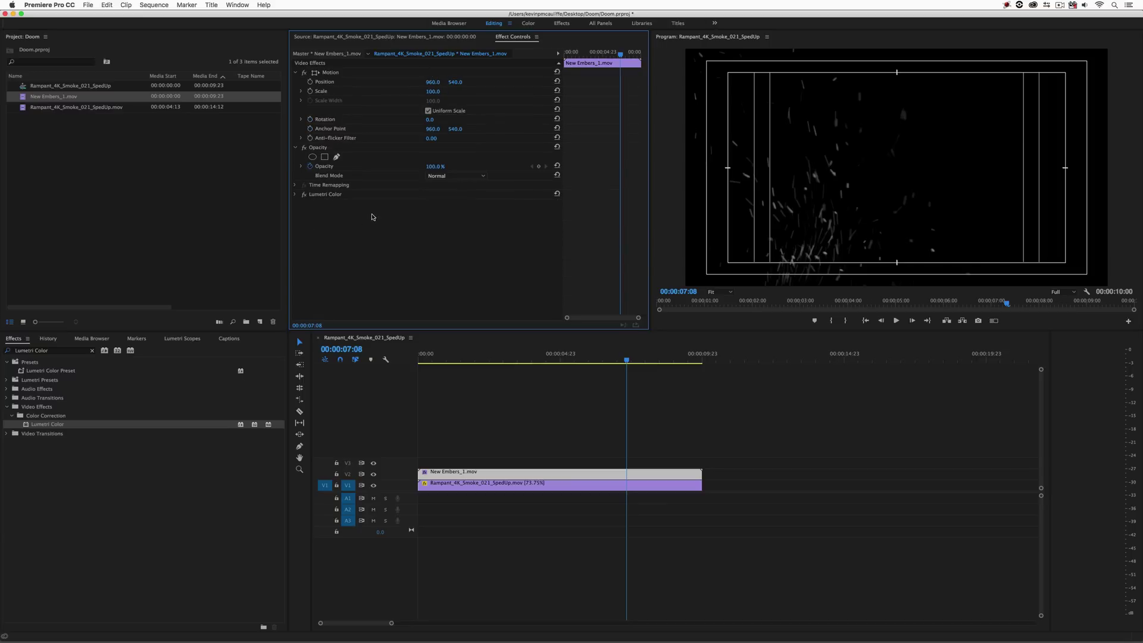
- Set the embers clip's blend mode to Linear Dodge (Add) and scrub the composite to 00:00:04:08
click(455, 175)
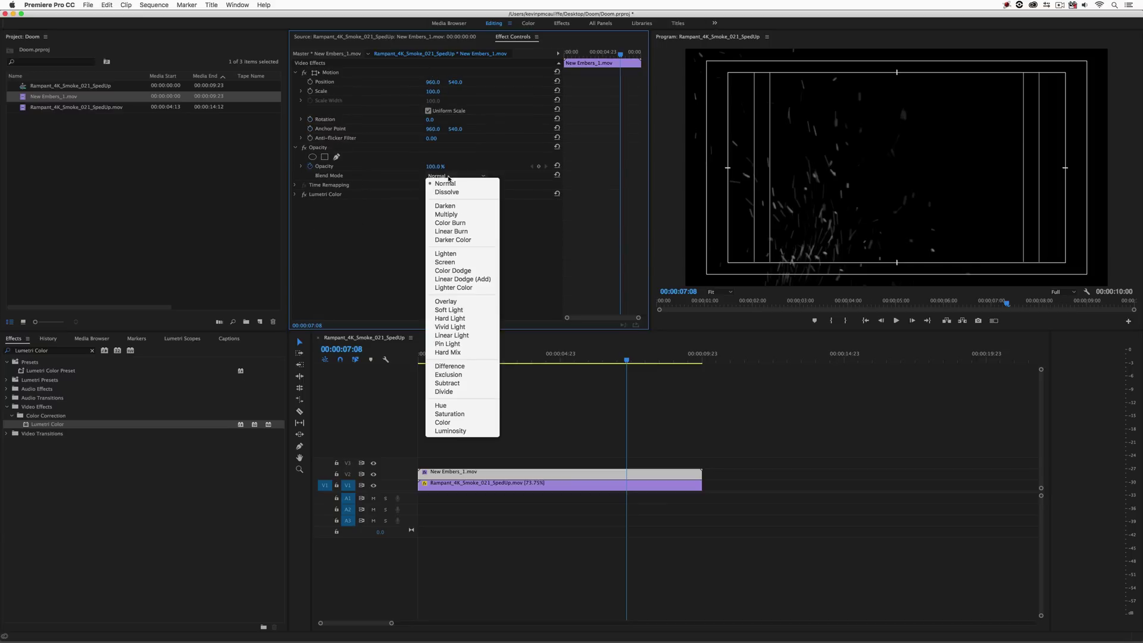
click(477, 279)
mouse_move(561, 365)
mouse_down()
mouse_move(492, 363)
mouse_move(650, 361)
mouse_move(542, 367)
mouse_up()
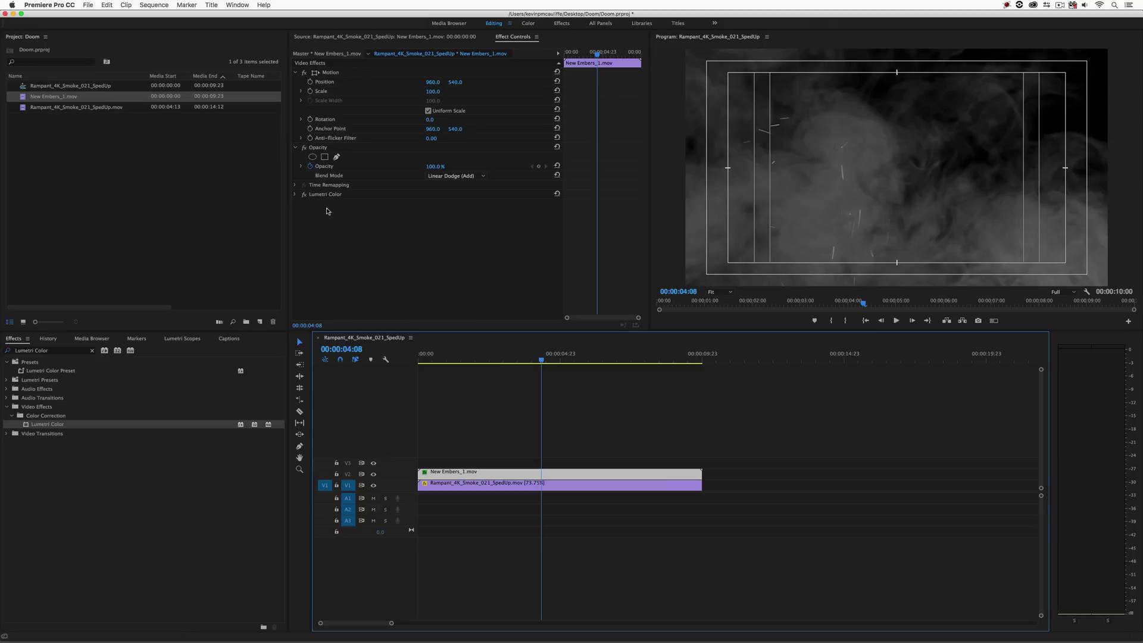
- Create a 1920 x 1080 Black Video, place it on V3 and extend it to the end of the clips below
click(259, 321)
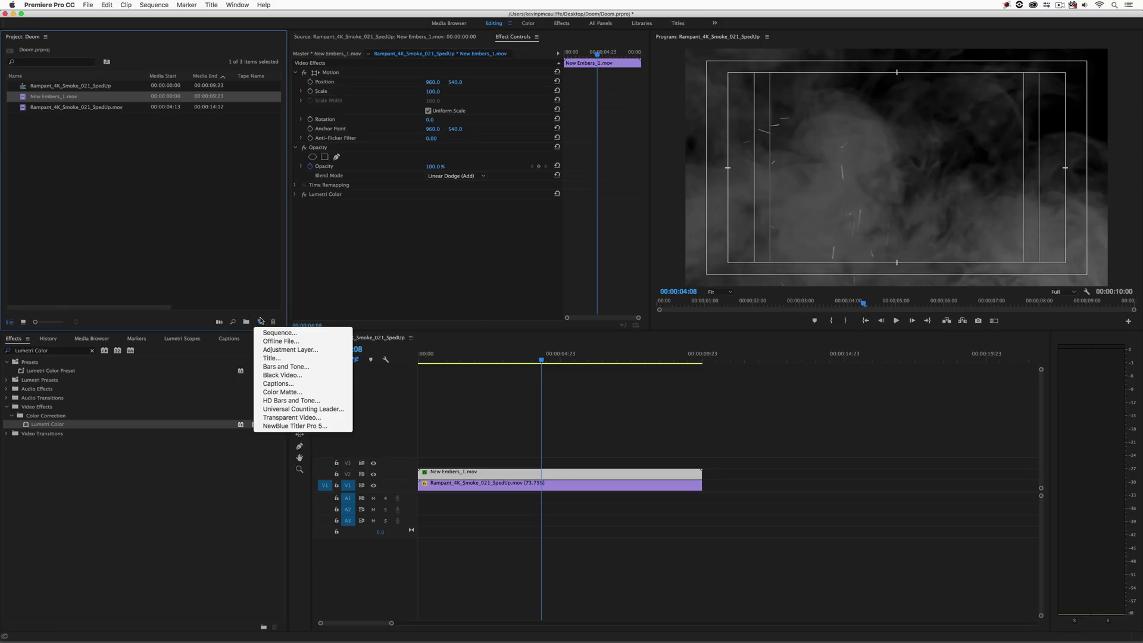
click(299, 374)
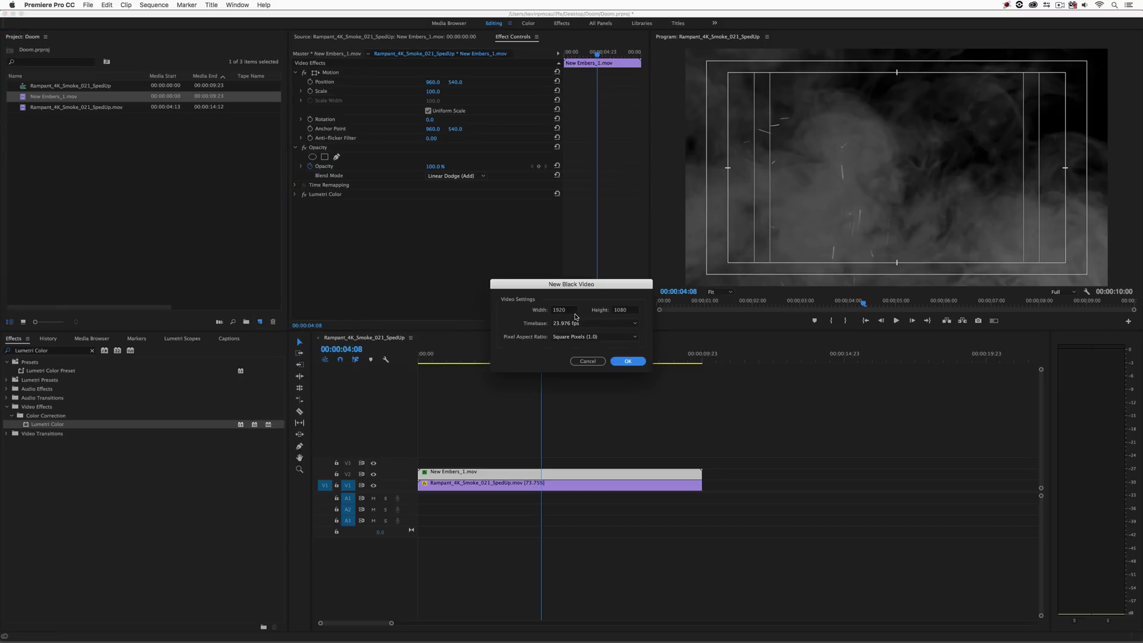
click(627, 359)
drag(25, 88, 420, 463)
drag(555, 462, 701, 462)
- Search the effects for Particle Array and apply BCC Particle Array 3D to the Black Video clip
click(57, 351)
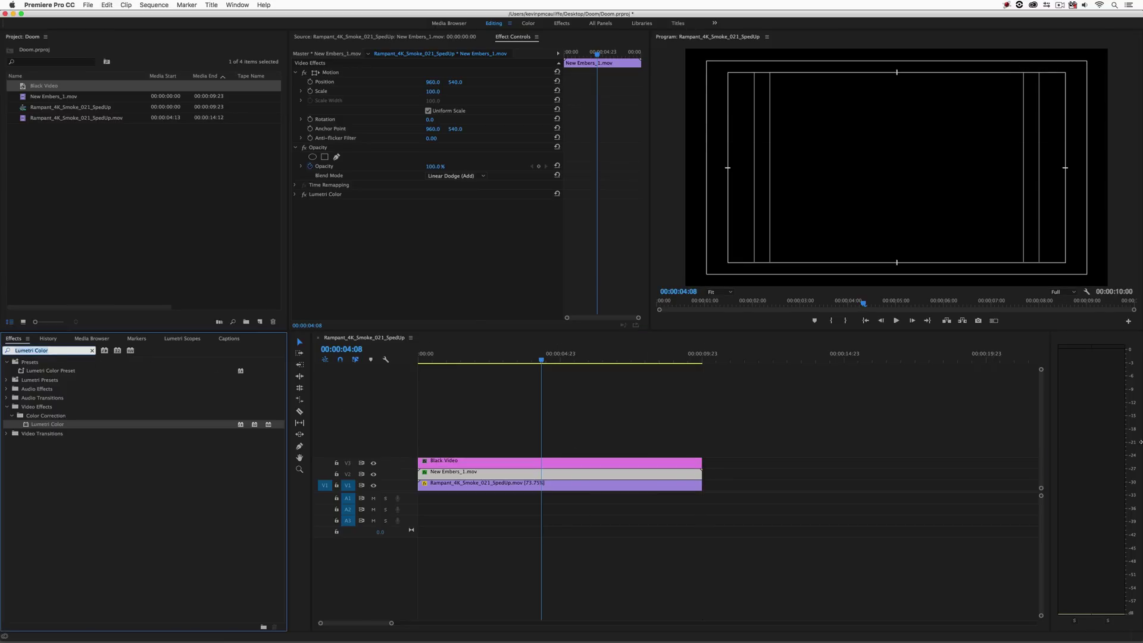
text(Particle Arry)
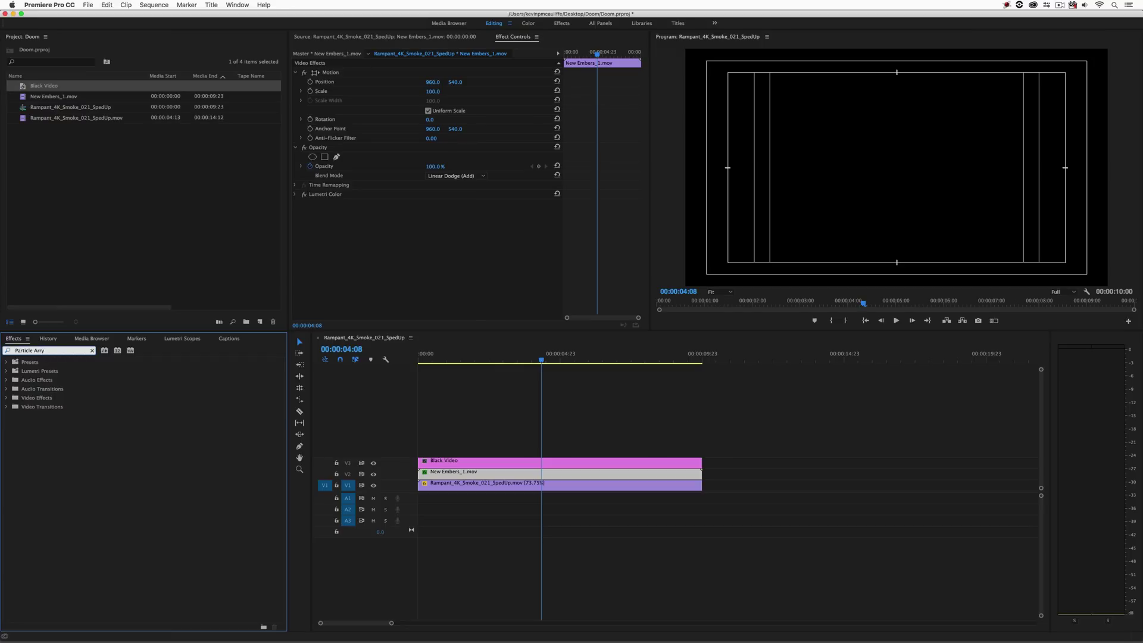
key(BackSpace)
drag(50, 418, 513, 463)
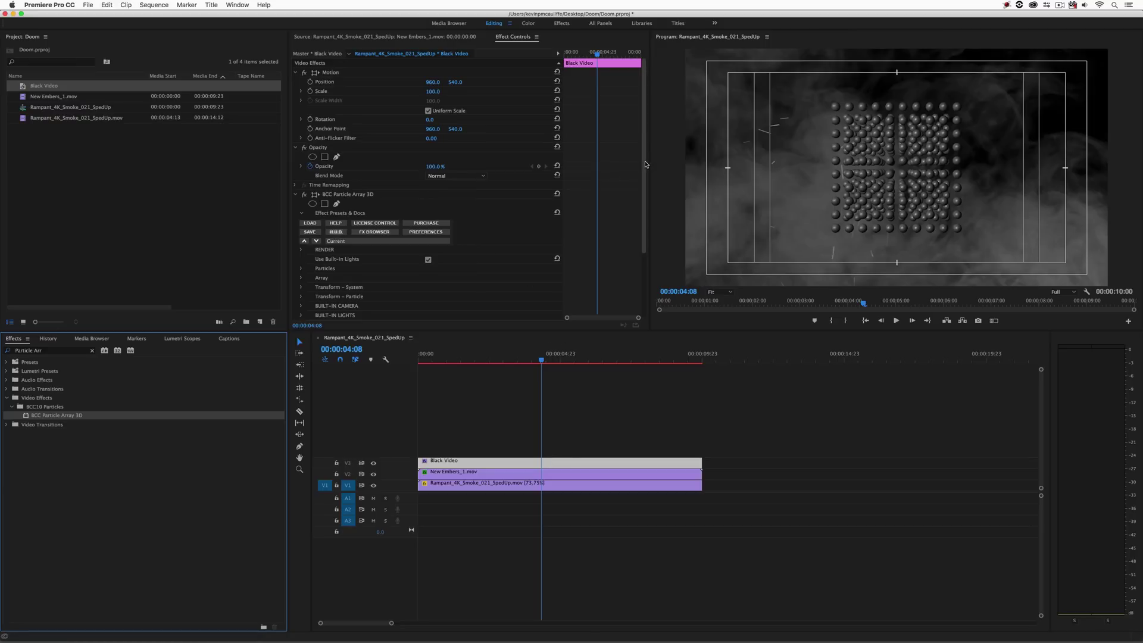
- In the particle effect's Array settings, set Num Particles Z to 1 and Master Scale to about 434
scroll(645, 165, down, 3)
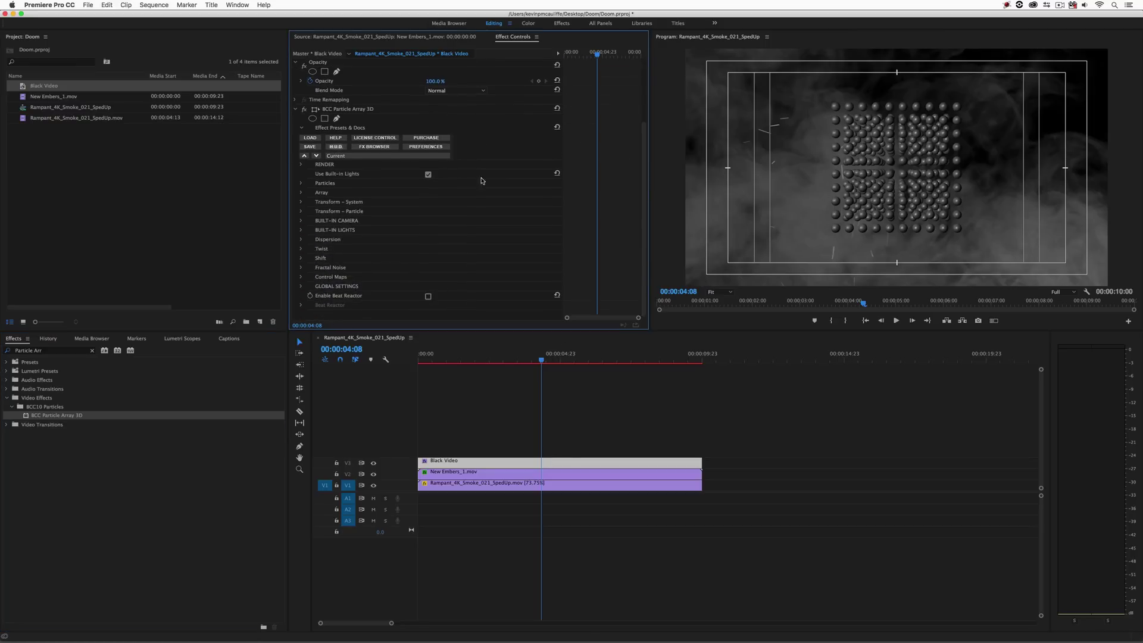
click(301, 193)
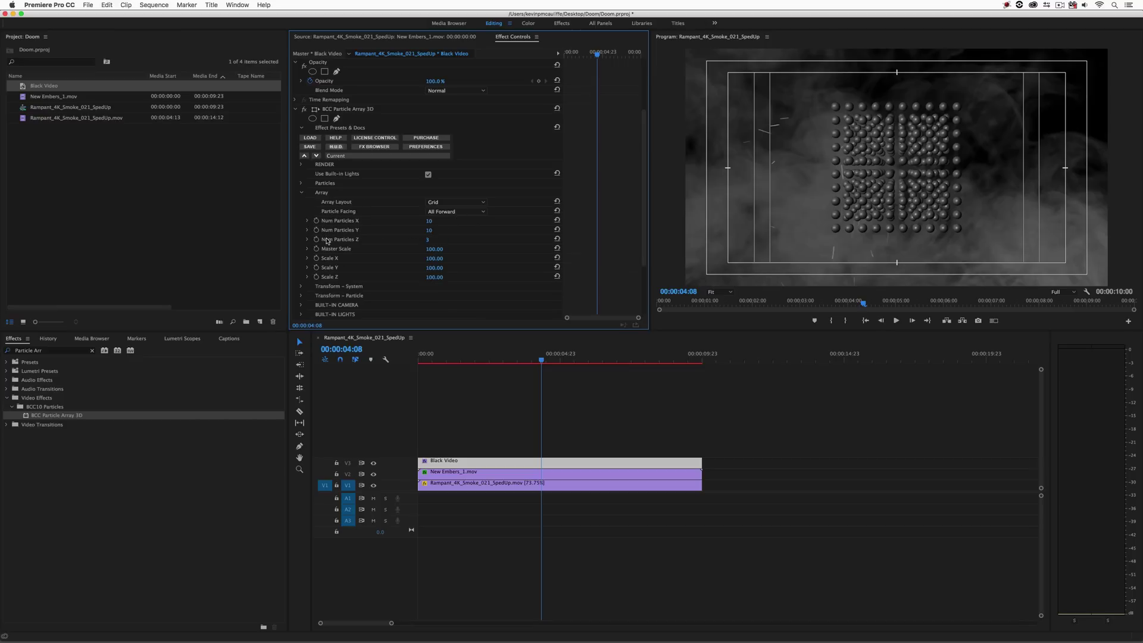
click(427, 239)
key(Return)
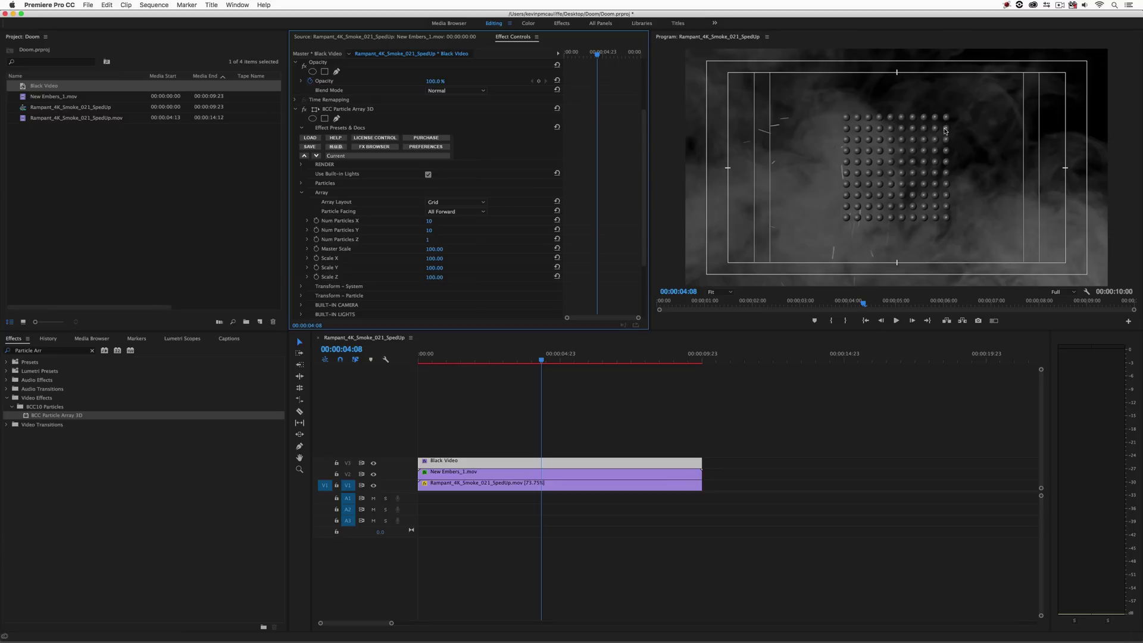
drag(433, 250, 632, 249)
- Set both Num Particles X and Num Particles Y of the particle array to 18
click(432, 221)
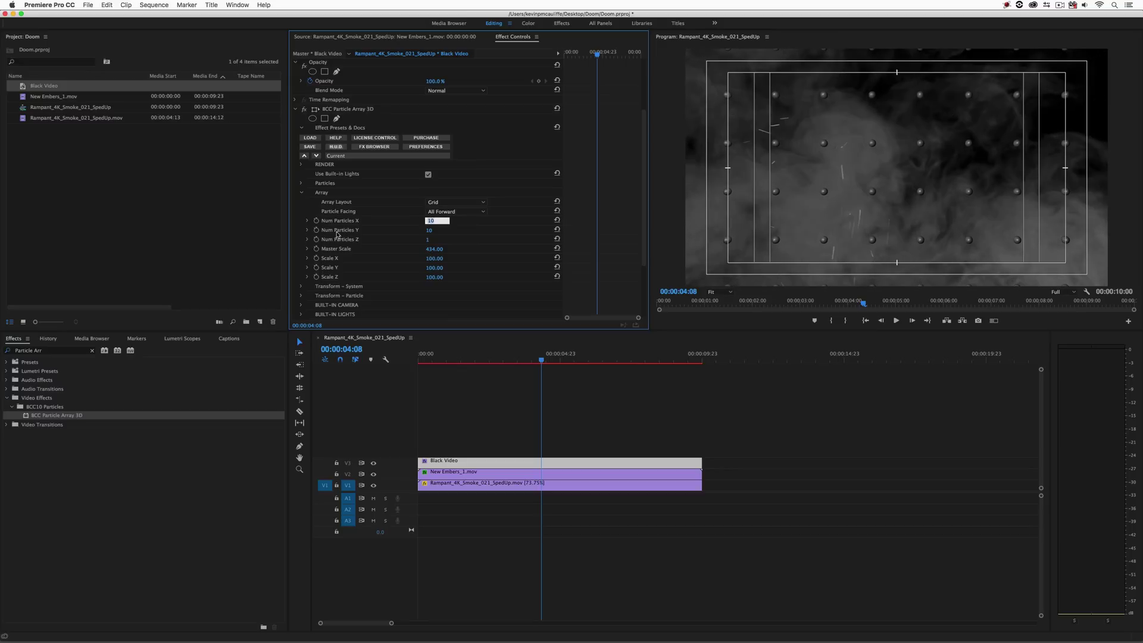
text(18)
key(Tab)
text(1)
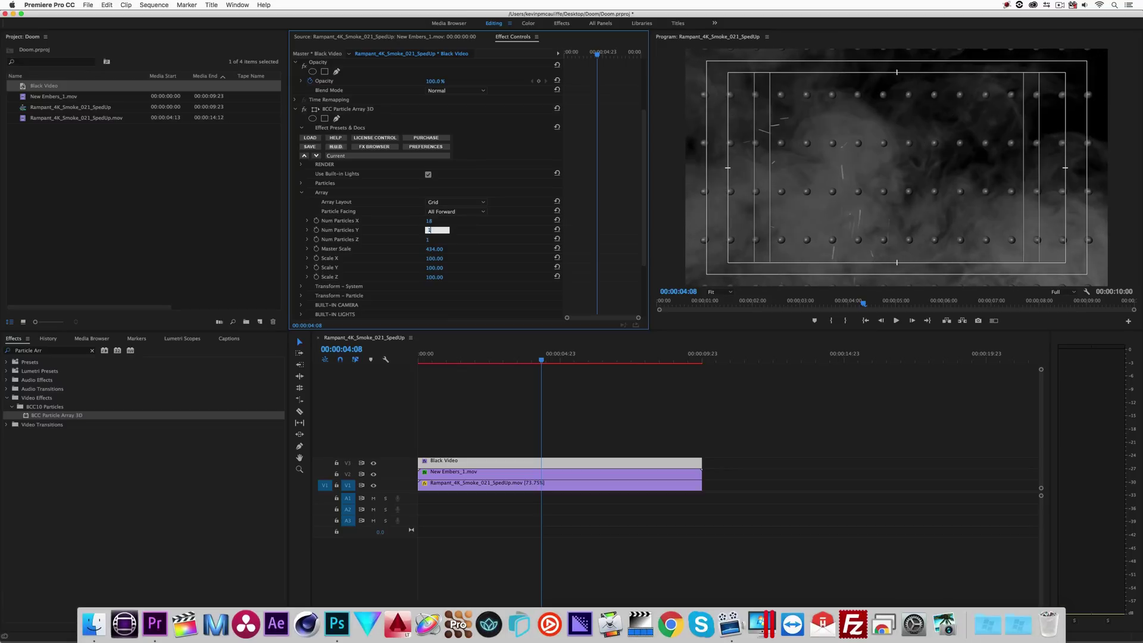
key(Tab)
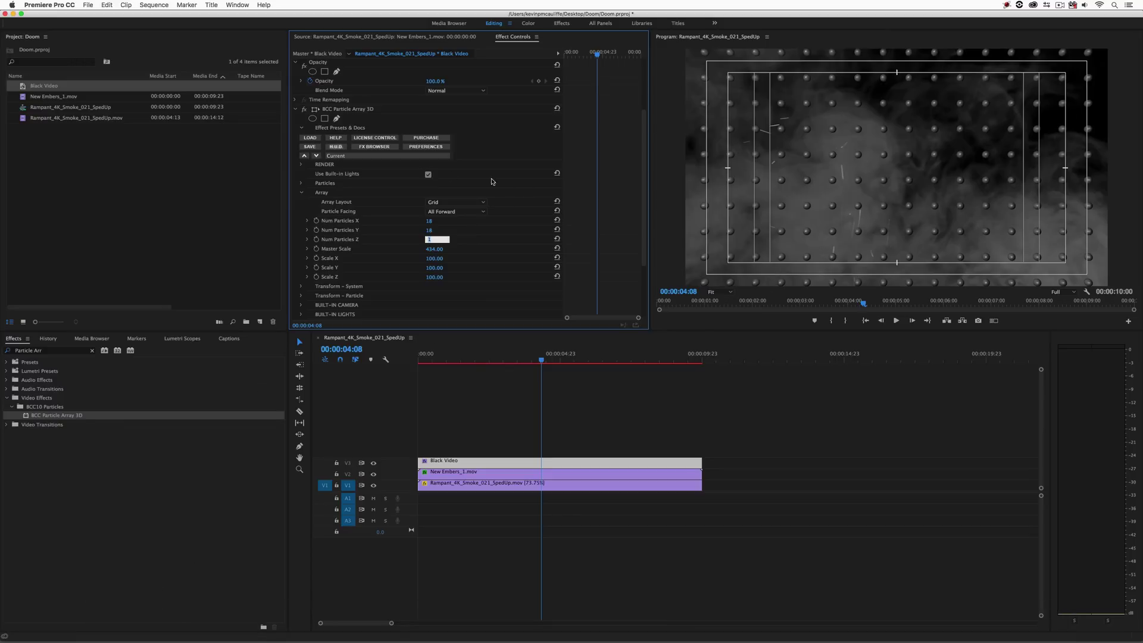
- Change the Particle Shape in the particle array's Particles settings to 3D Discs
click(301, 192)
click(301, 183)
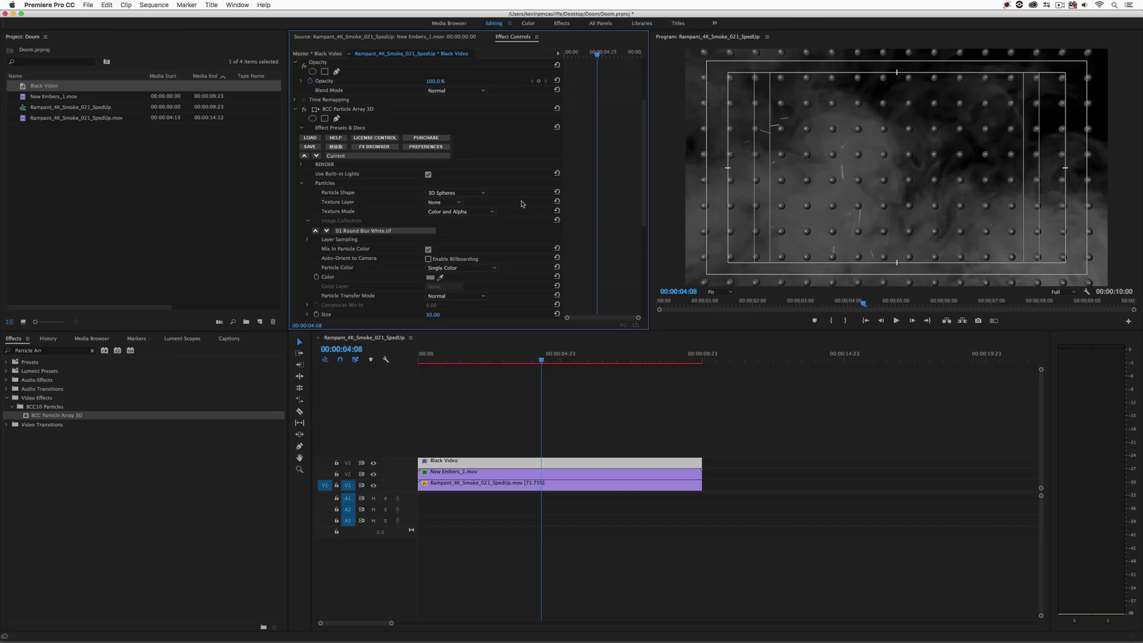
click(458, 193)
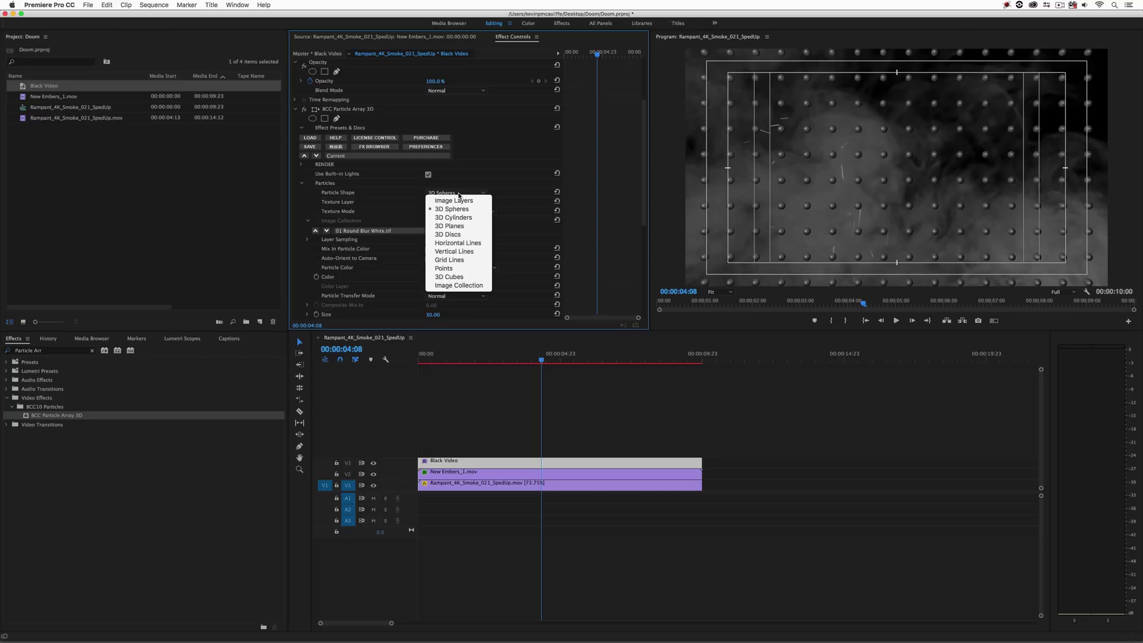
key(Escape)
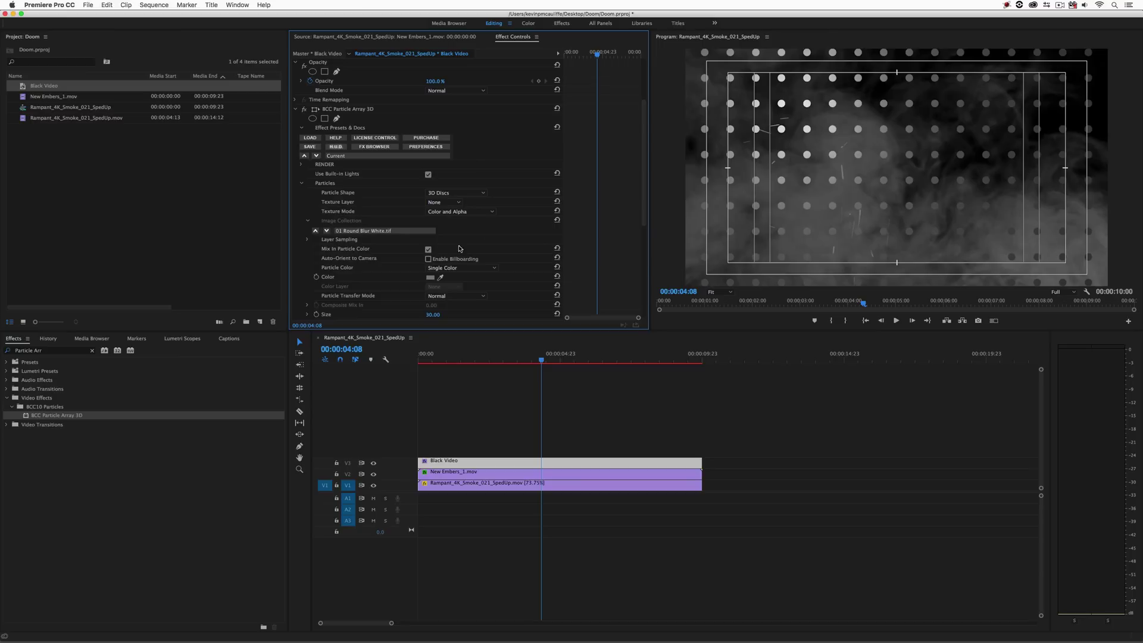
- Set the particle Size to 12 and turn off Use Built-in Lights for the particle array
scroll(434, 246, down, 5)
drag(432, 241, 424, 241)
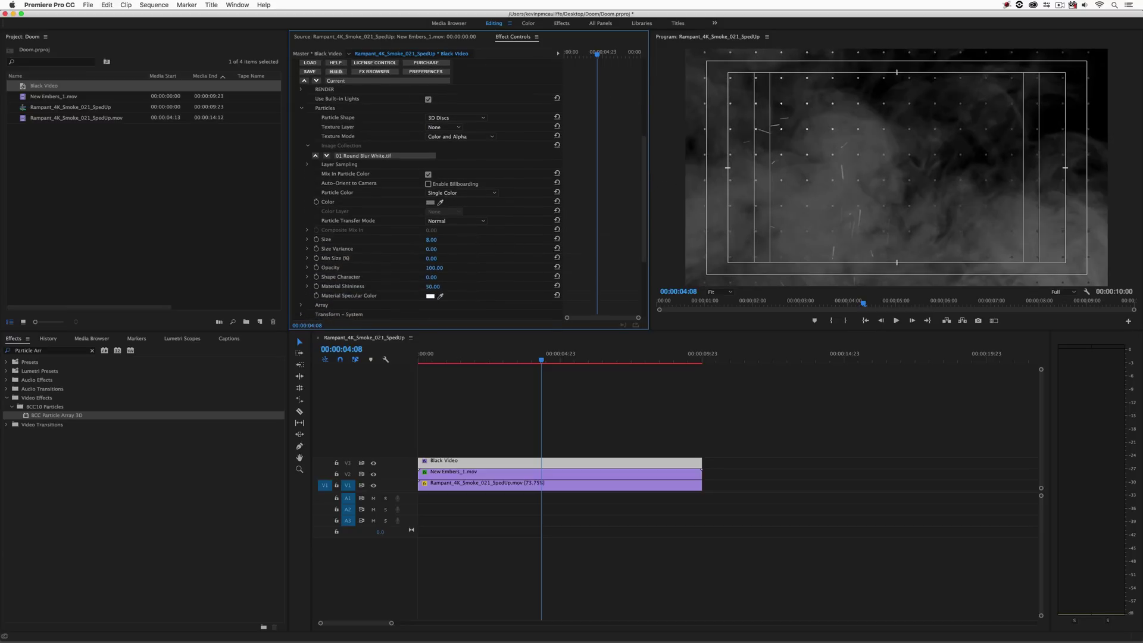
drag(433, 239, 437, 240)
click(428, 100)
click(428, 100)
click(428, 100)
- Add one video track after Video 3, with zero audio tracks, to the sequence
right_click(405, 435)
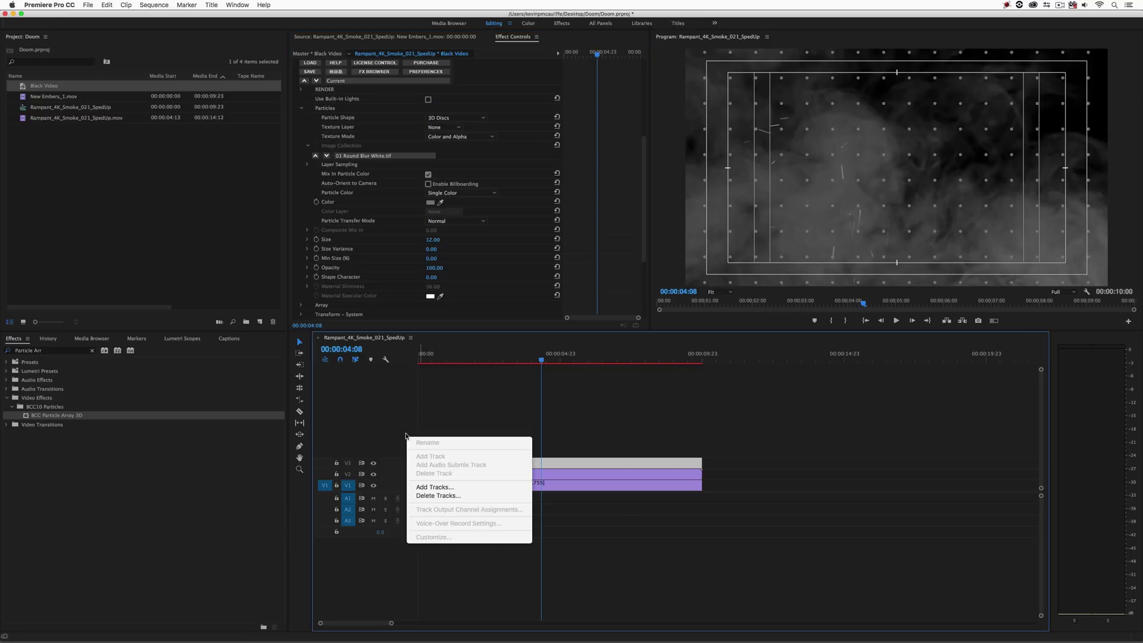
click(438, 486)
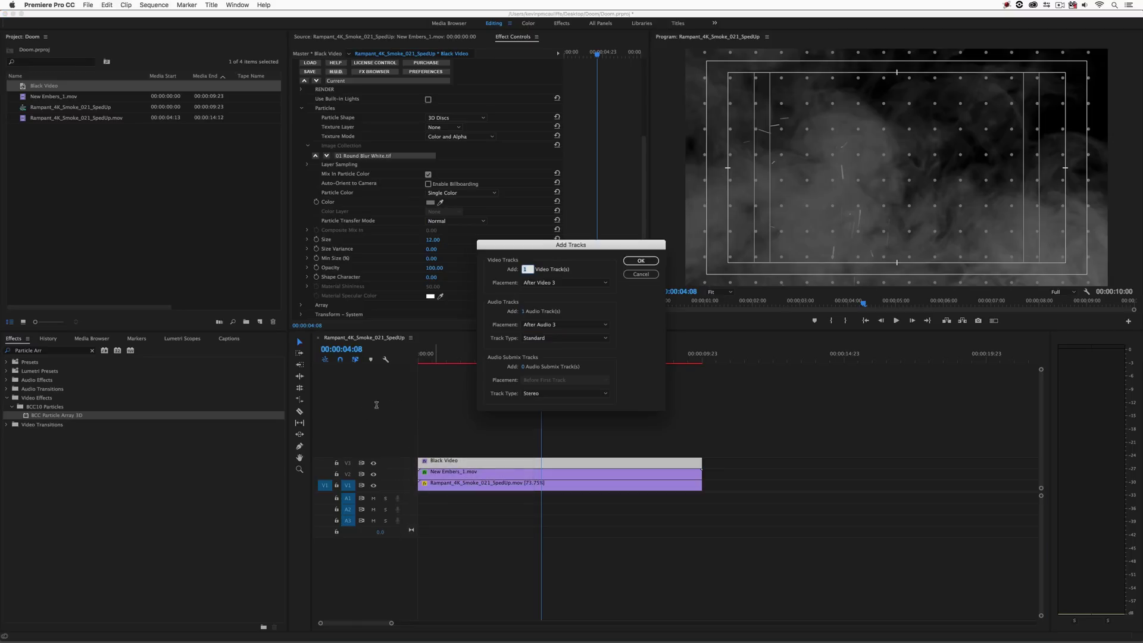
click(524, 311)
key(Tab)
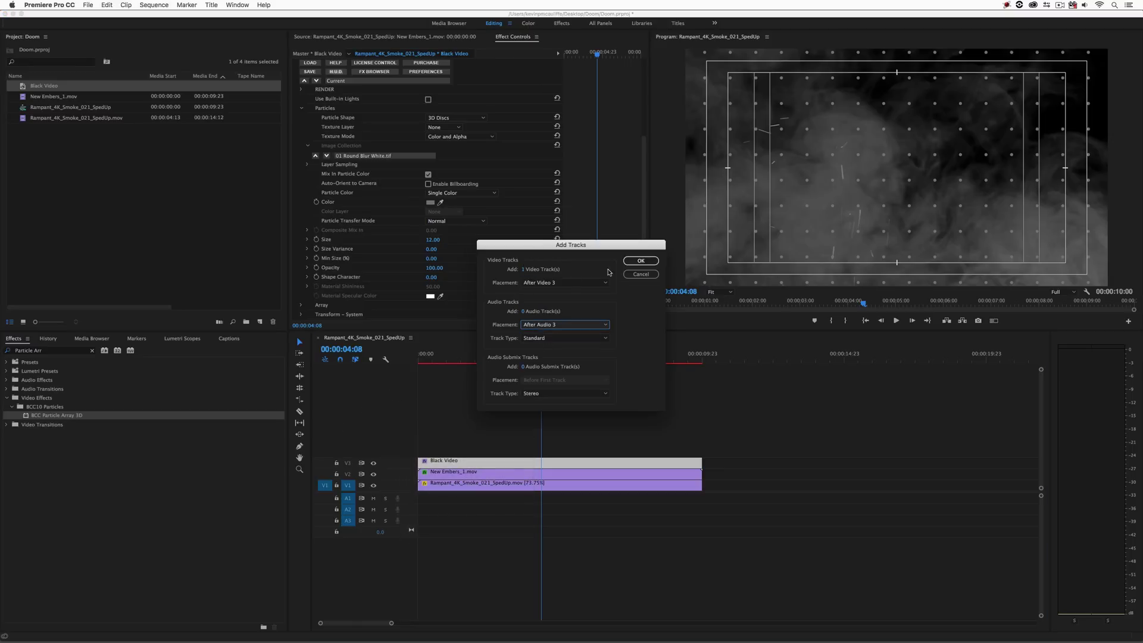
click(629, 262)
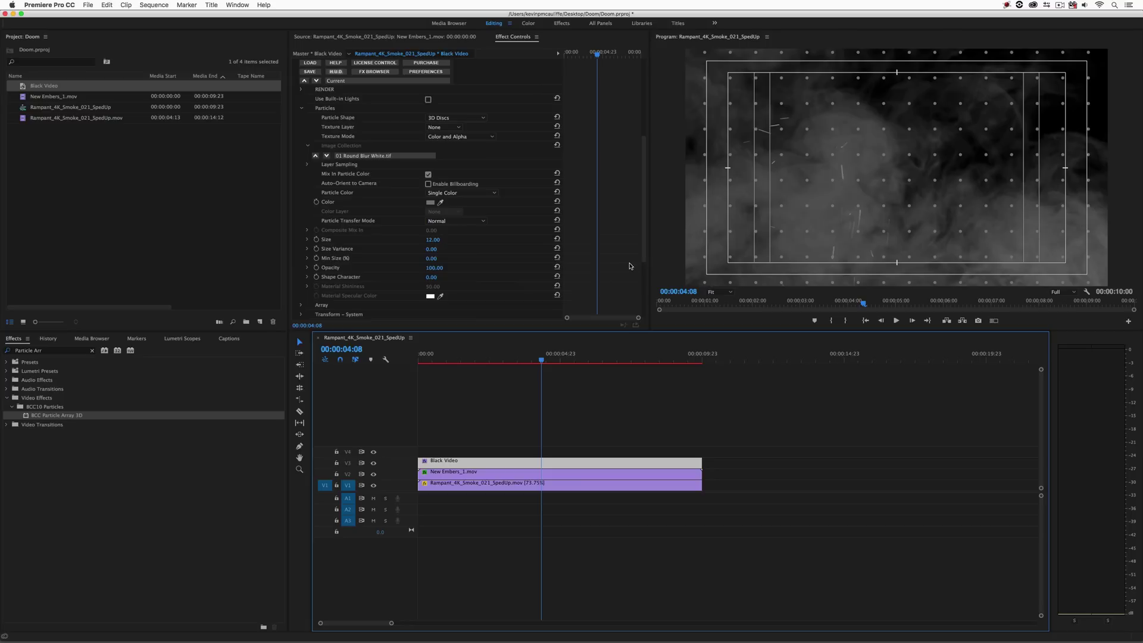
- Create a 1920 x 1080 dark red Color Matte at 23.976 fps and name it Blood Red
click(260, 321)
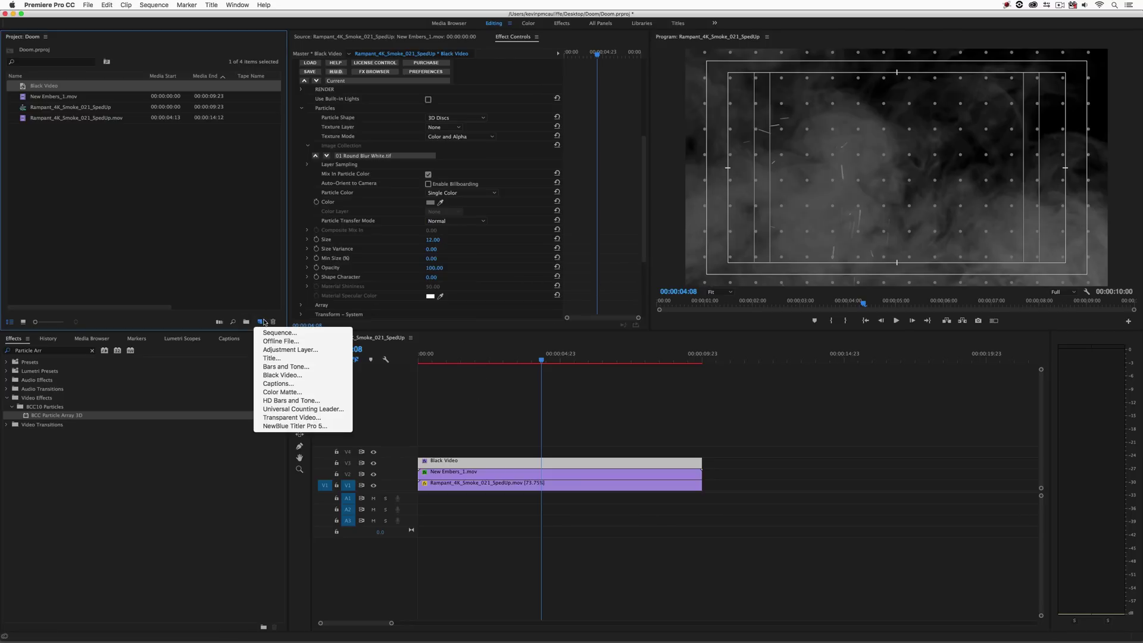
click(282, 391)
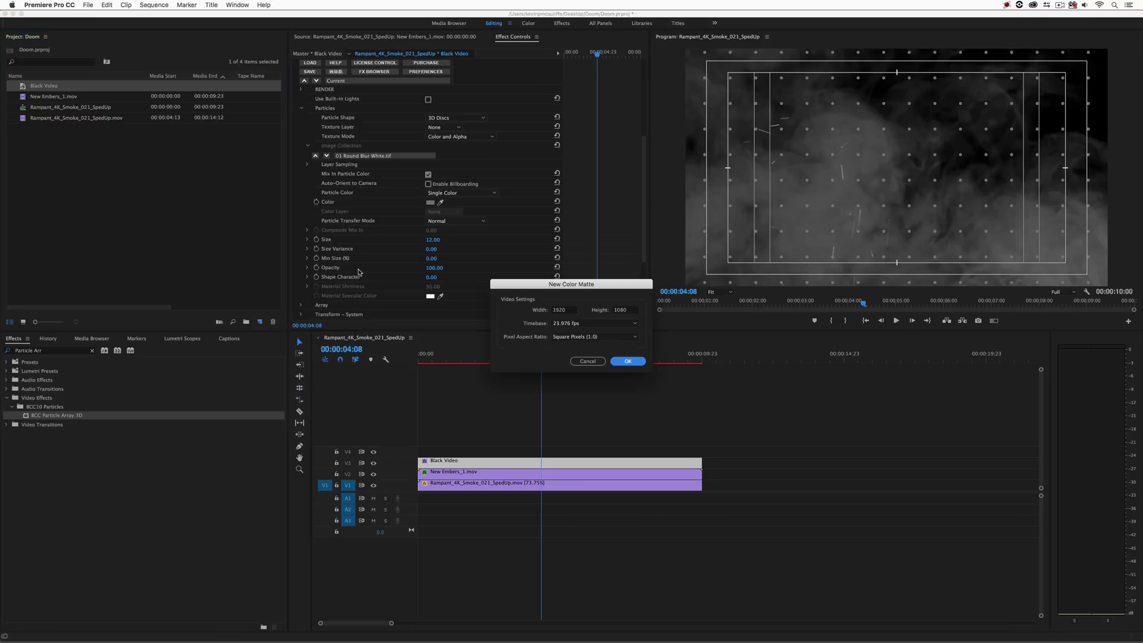
click(628, 361)
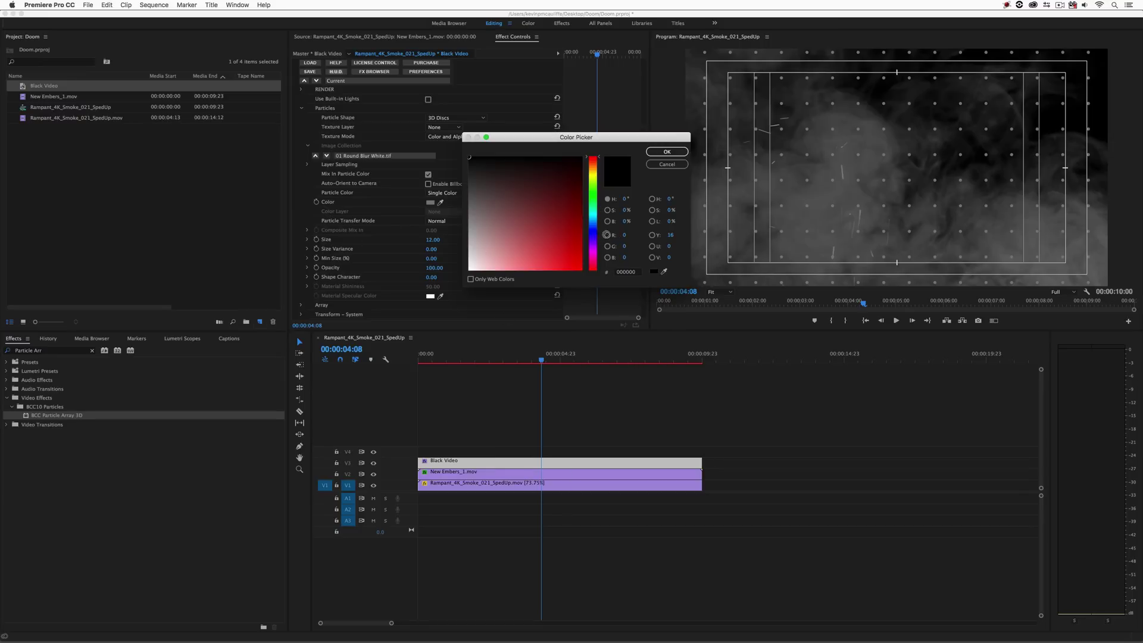
click(607, 235)
text(225)
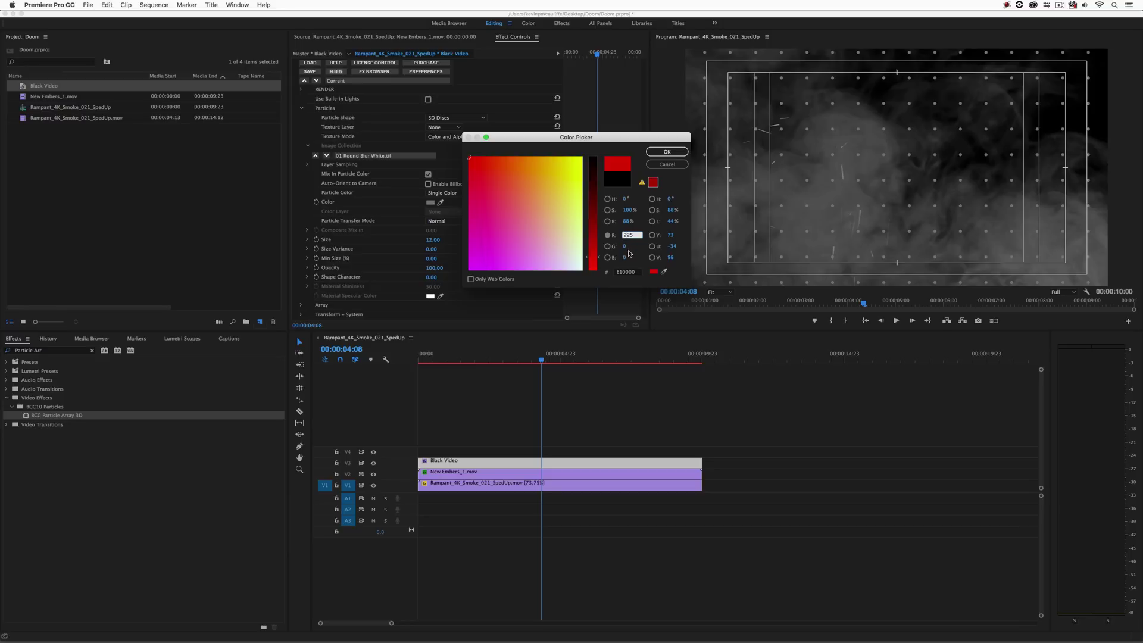
drag(600, 260, 604, 196)
click(667, 153)
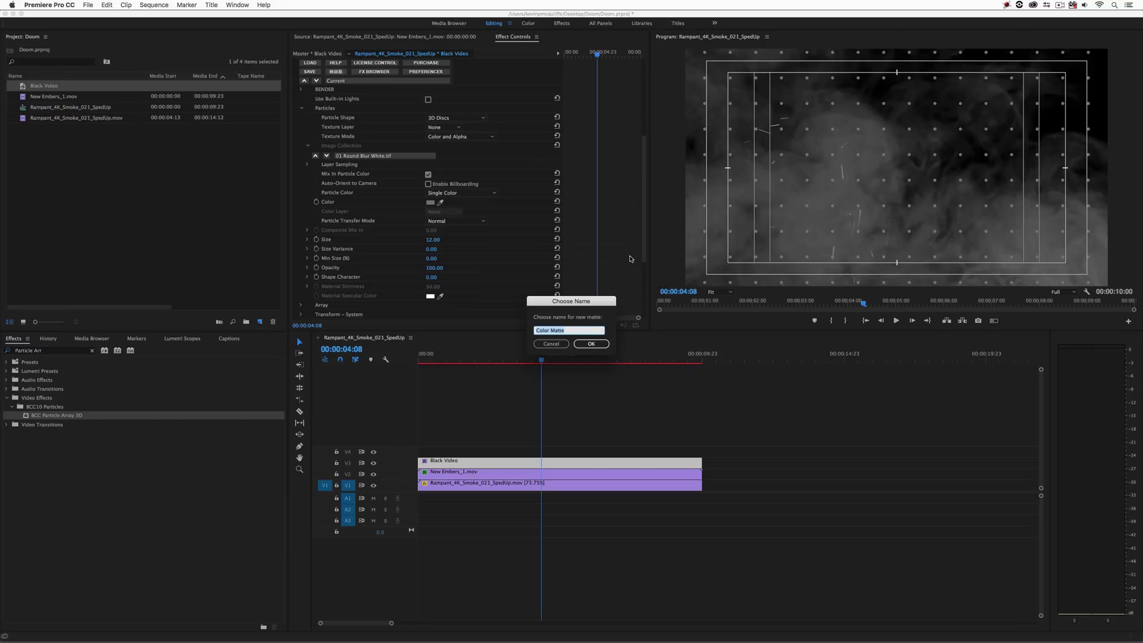
text(Blood Red)
key(Return)
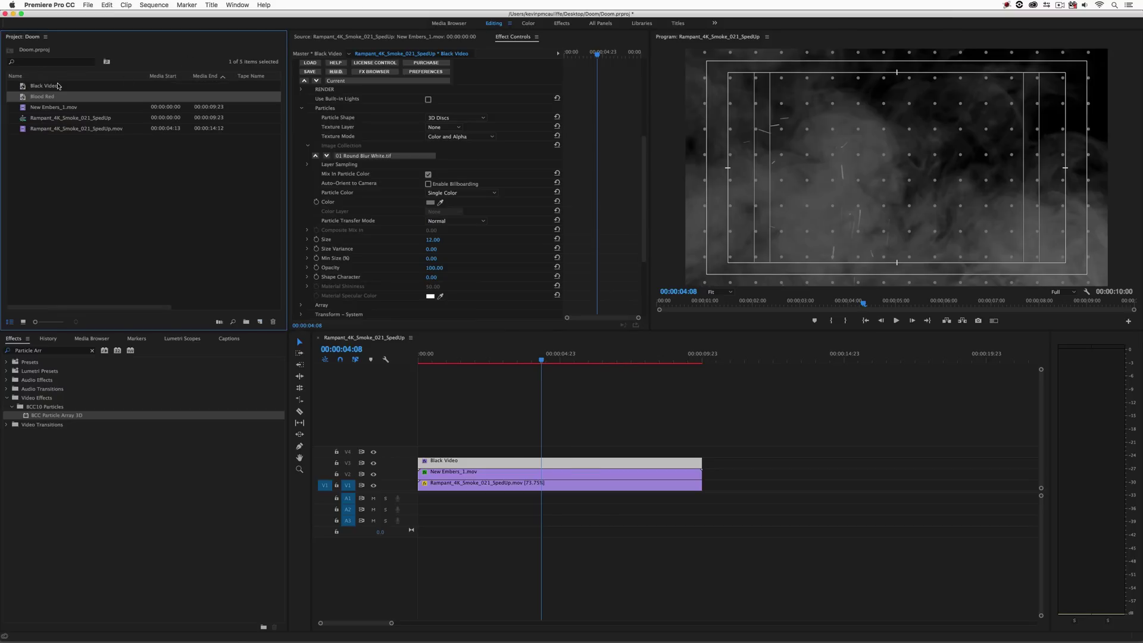
- Place the Blood Red matte on V4 across the full length of the clips below and set its blend mode to Overlay
drag(24, 99, 417, 453)
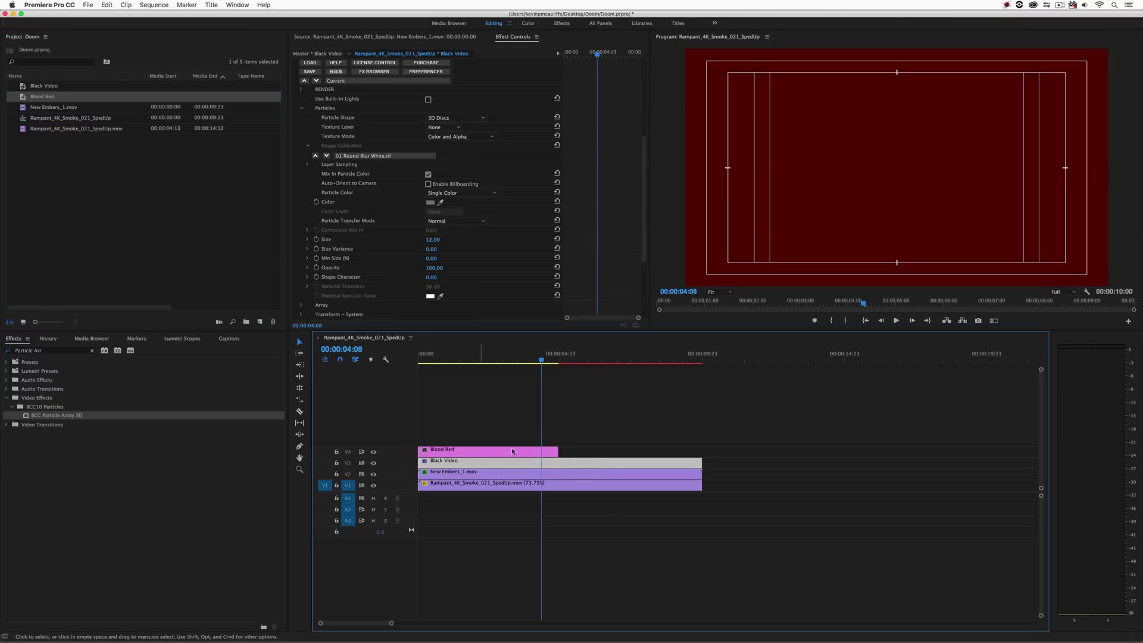
drag(557, 451, 696, 453)
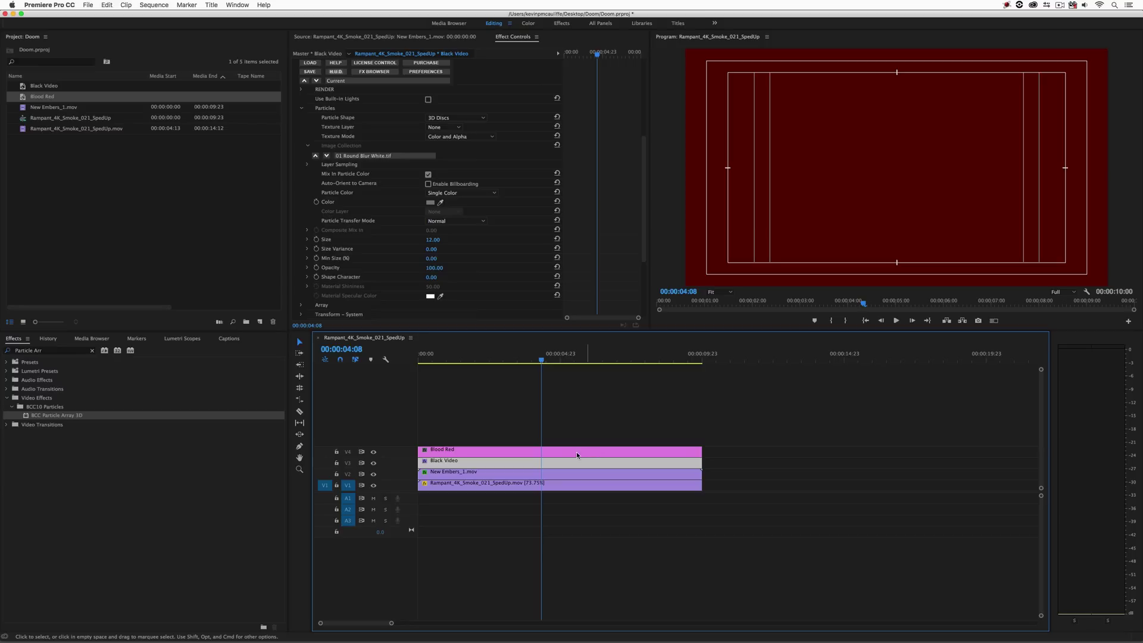
click(559, 452)
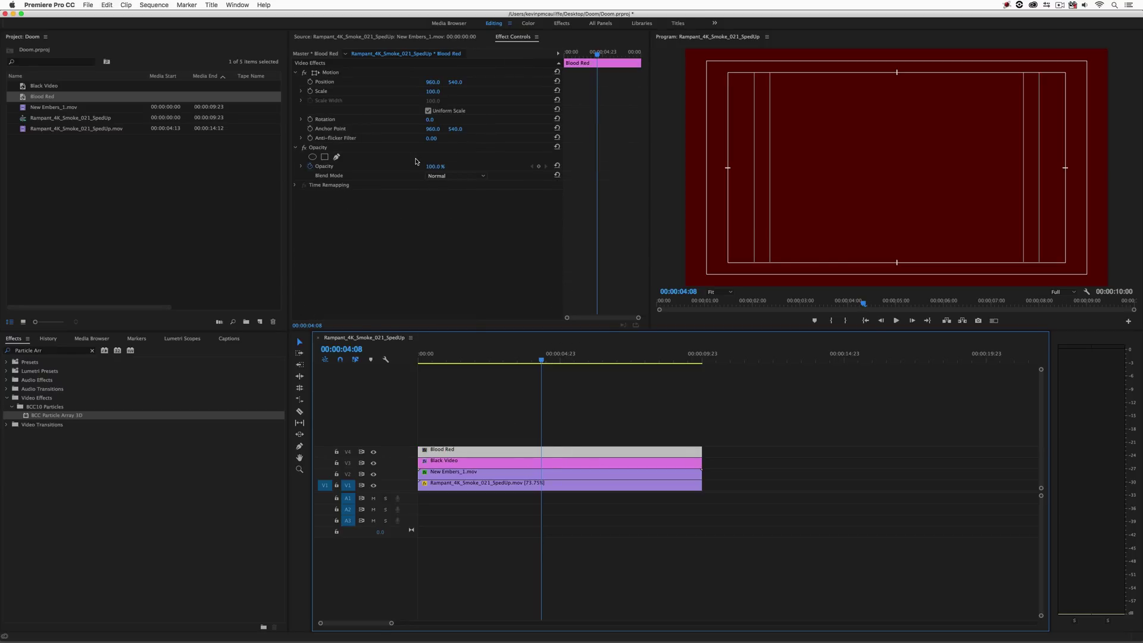
click(443, 175)
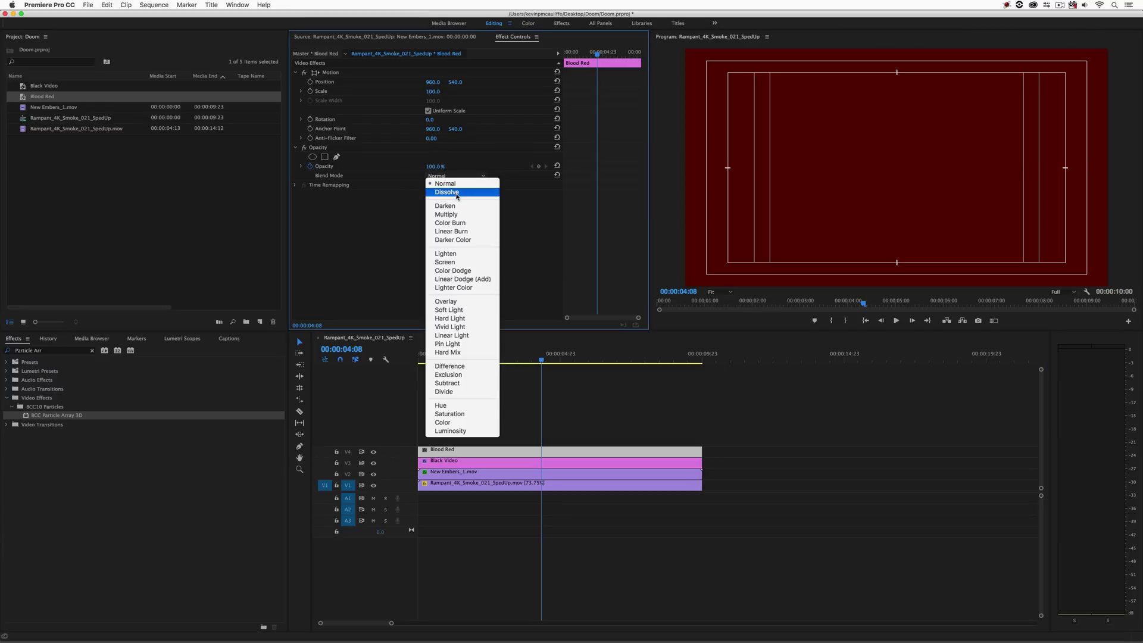
click(458, 302)
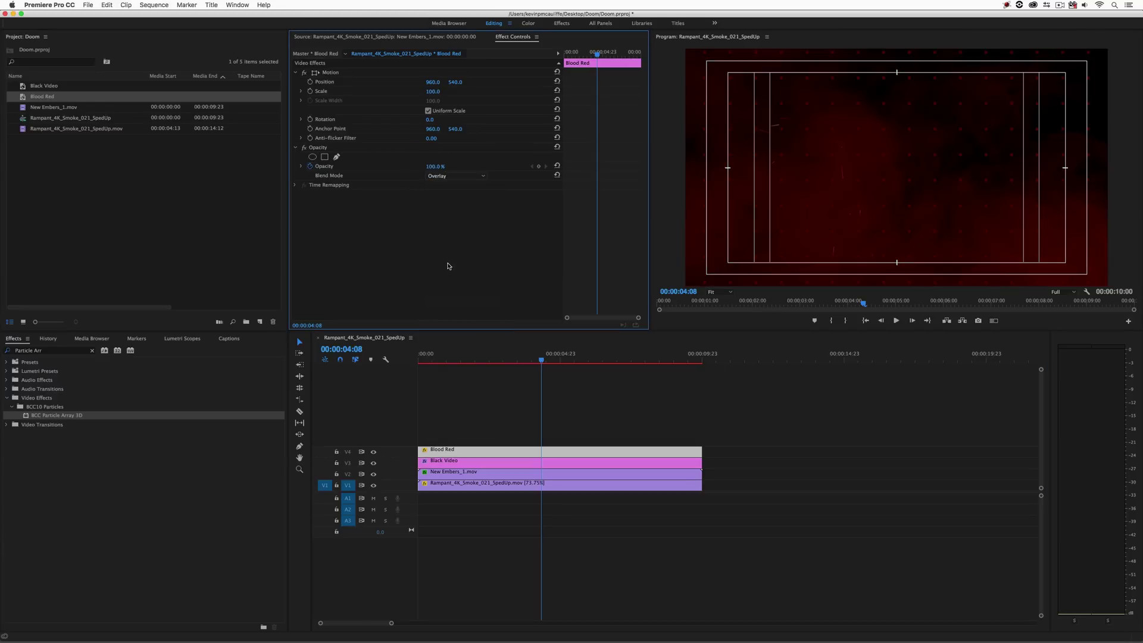
click(619, 432)
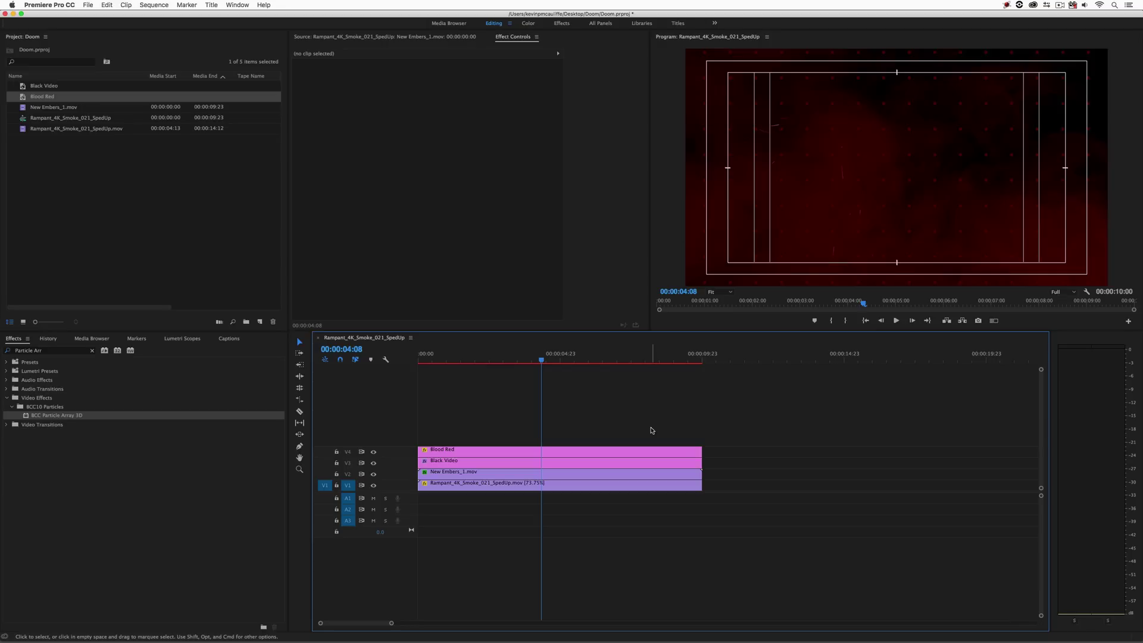
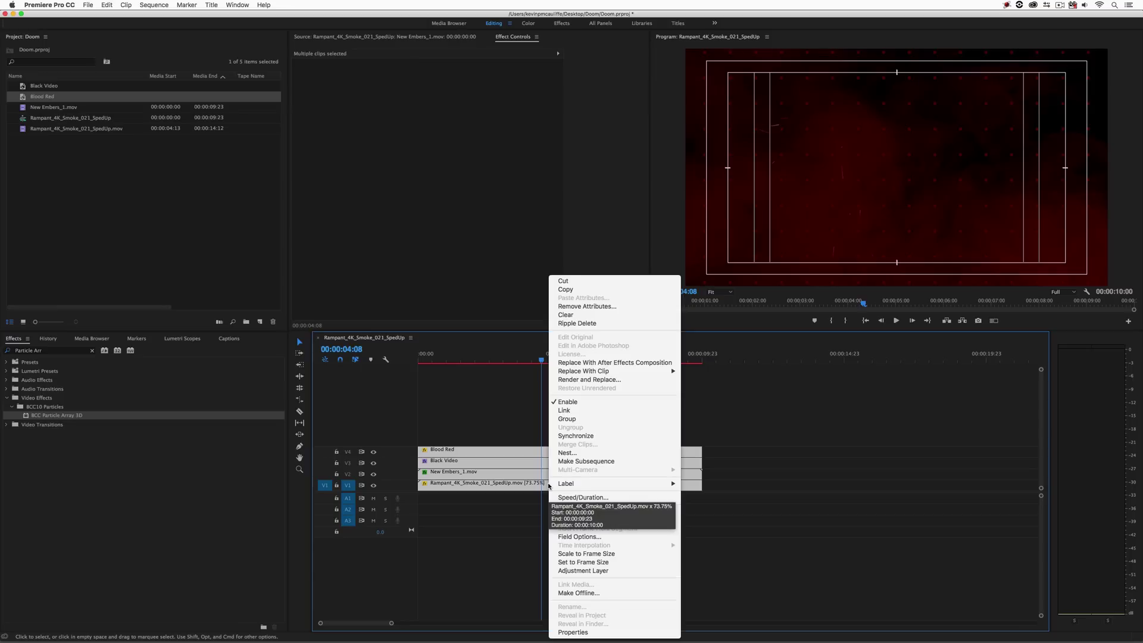
- Nest all four timeline clips into a sequence named Temporary
click(566, 452)
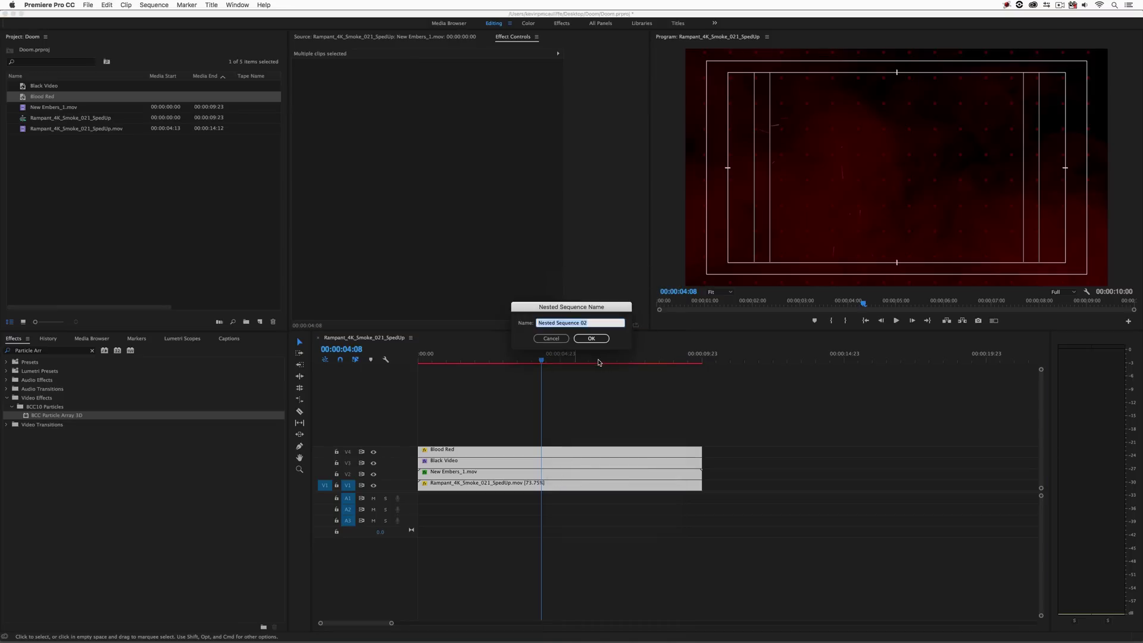
text(Tem)
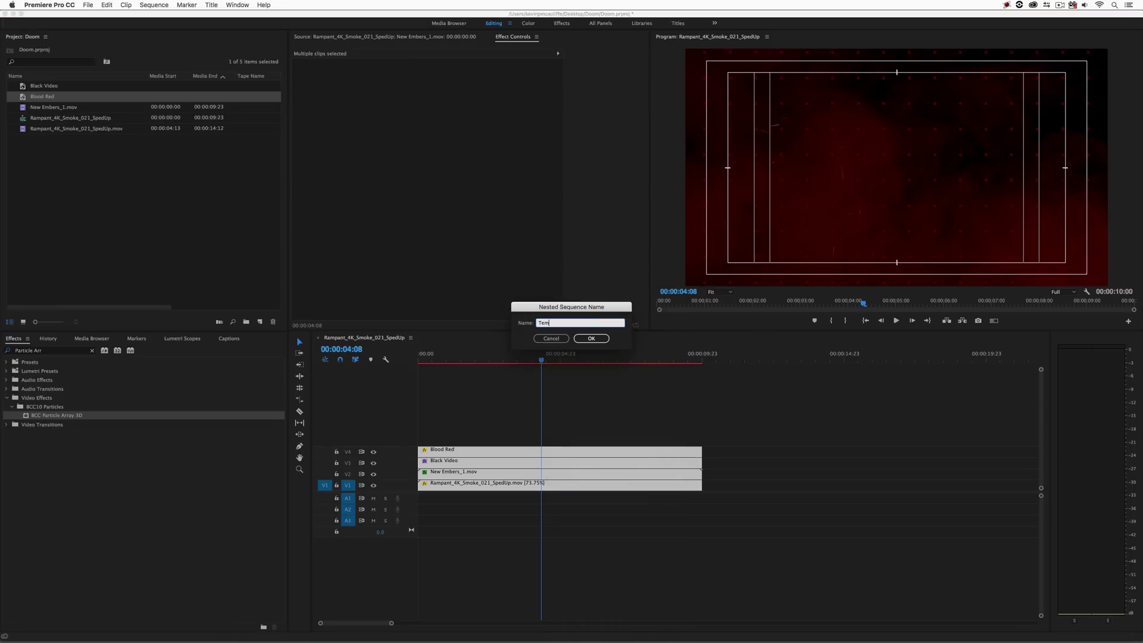
text(porary)
key(Return)
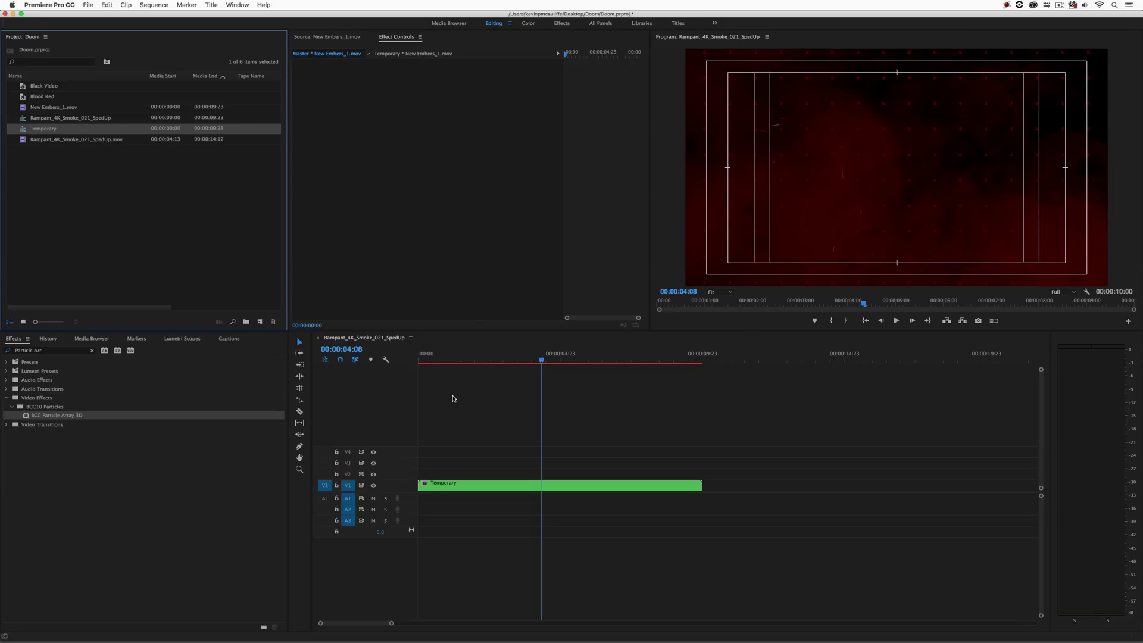
- Add an elliptical opacity mask to the Temporary clip and stretch it on all four sides to the inner safe-margin guide
click(531, 488)
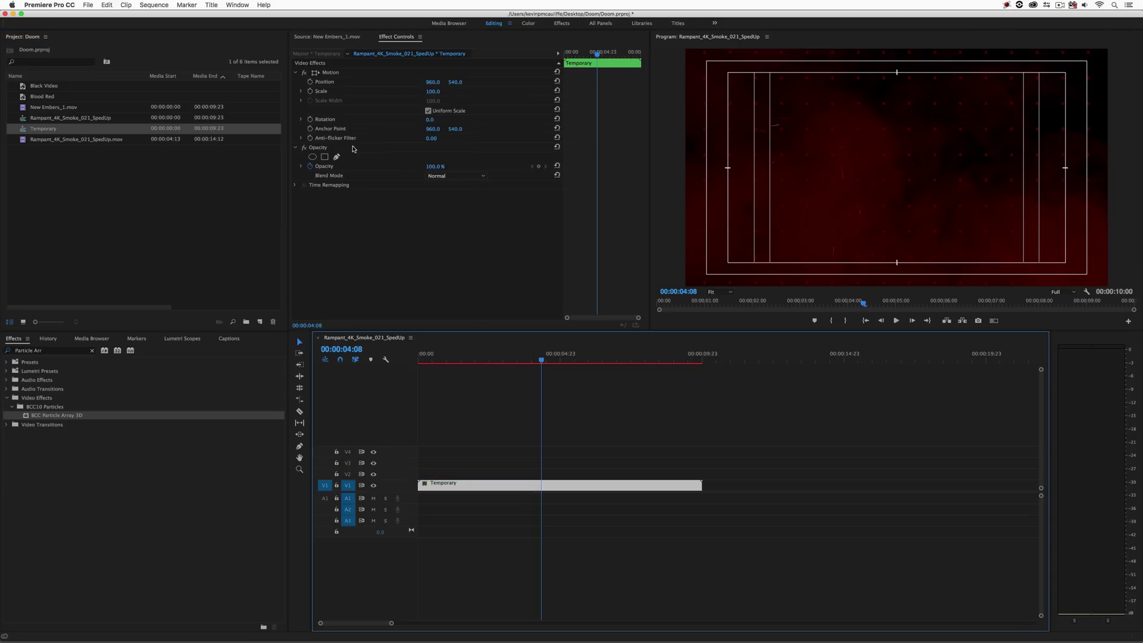
click(312, 158)
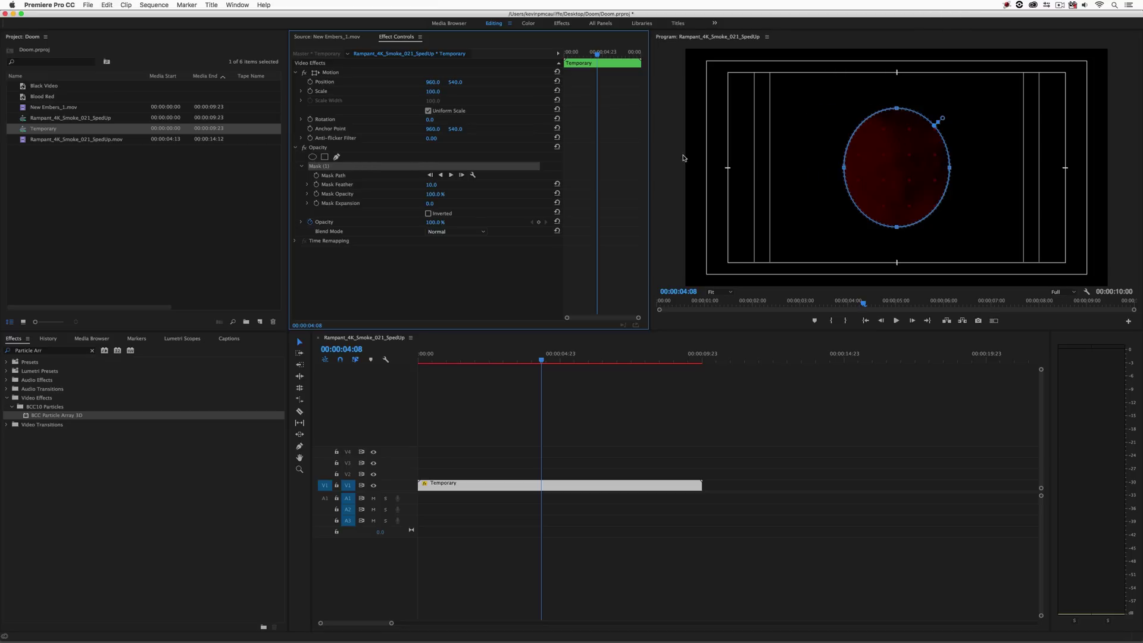
drag(844, 168, 727, 168)
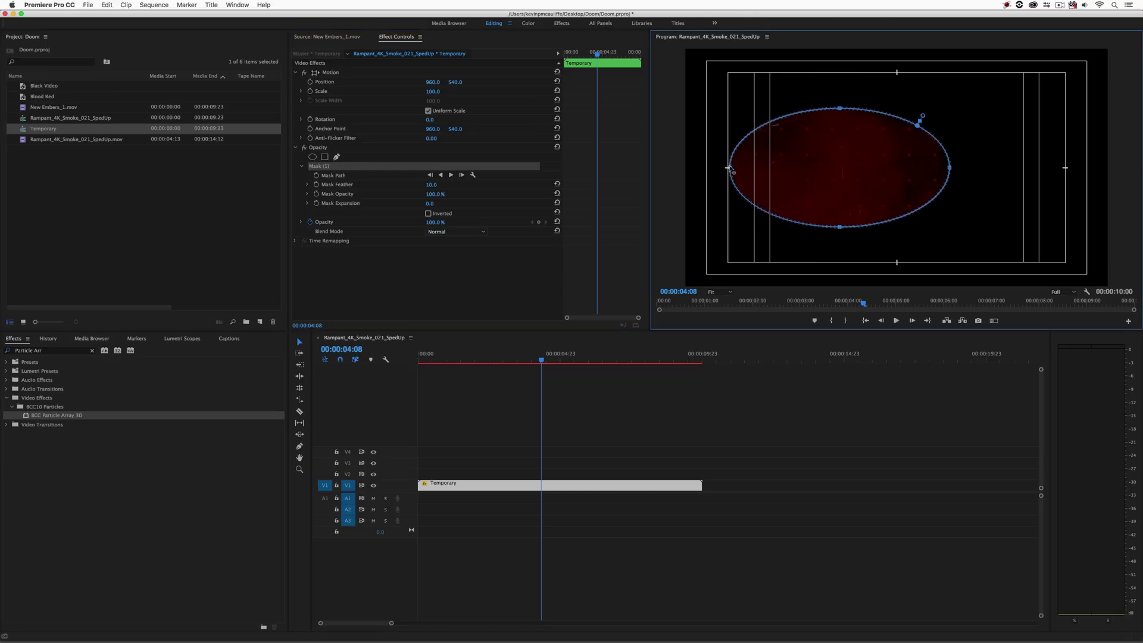
drag(950, 168, 1064, 169)
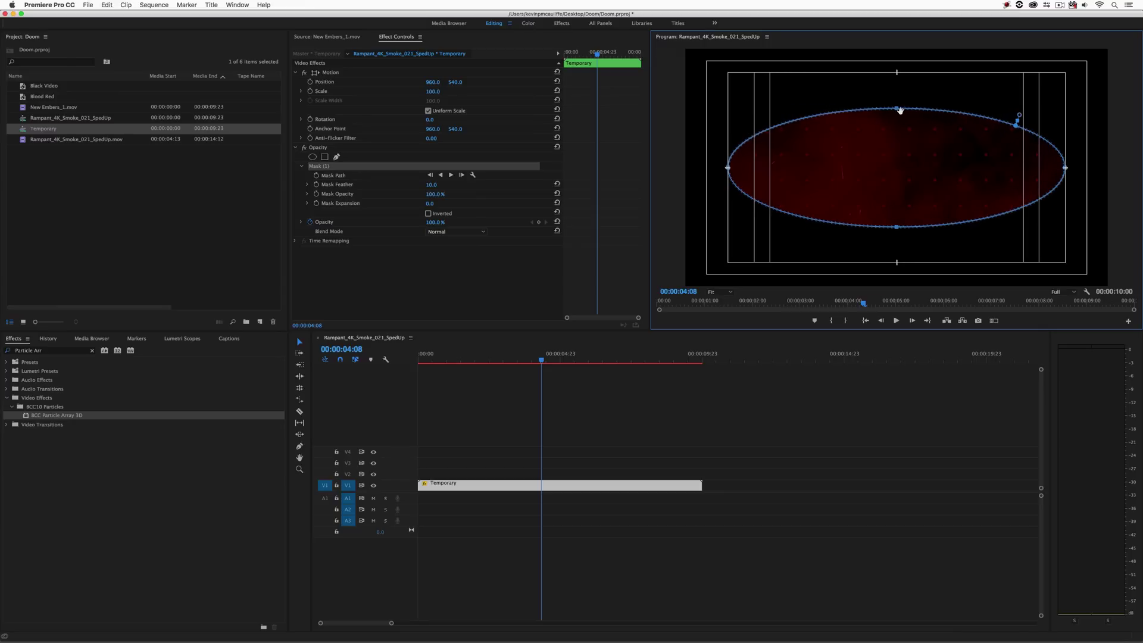
drag(897, 109, 897, 73)
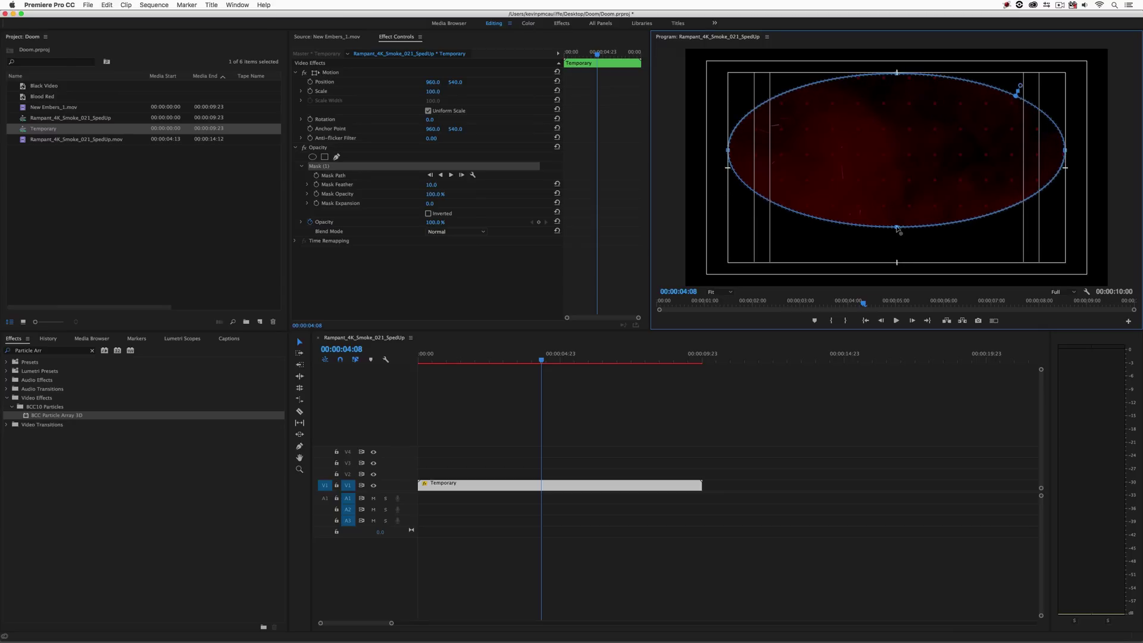
drag(899, 231, 898, 260)
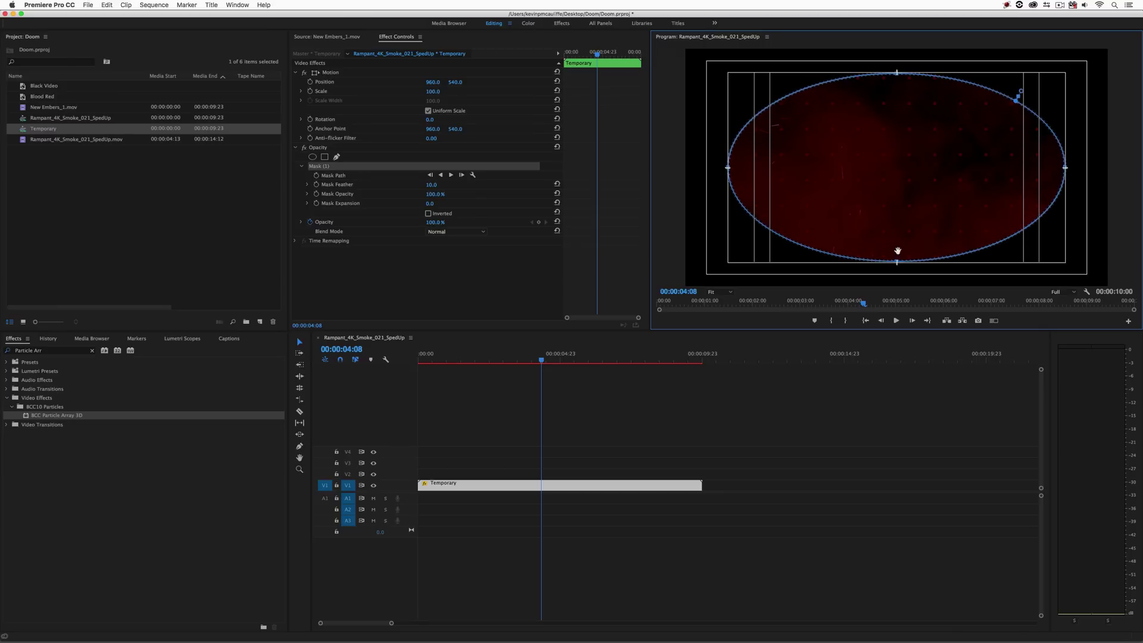
- Export the current frame of the masked clip to the Desktop as a PNG named Doom Background
click(977, 320)
click(578, 315)
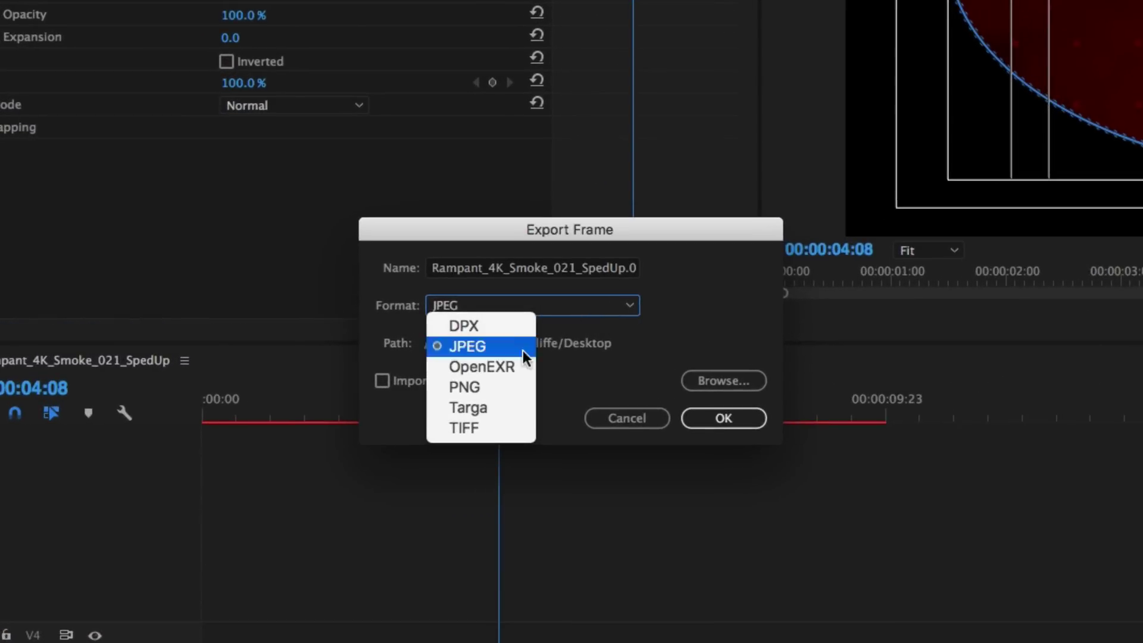
click(507, 386)
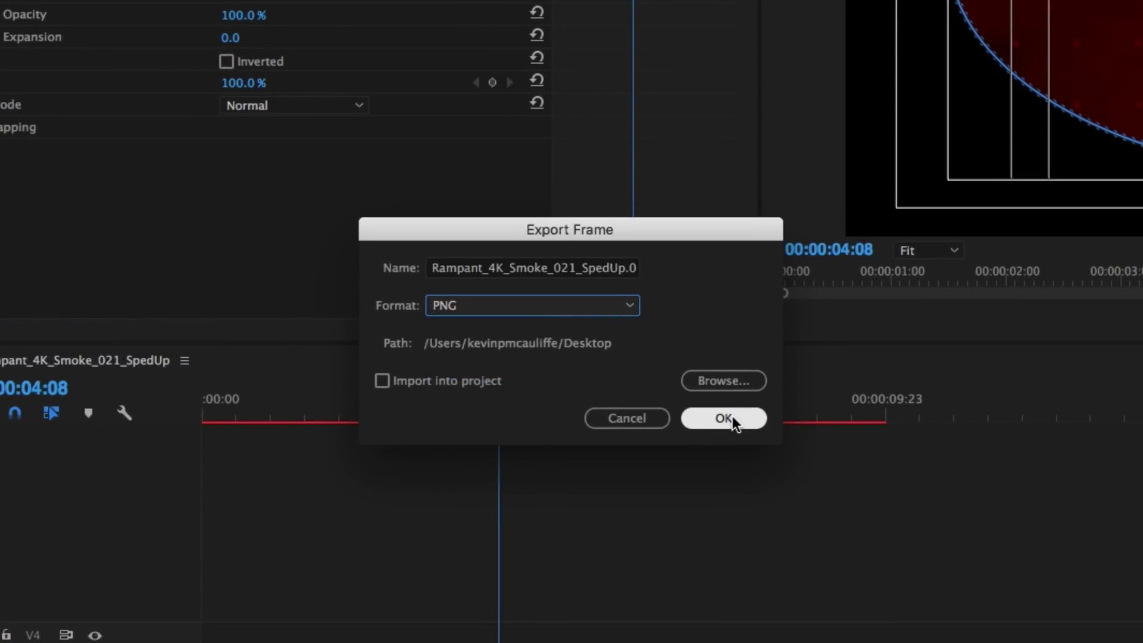
key(shift+Tab)
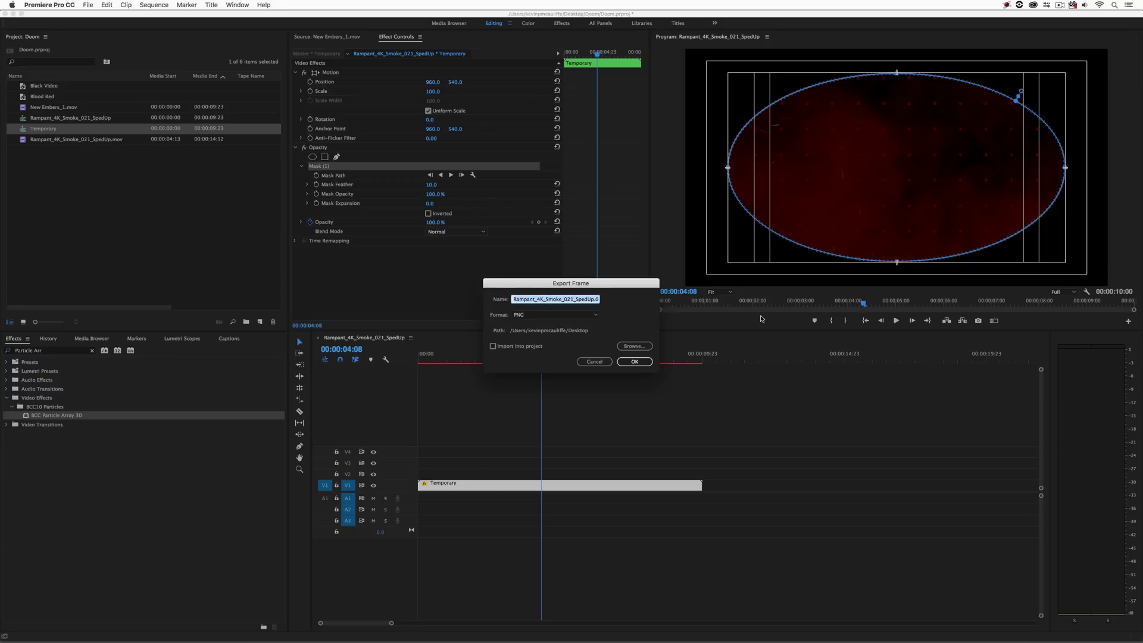
text(Doom Background)
key(Return)
- Switch to the desktop and preview the exported Doom Background.png in Quick Look
key(super+h)
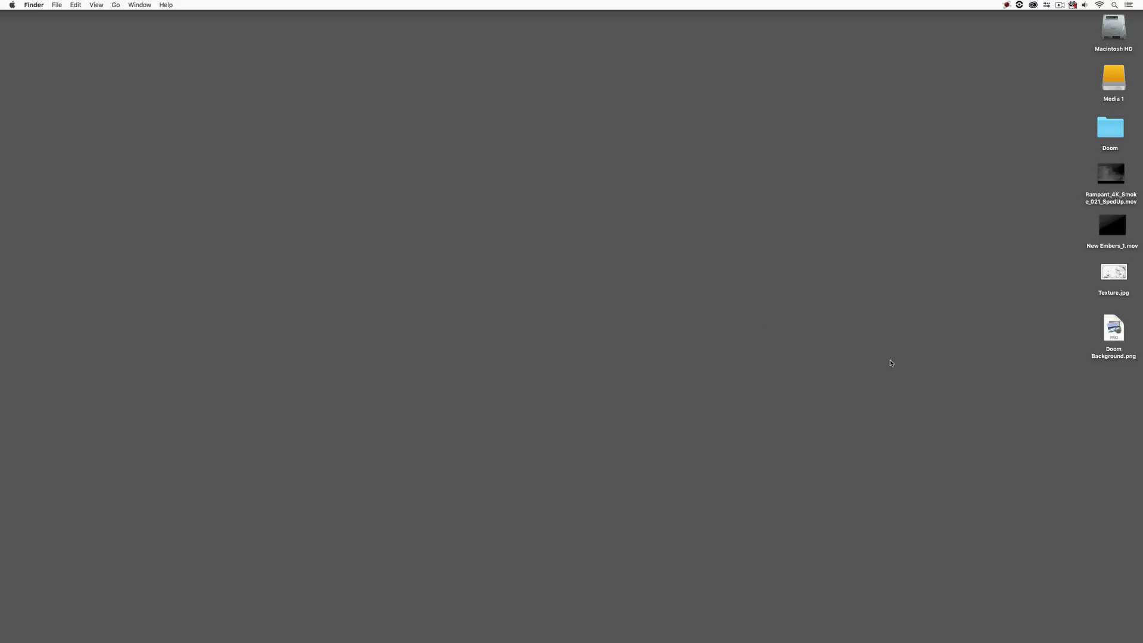
click(1120, 326)
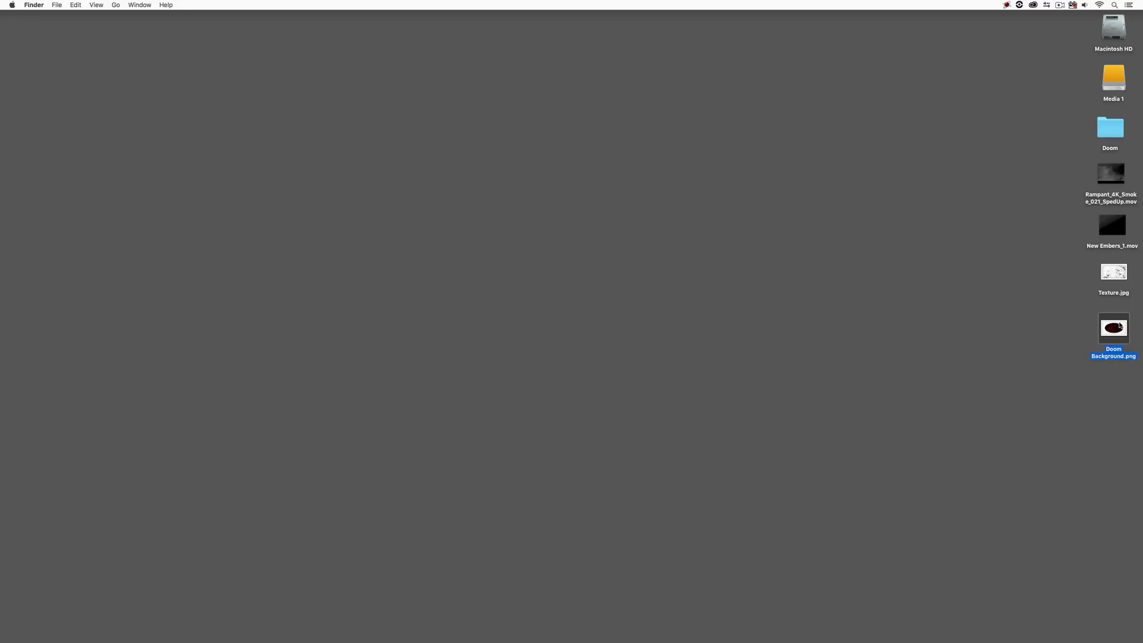
key(space)
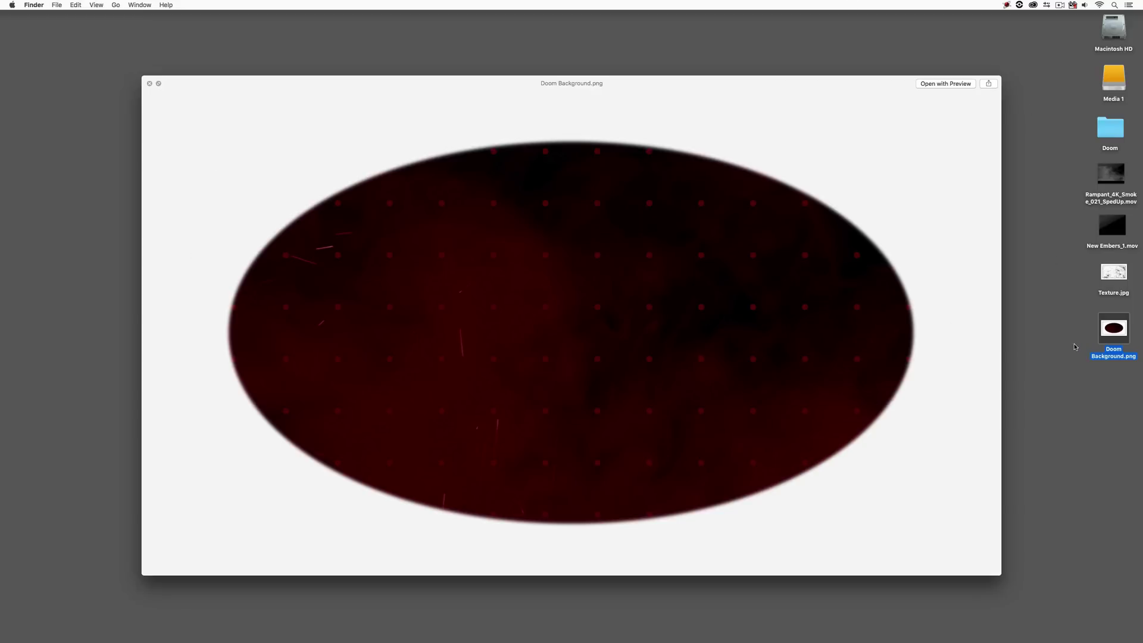
key(space)
- Open Doom Background.png in Adobe Photoshop CC 2017 to examine the transparency around the ellipse, close the image and hide Photoshop
right_click(1125, 333)
mouse_move(1101, 342)
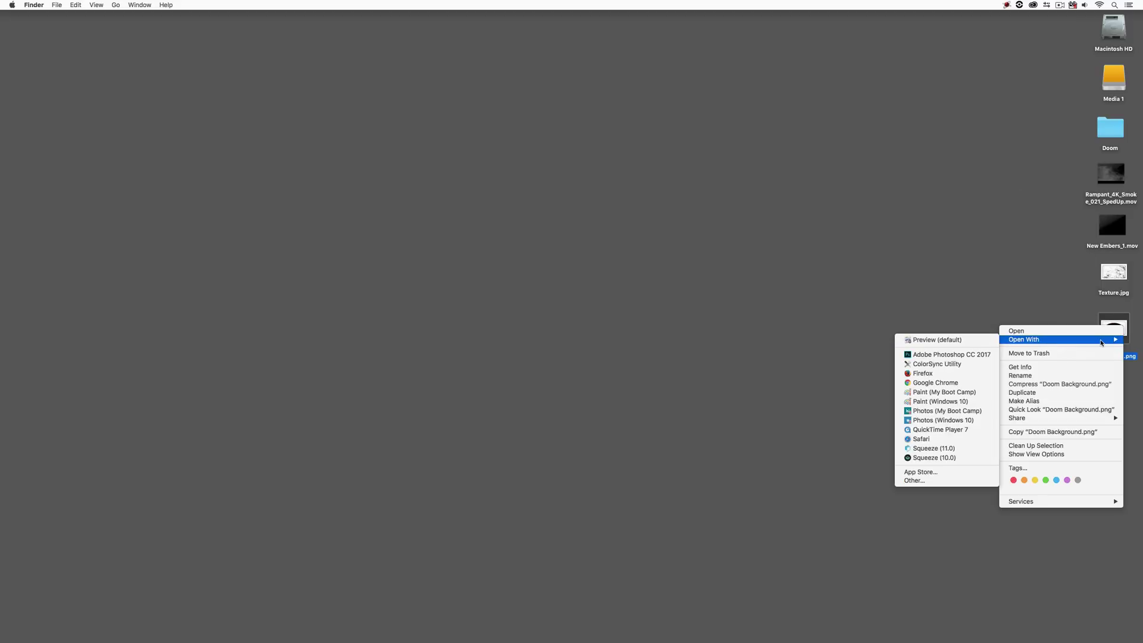
click(949, 353)
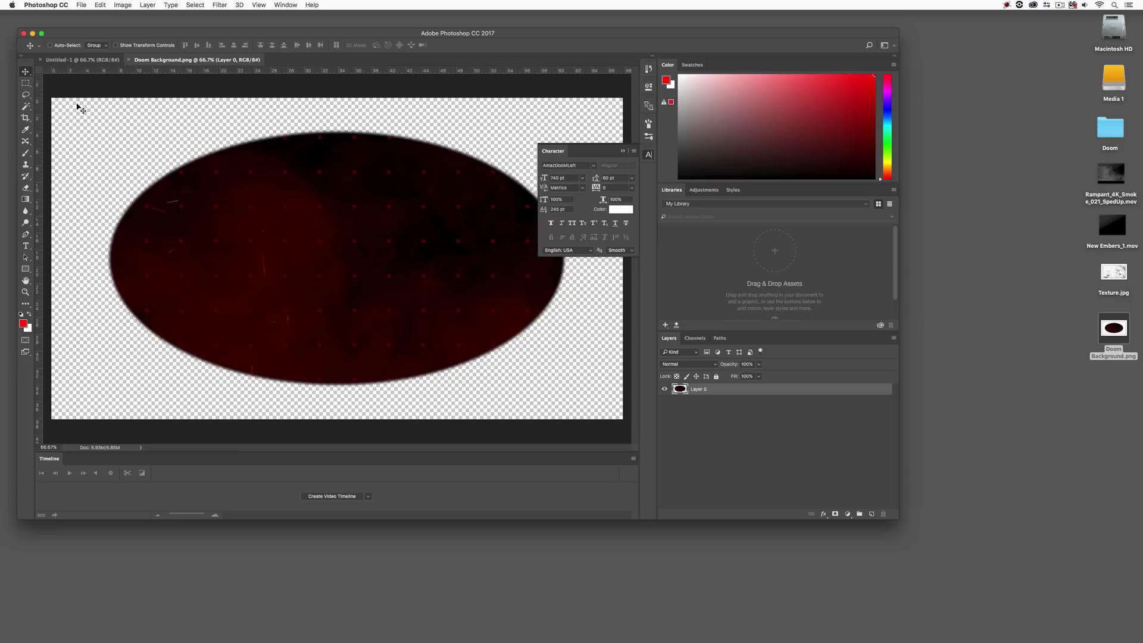
click(128, 60)
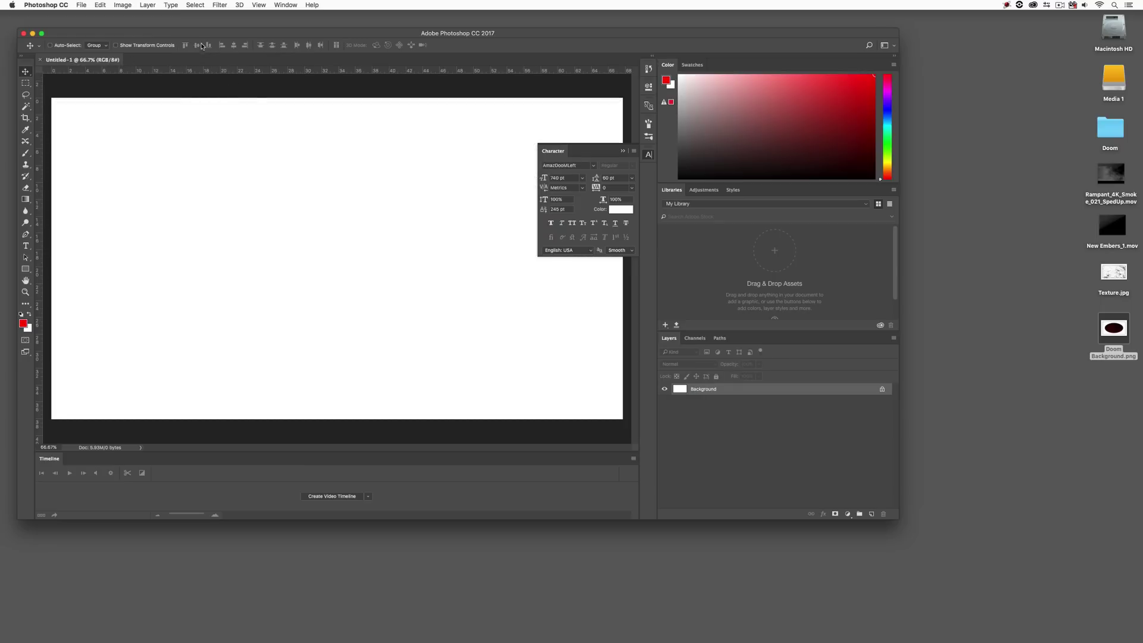
key(super+h)
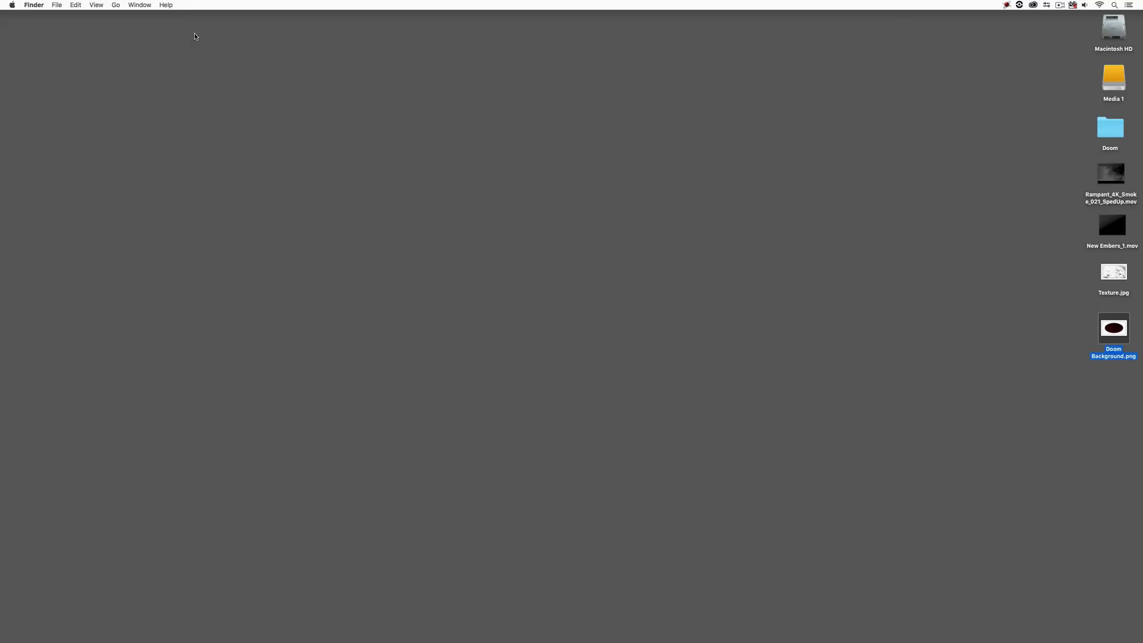
- Switch back to Premiere Pro and undo the elliptical mask and the Temporary nesting to restore the four separate clips
key(super+Tab)
key(super+Tab)
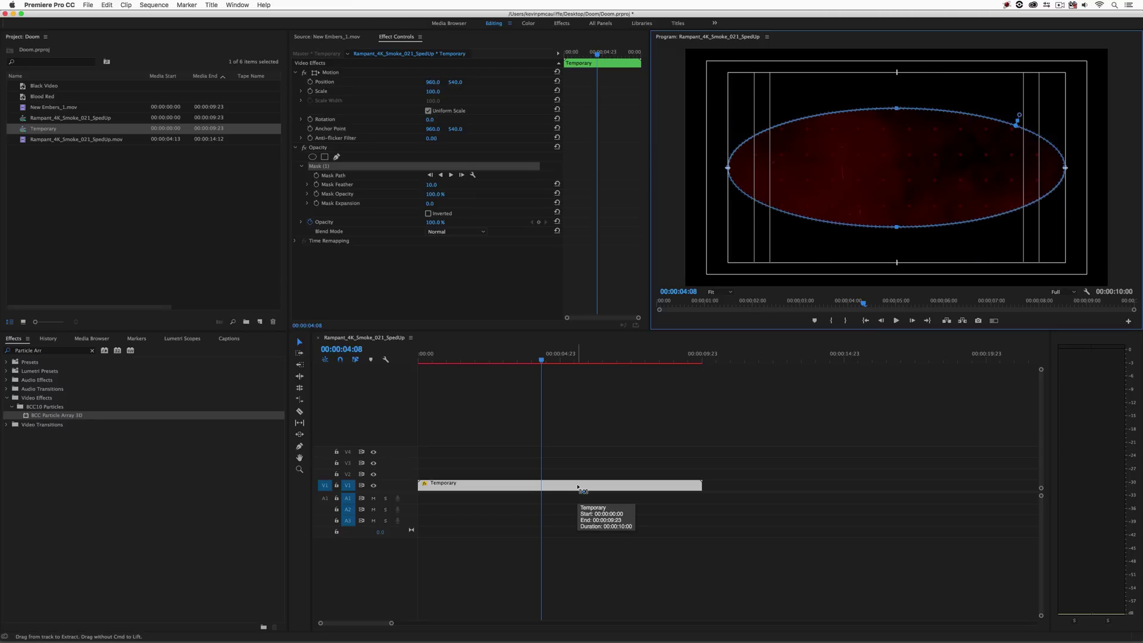
key(super+z)
key(super+z)
key(super+z)
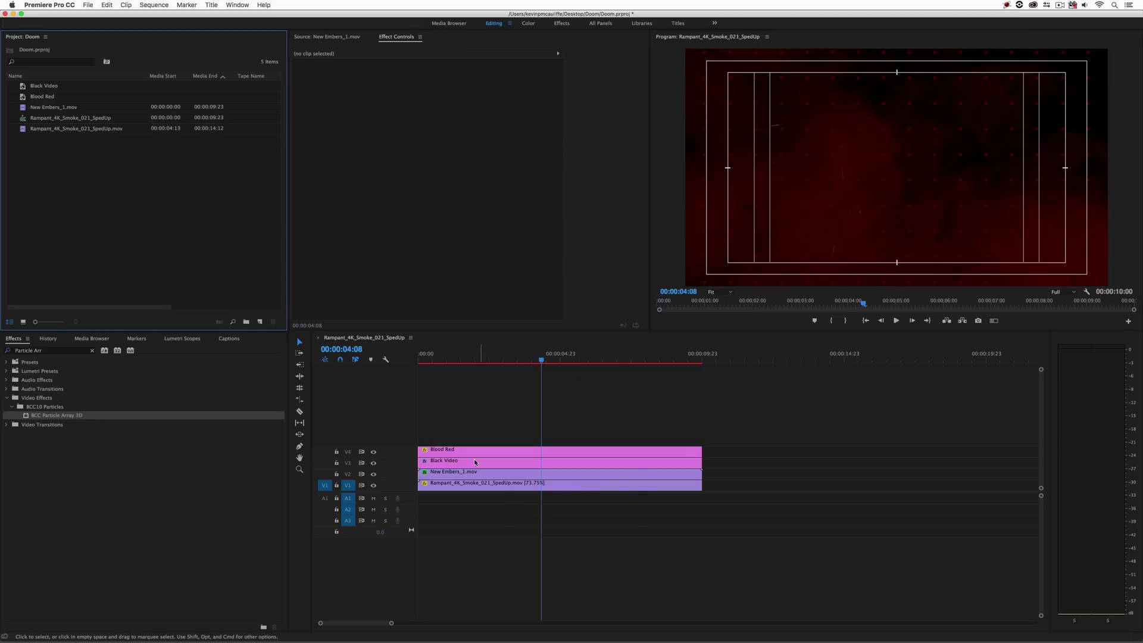
- Add one video track after Video 4 to the sequence, with 0 audio tracks
right_click(405, 426)
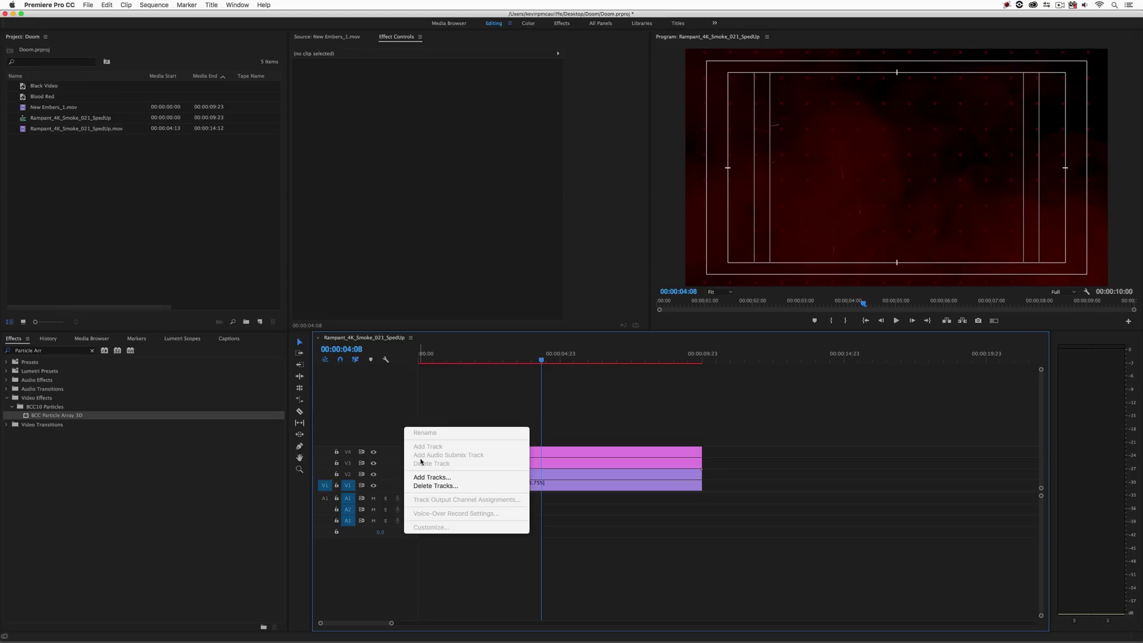
click(429, 478)
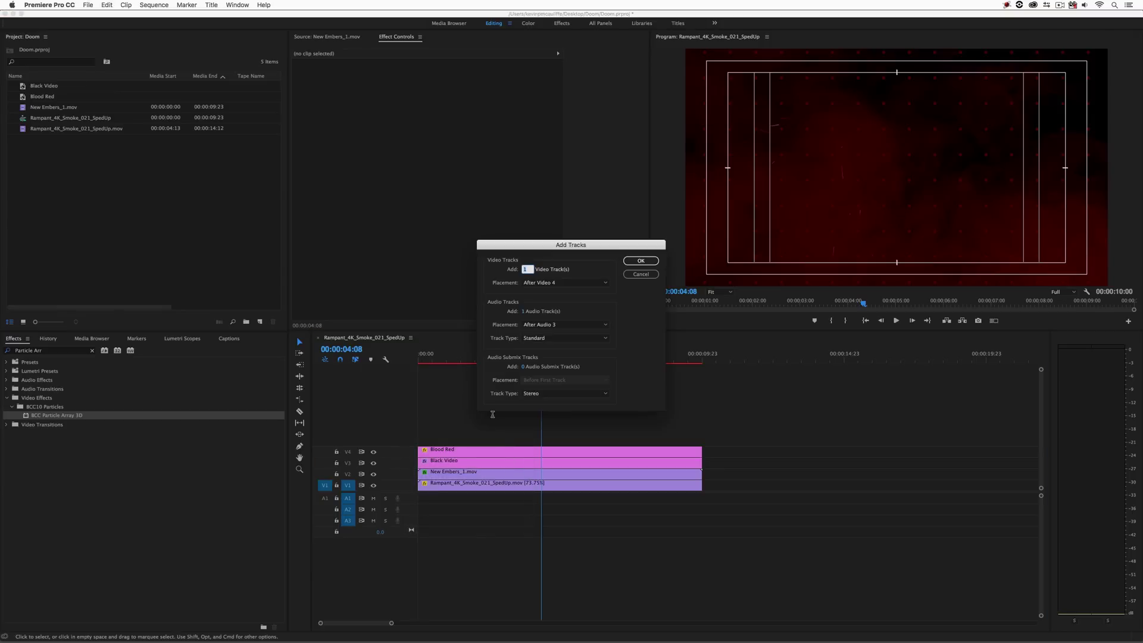
click(525, 311)
text(0)
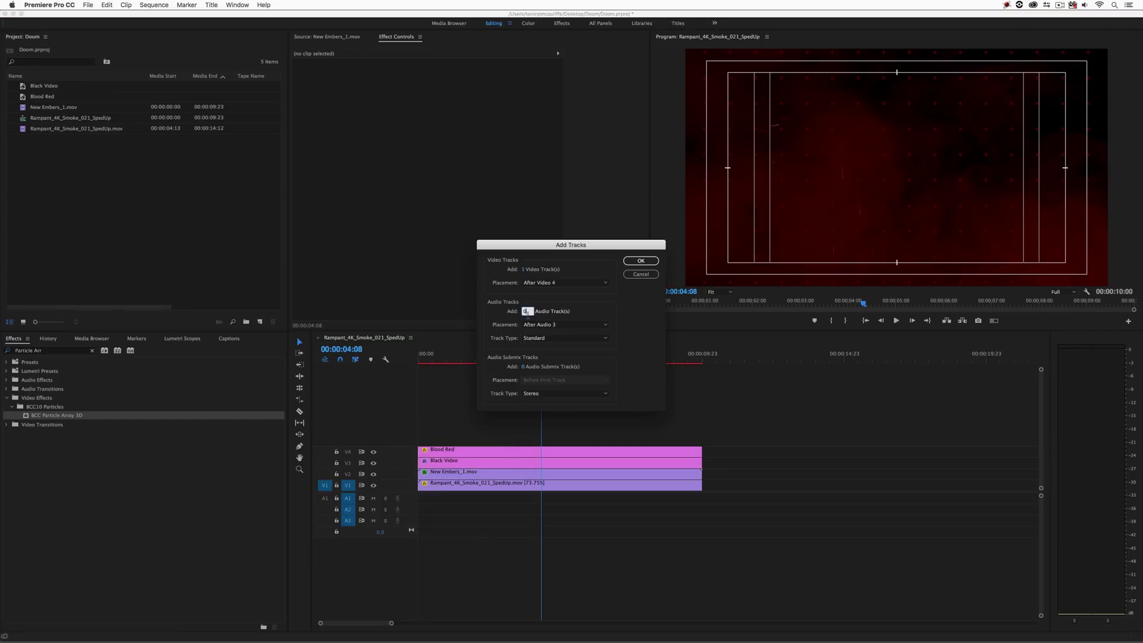
click(640, 261)
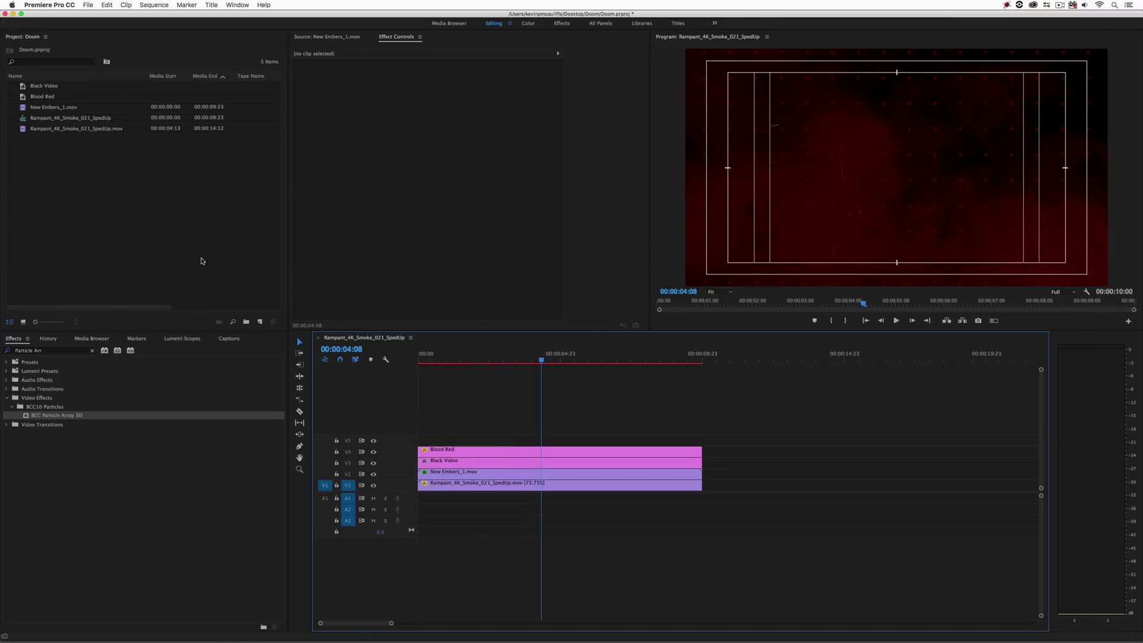
- Place Black Video on V5 across the length of the clips below, move the playhead to 00:00:02:00 and select the new clip
drag(25, 90, 702, 441)
drag(537, 357, 475, 357)
click(480, 441)
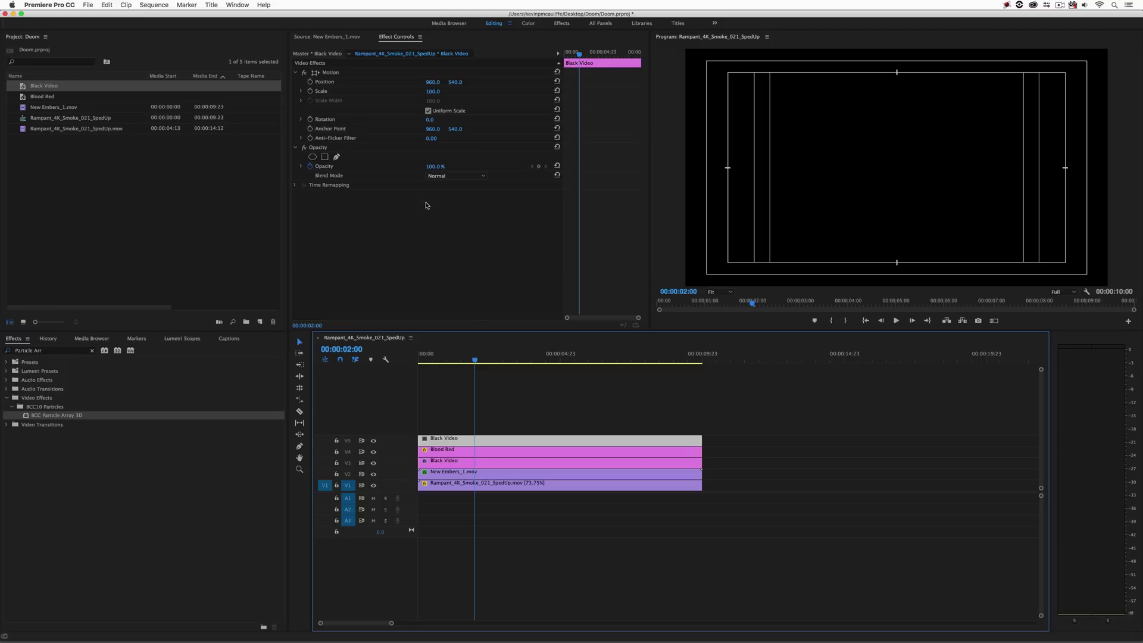
- Add an inverted elliptical opacity mask to the V5 Black Video clip, stretched to the inner vertical guides and the inner safe margin's horizontal edges
click(313, 157)
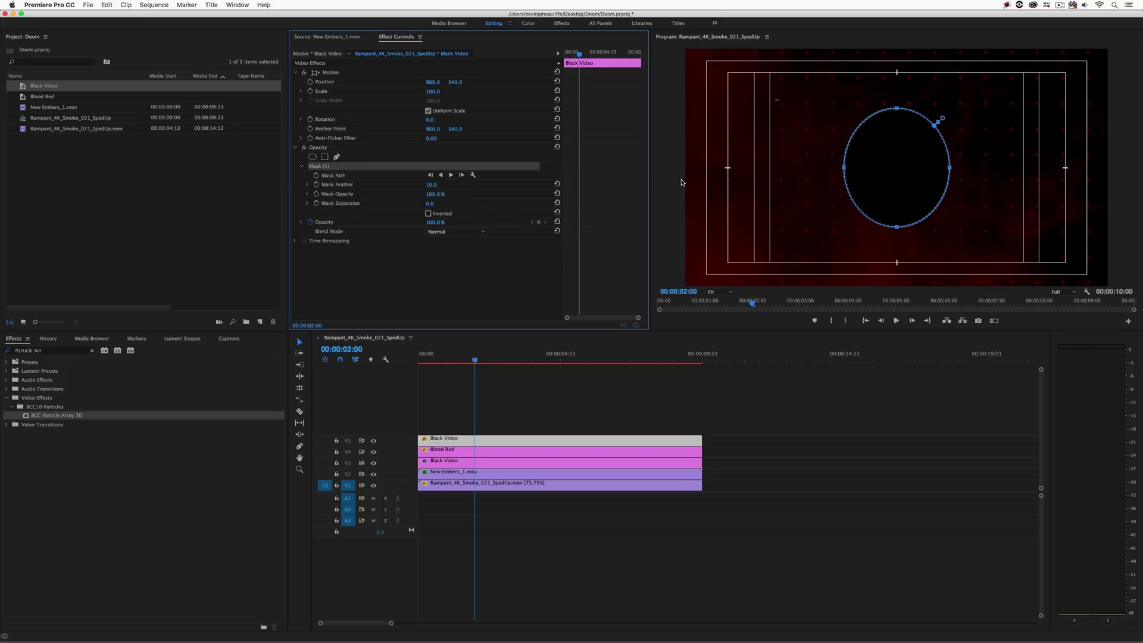
drag(844, 170, 754, 173)
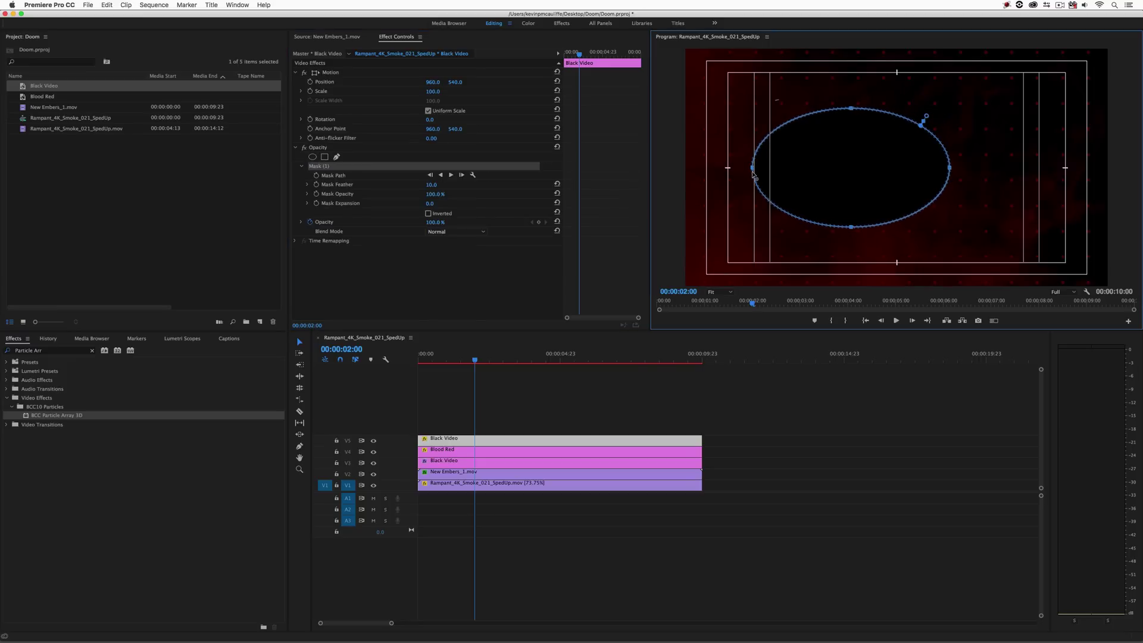
drag(950, 169, 1039, 173)
drag(896, 108, 896, 73)
drag(896, 227, 897, 262)
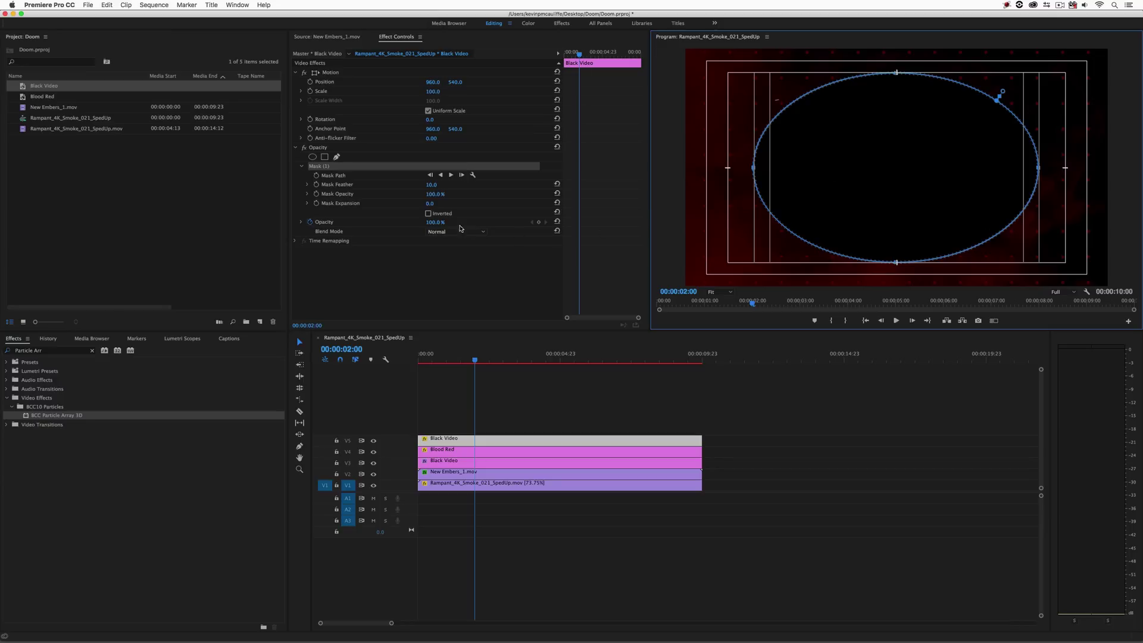
click(428, 213)
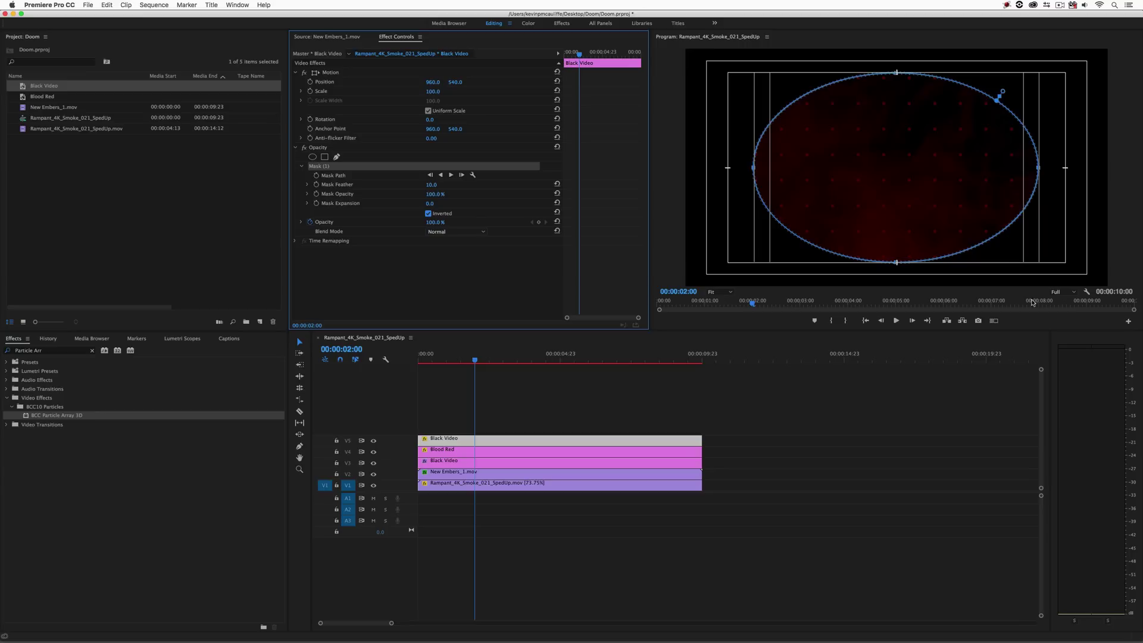
- Hide the safe margins in the program monitor and increase the V5 clip's mask feather to about 510
click(1086, 292)
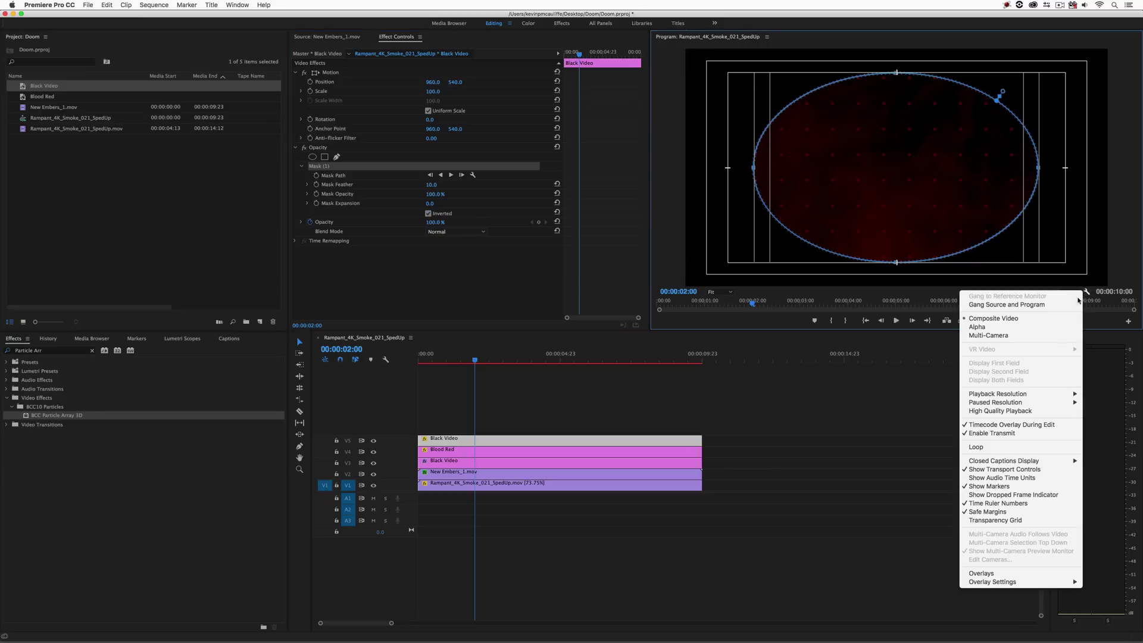
click(988, 511)
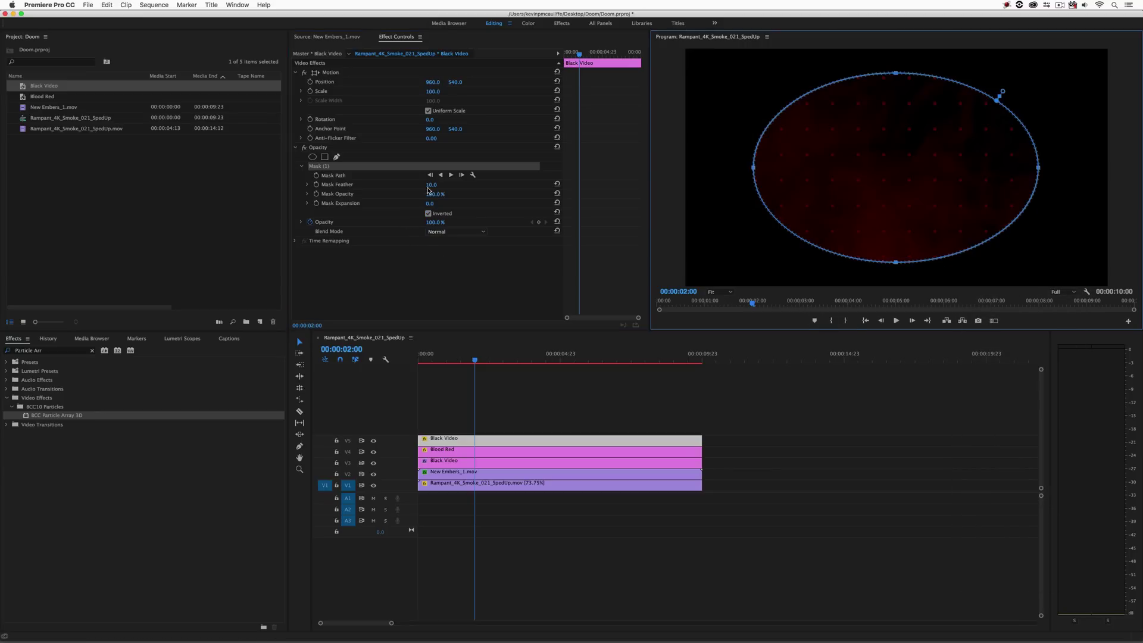
drag(428, 189, 503, 189)
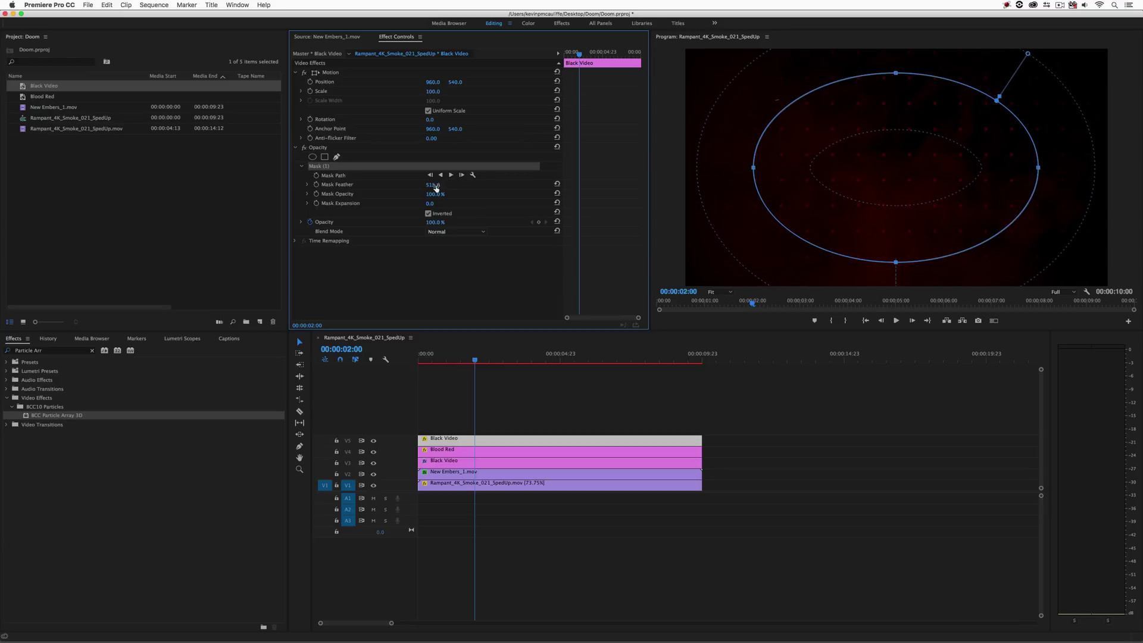
click(485, 381)
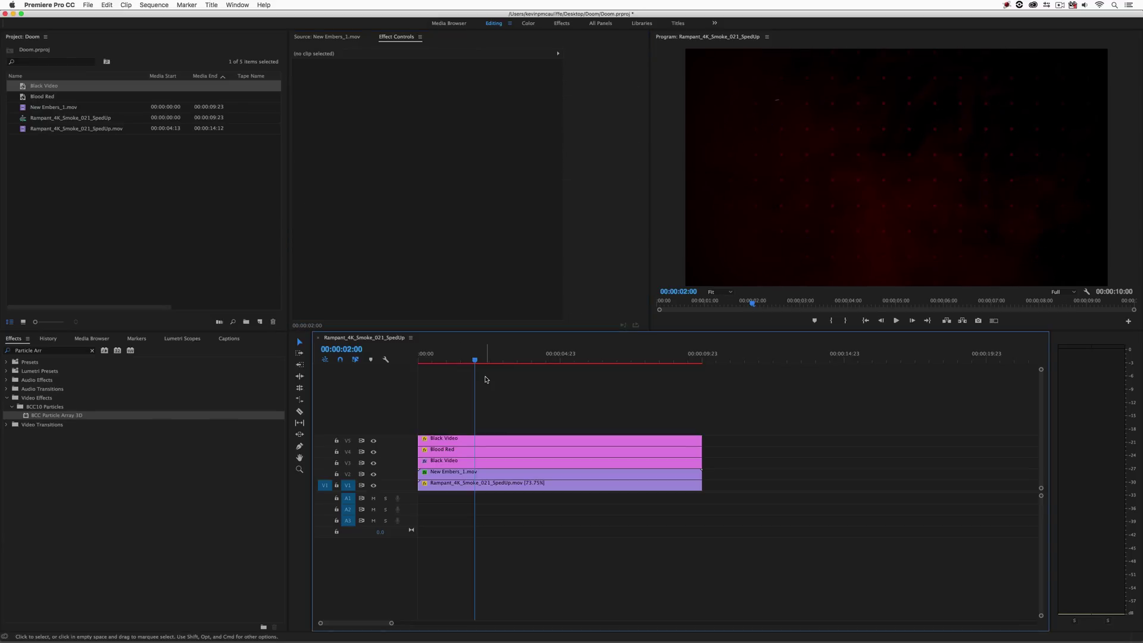
- Export the frame at 00:00:02:00 to the Desktop as a PNG named Test
click(978, 321)
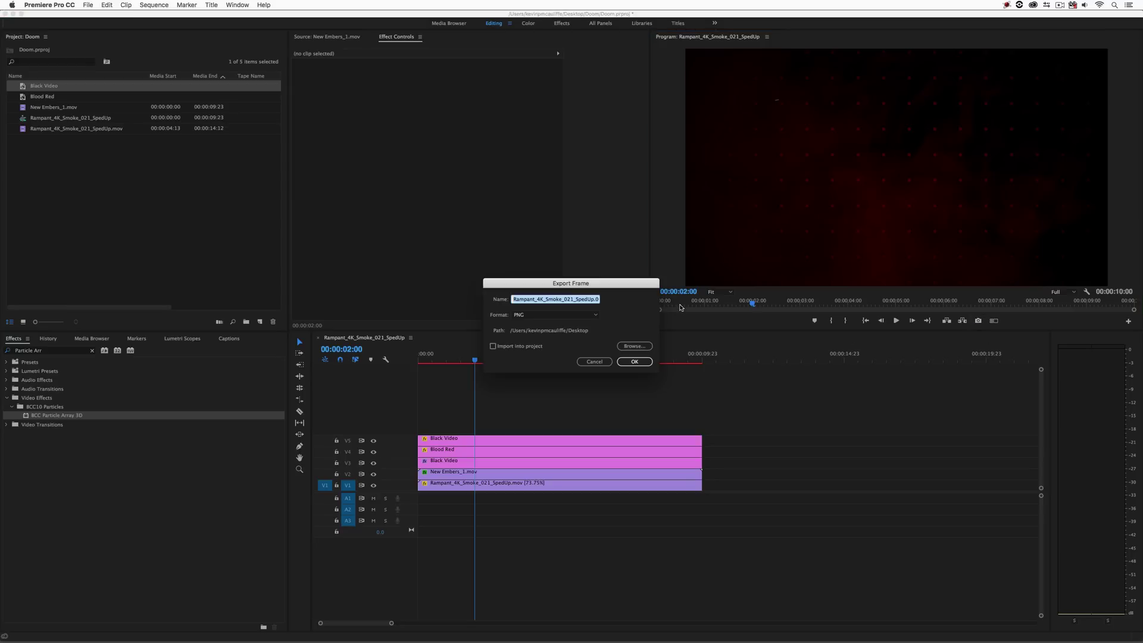
text(Test)
key(Return)
- Switch to the desktop, preview Test.png in Quick Look, and select both exported PNG files
key(super+h)
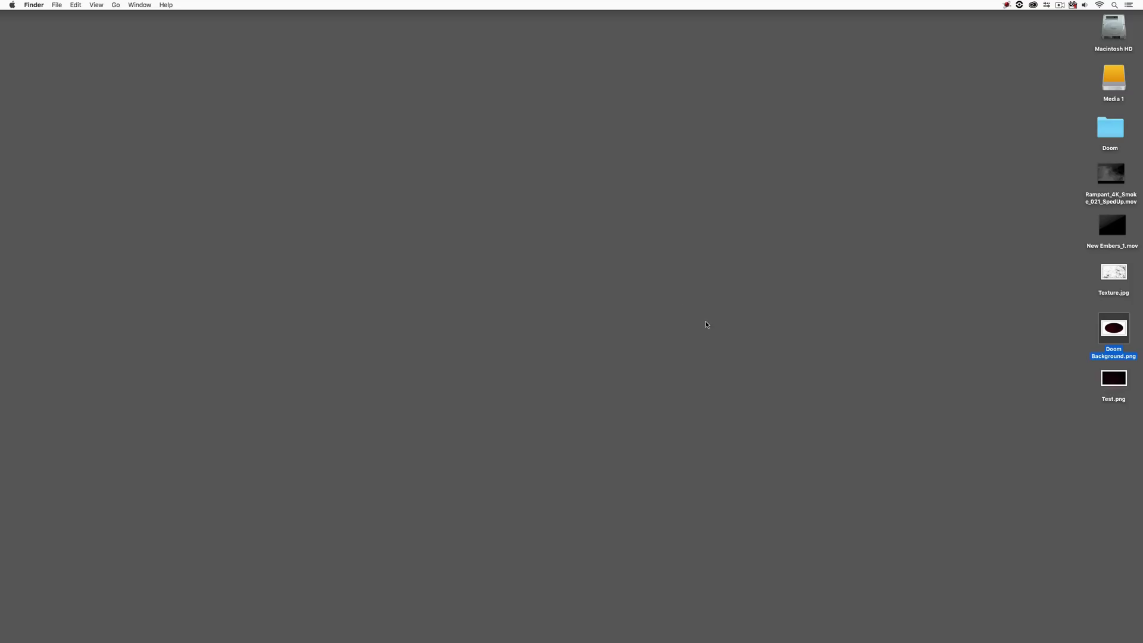
click(1120, 383)
key(space)
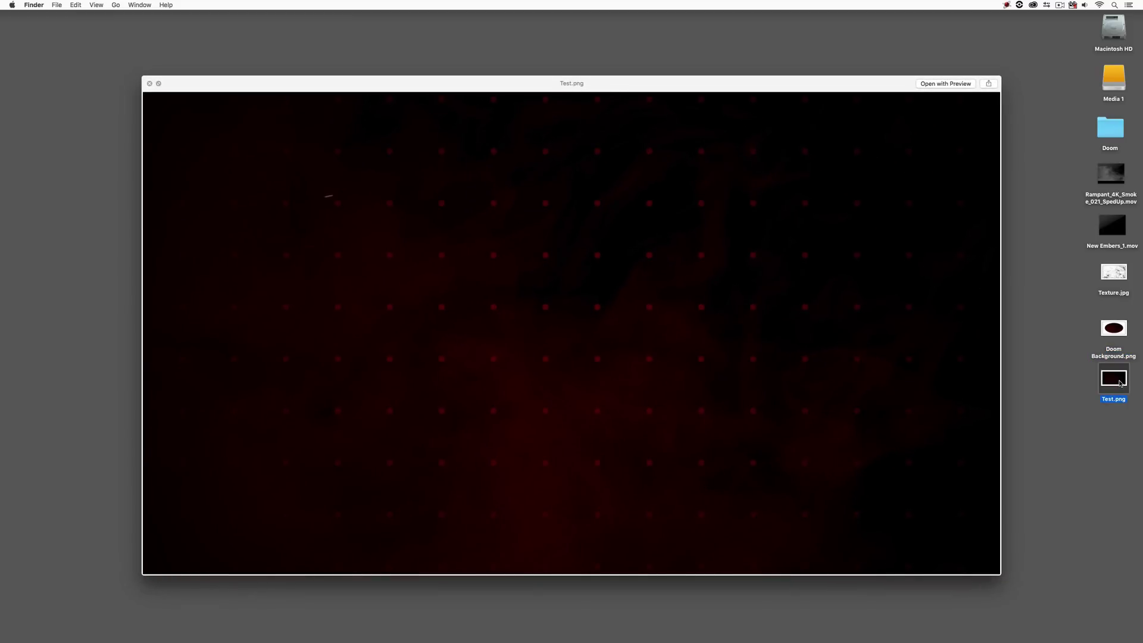
key(space)
drag(1087, 432, 1120, 331)
- Switch back to Premiere Pro and rename the Rampant_4K_Smoke_021_SpedUp sequence as Doom Loading Screen
key(super+Tab)
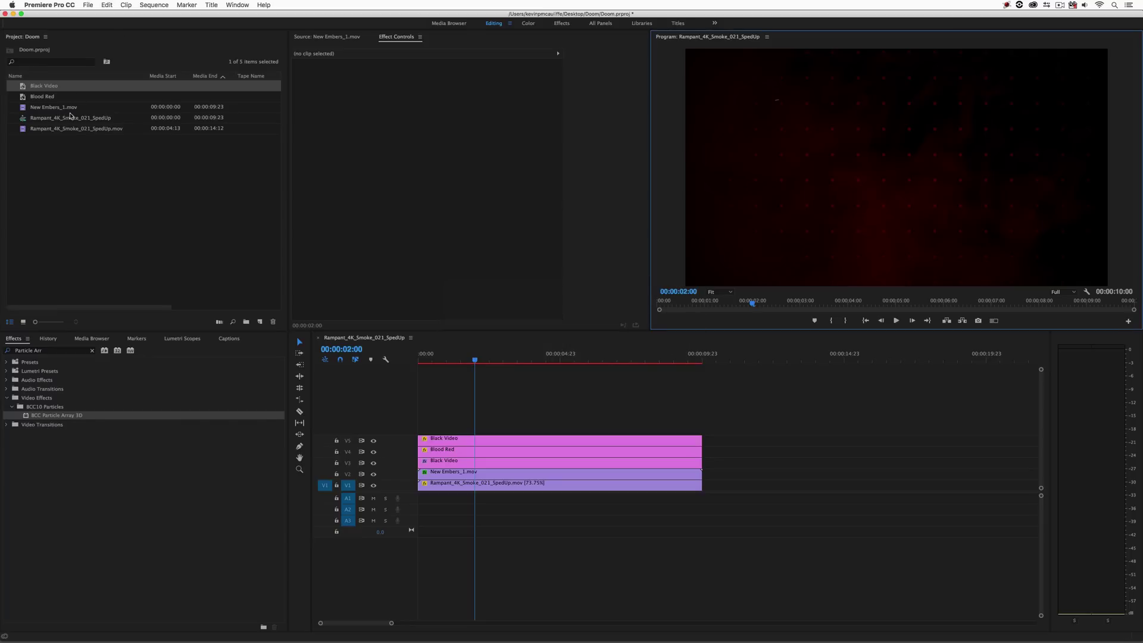
click(93, 120)
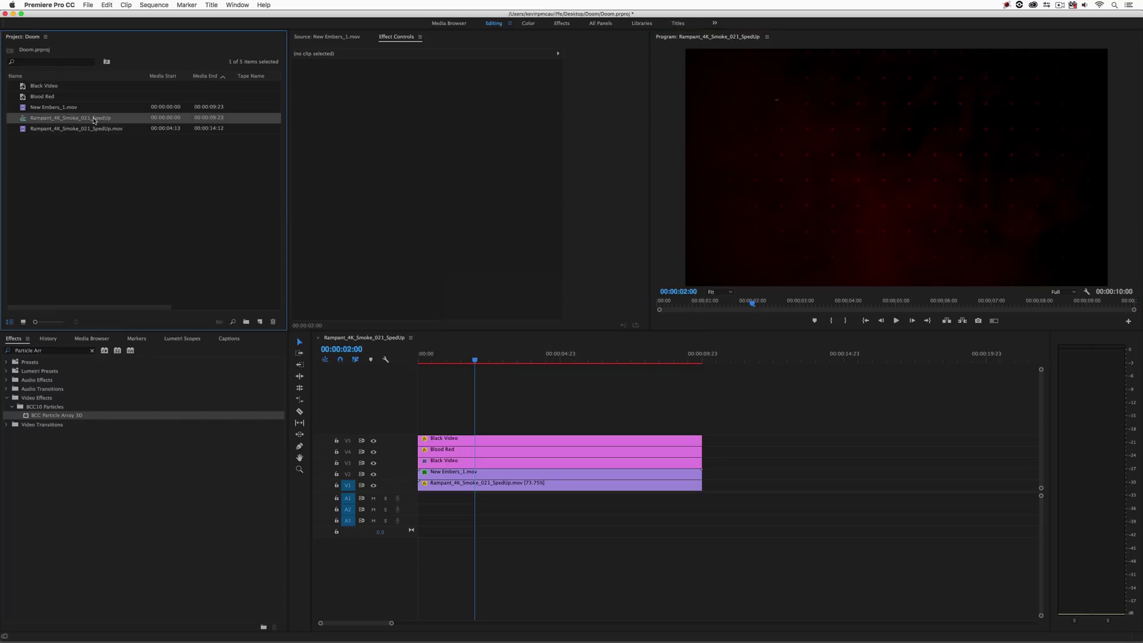
click(93, 121)
text(Doom Loading Scr)
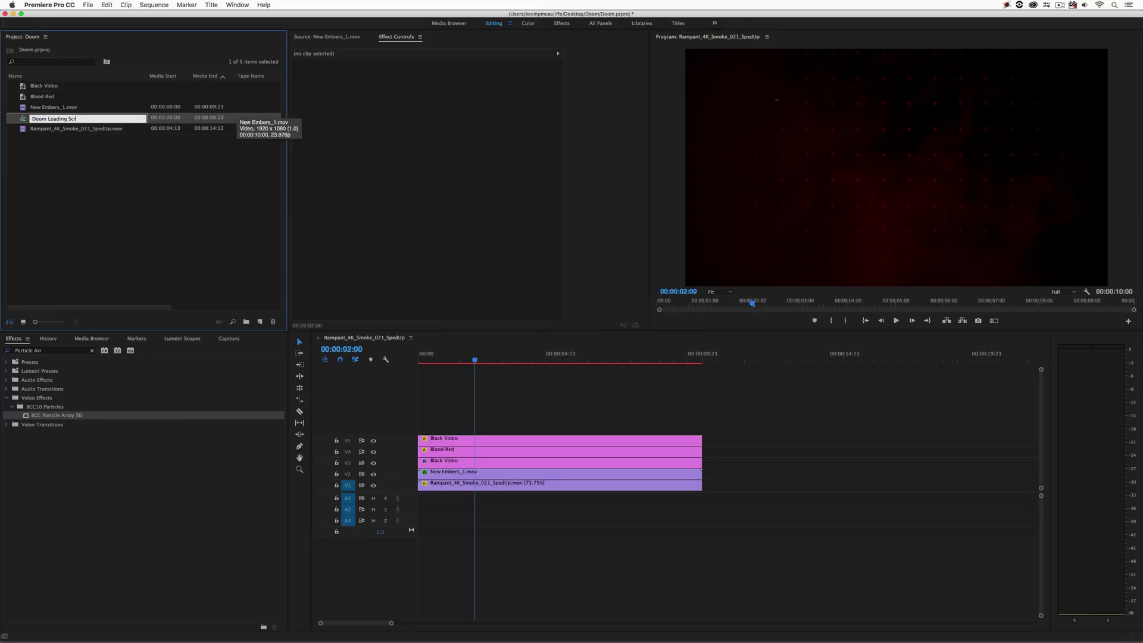
text(een)
key(Tab)
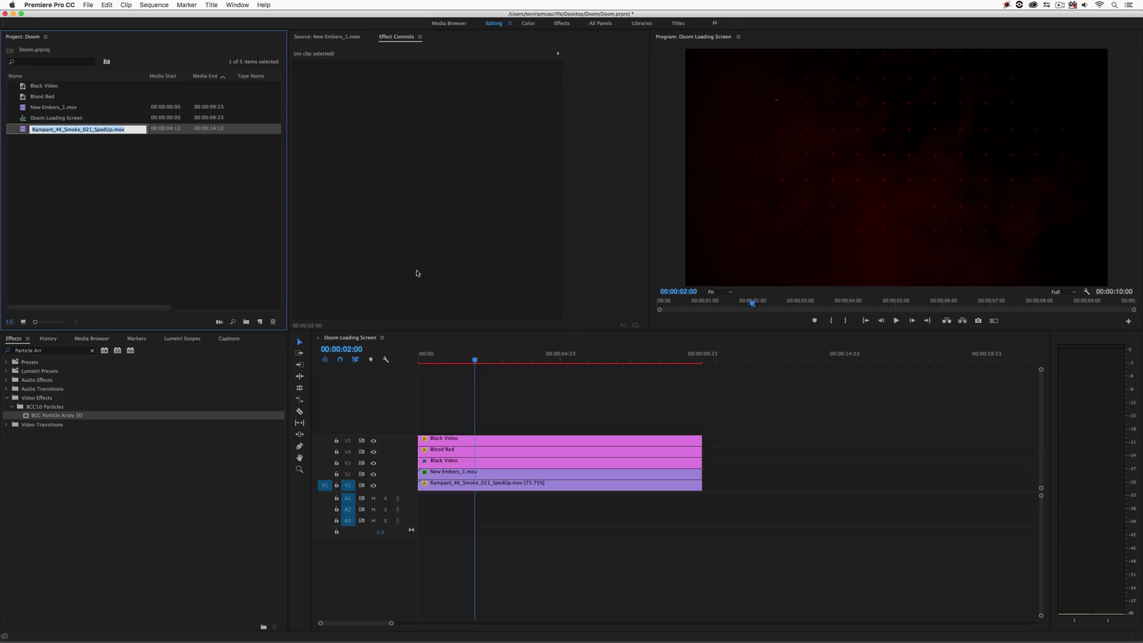
- Nest all five clips of the Doom Loading Screen timeline into a sequence named Background
drag(631, 397, 452, 501)
right_click(489, 453)
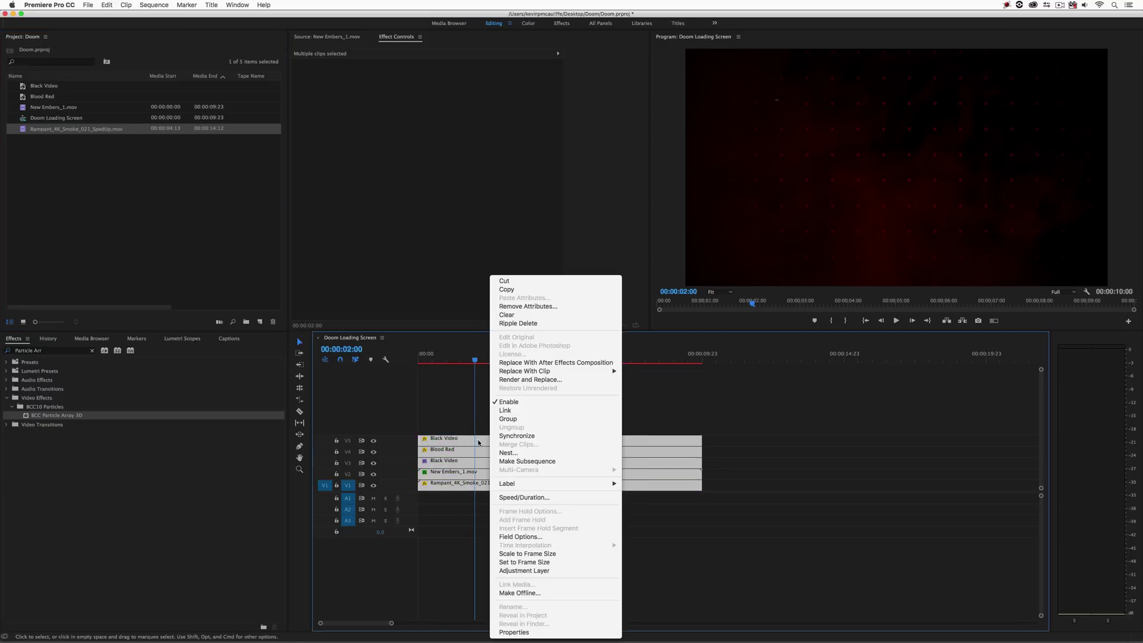
click(504, 454)
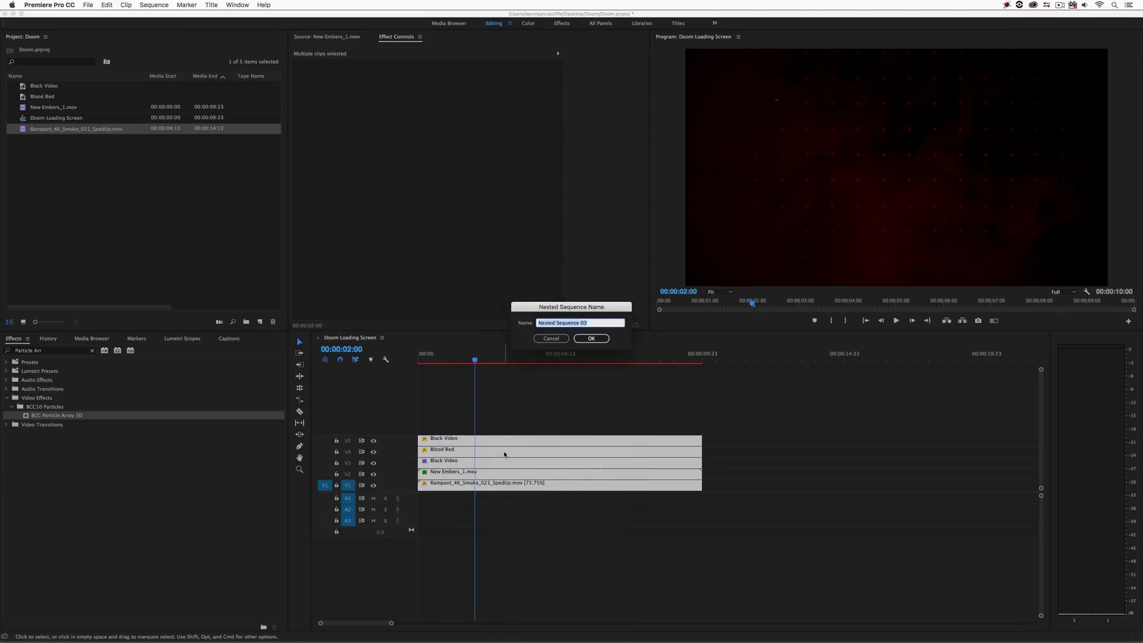
text(Background)
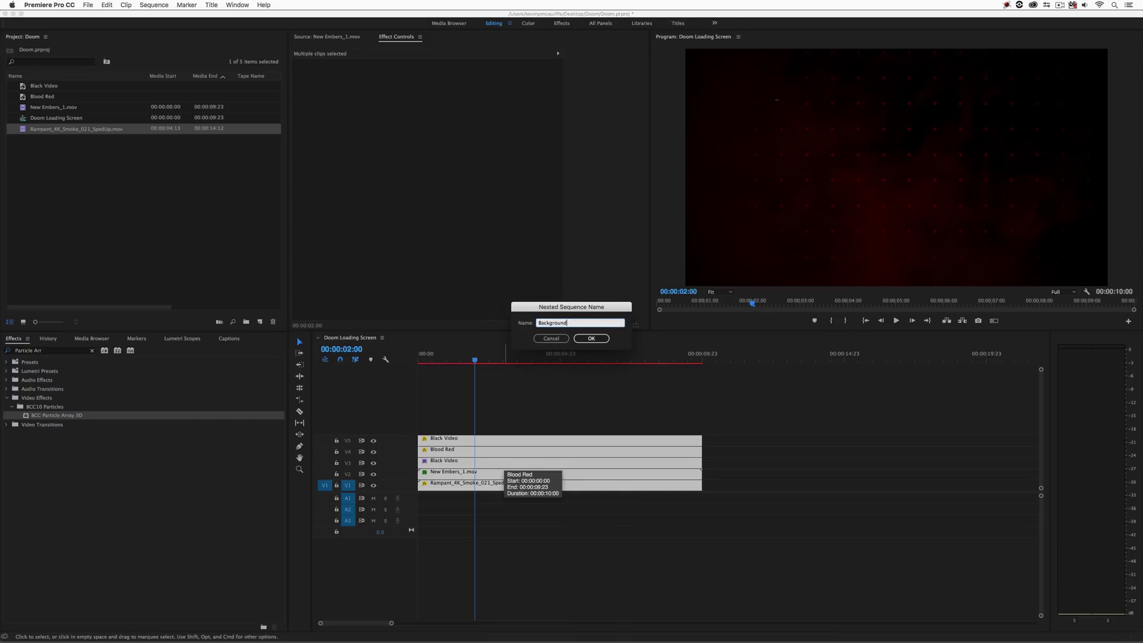
key(Return)
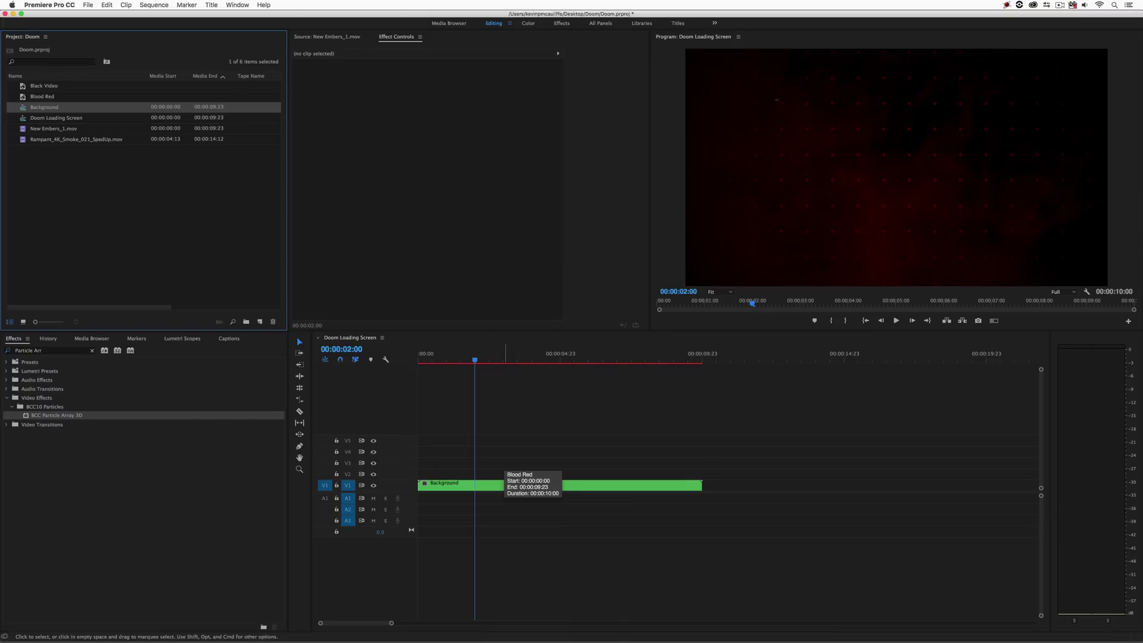
click(544, 416)
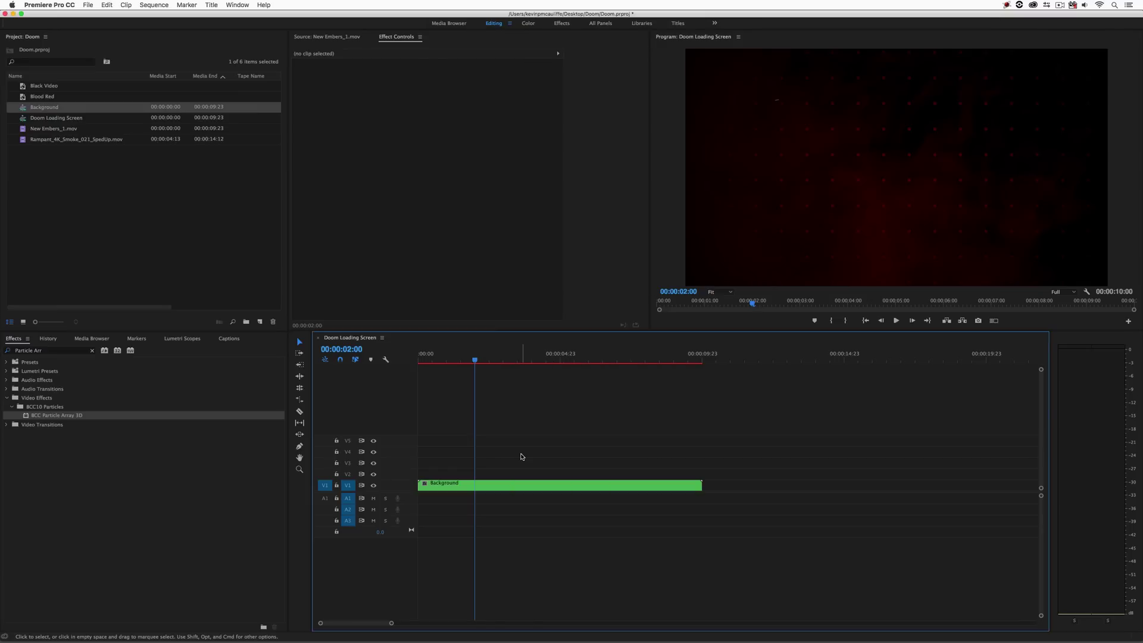
- Switch to the desktop and preview Texture.jpg in Quick Look
key(super+h)
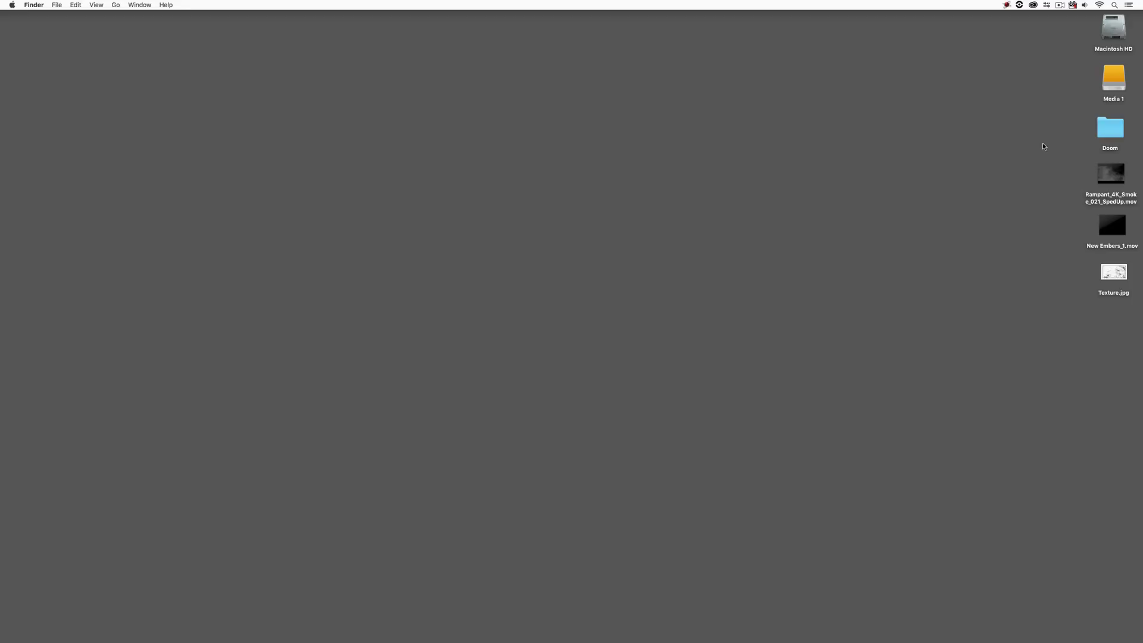
click(1113, 272)
key(space)
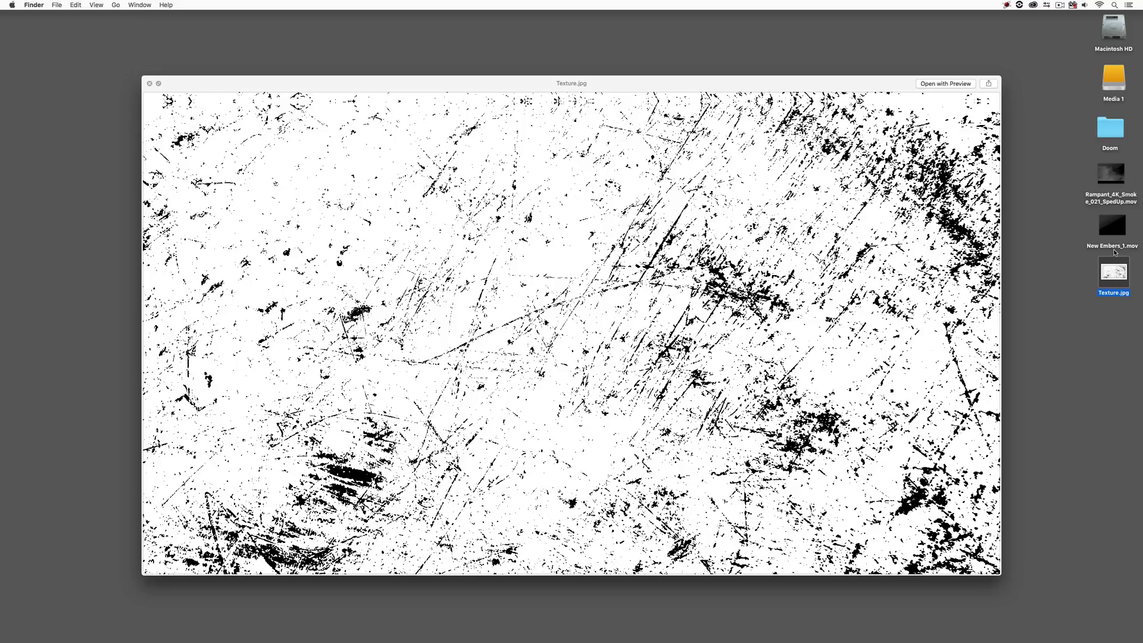
key(space)
click(1021, 276)
- Switch to Photoshop, fill the whole Background layer of the untitled document with black, and deselect
key(super+Tab)
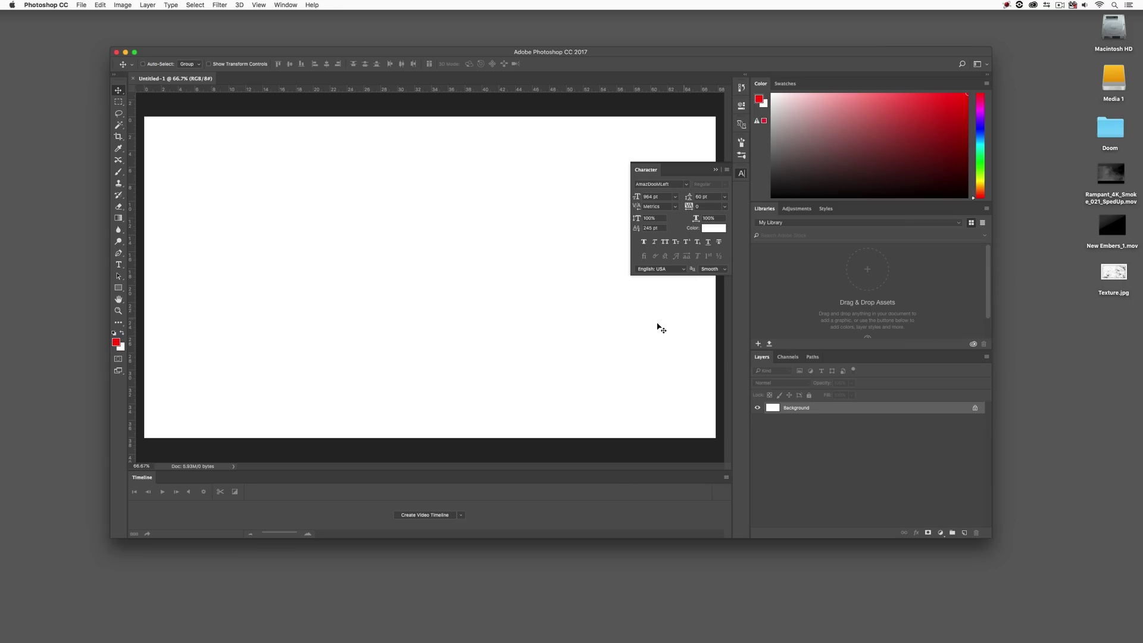
double_click(831, 408)
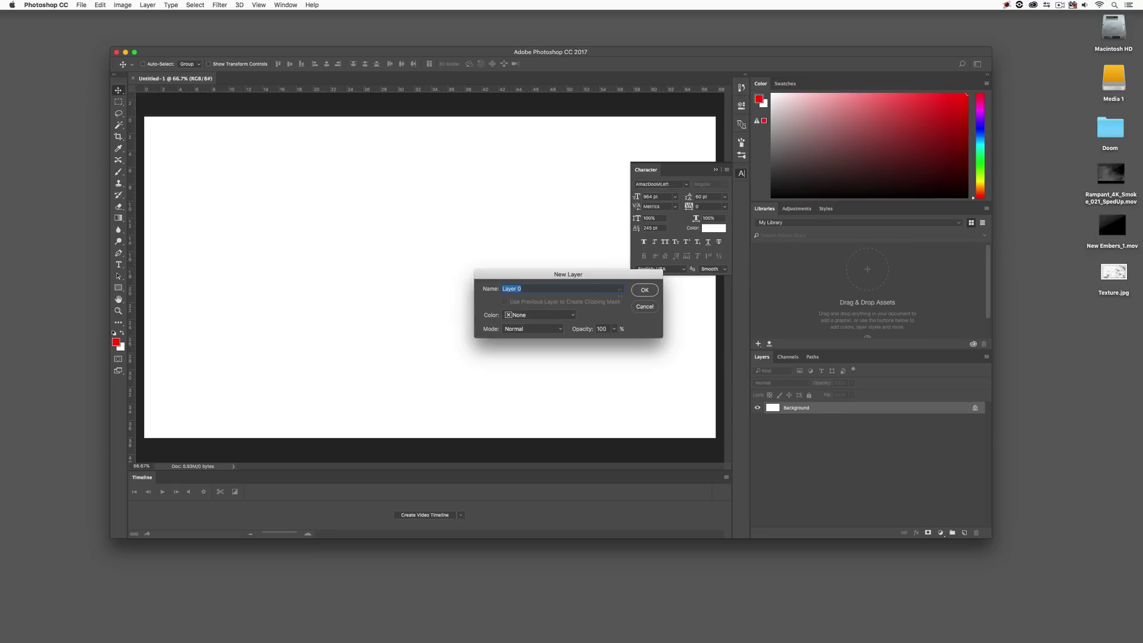
click(642, 309)
key(super+a)
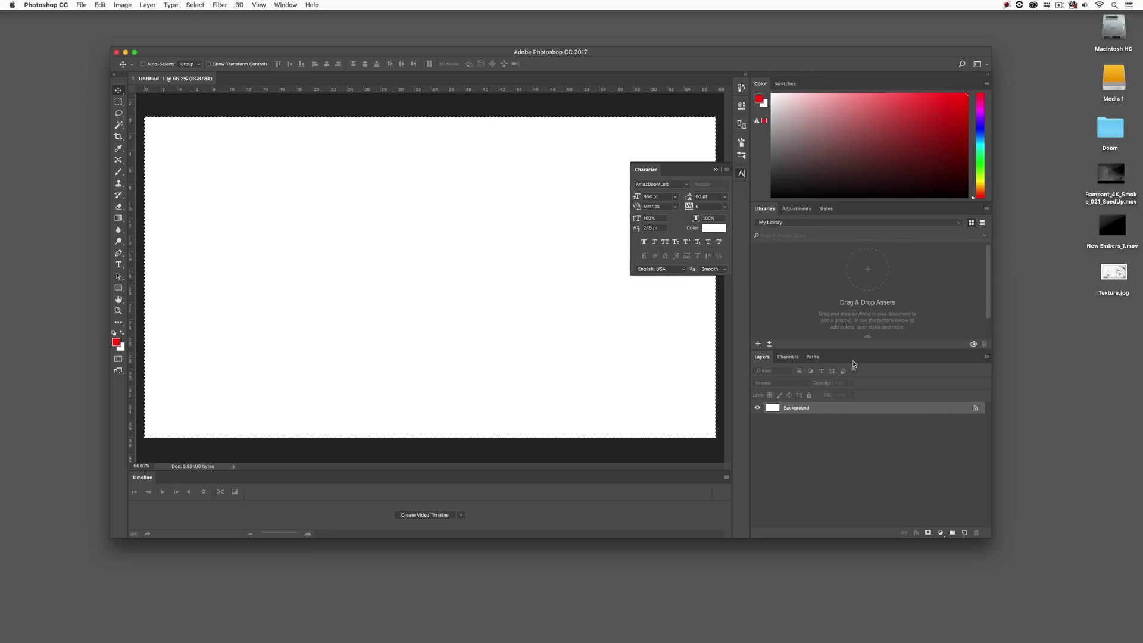
key(shift+BackSpace)
click(630, 275)
key(v)
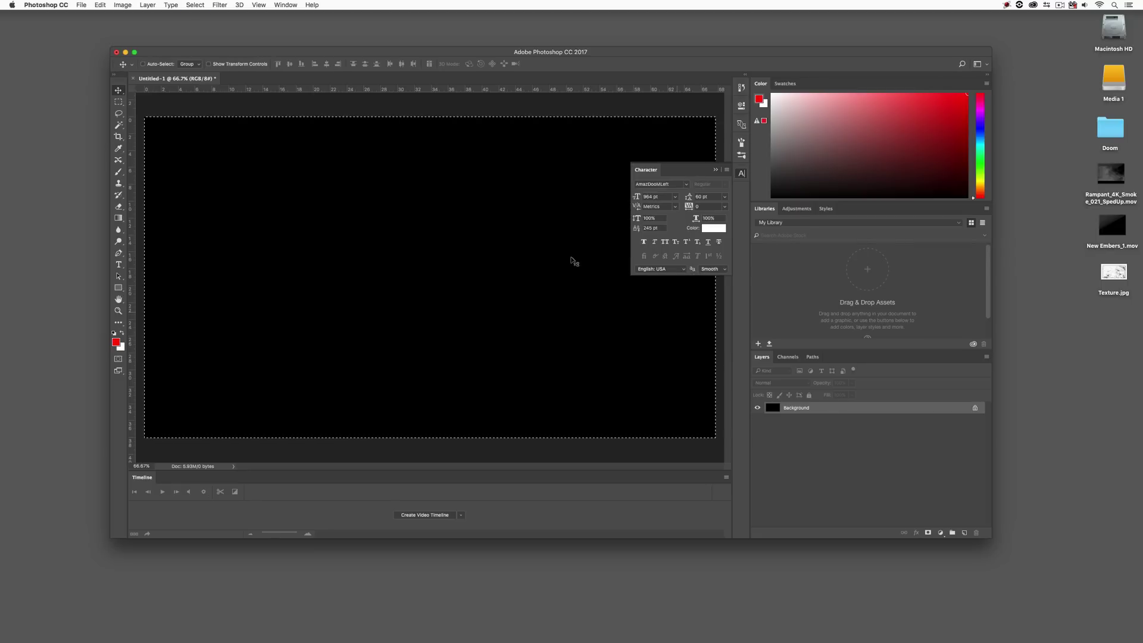
click(118, 102)
click(284, 216)
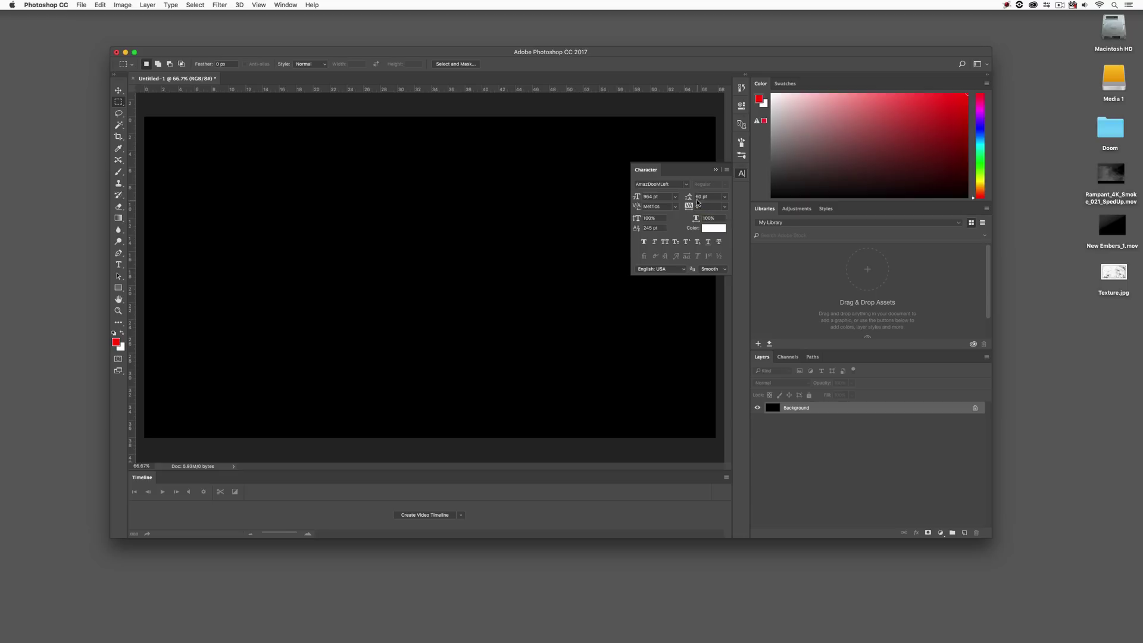
- Add the white text DOOM in AmazDooMLeft at 964 pt and move it down fully into the canvas
click(118, 264)
click(215, 258)
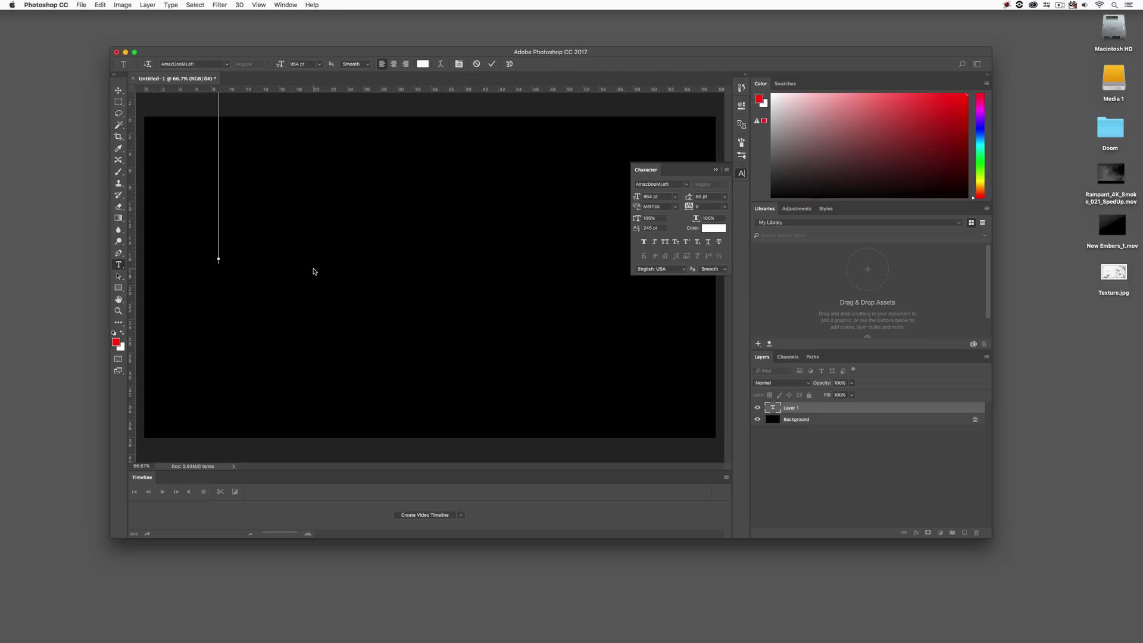
text(DOOM)
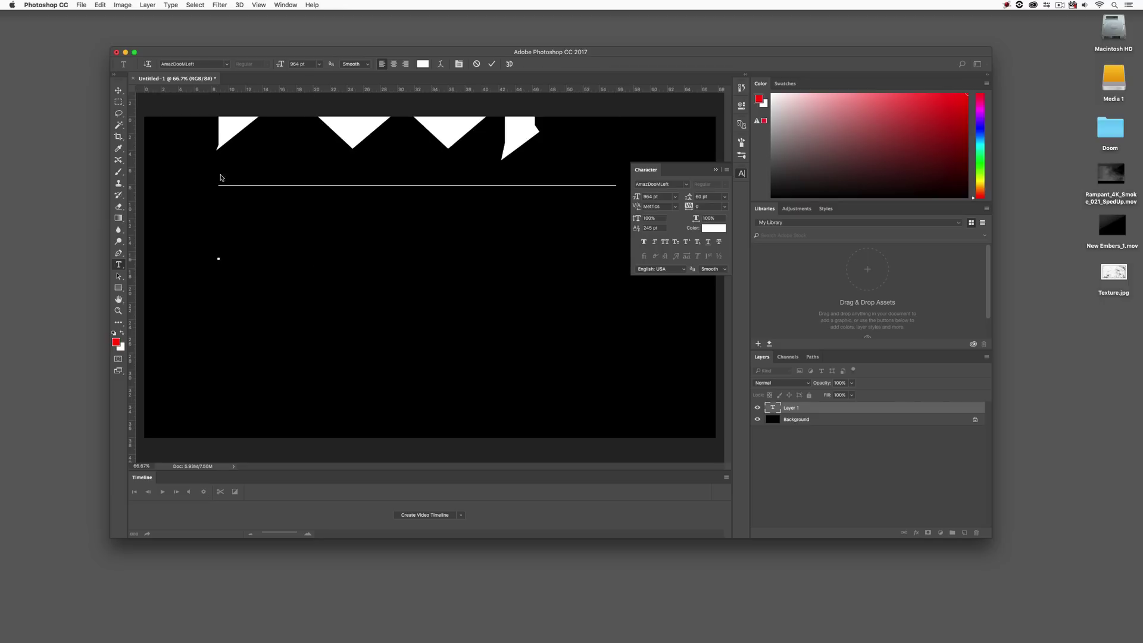
click(118, 90)
drag(243, 167, 245, 334)
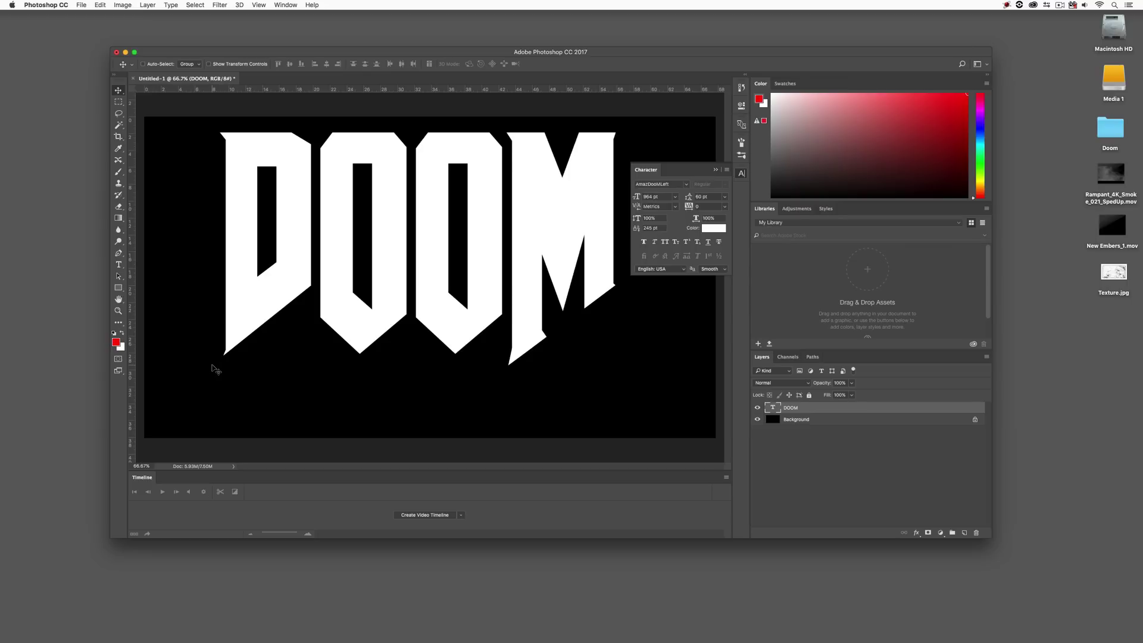
- Change the font of the letter M in the DOOM text to AmazDooMRight Regular
click(119, 103)
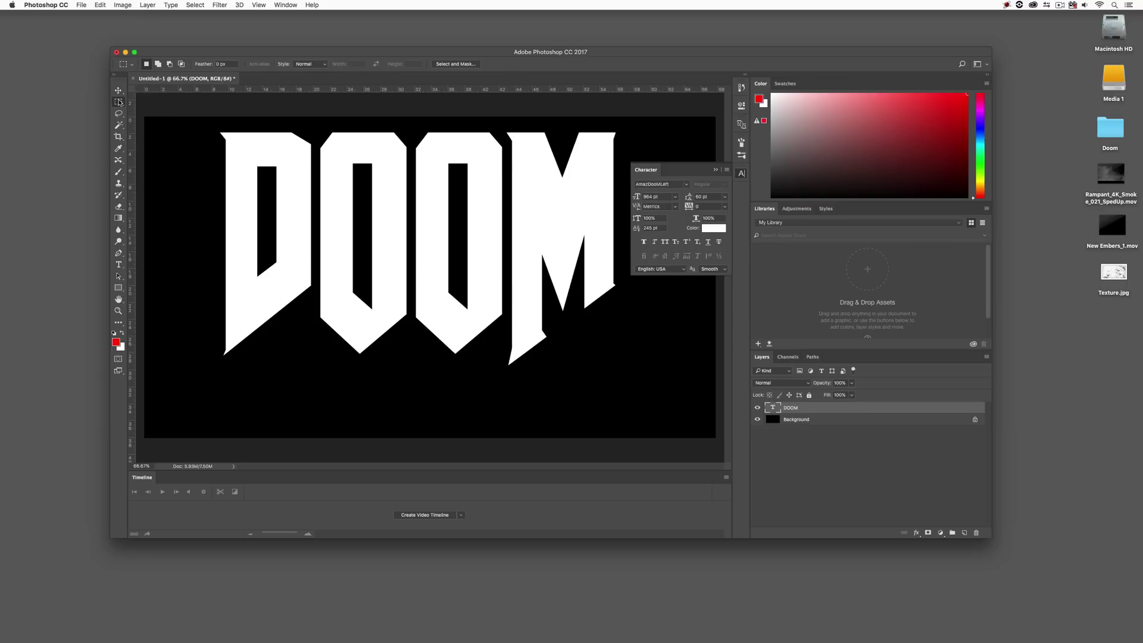
click(120, 264)
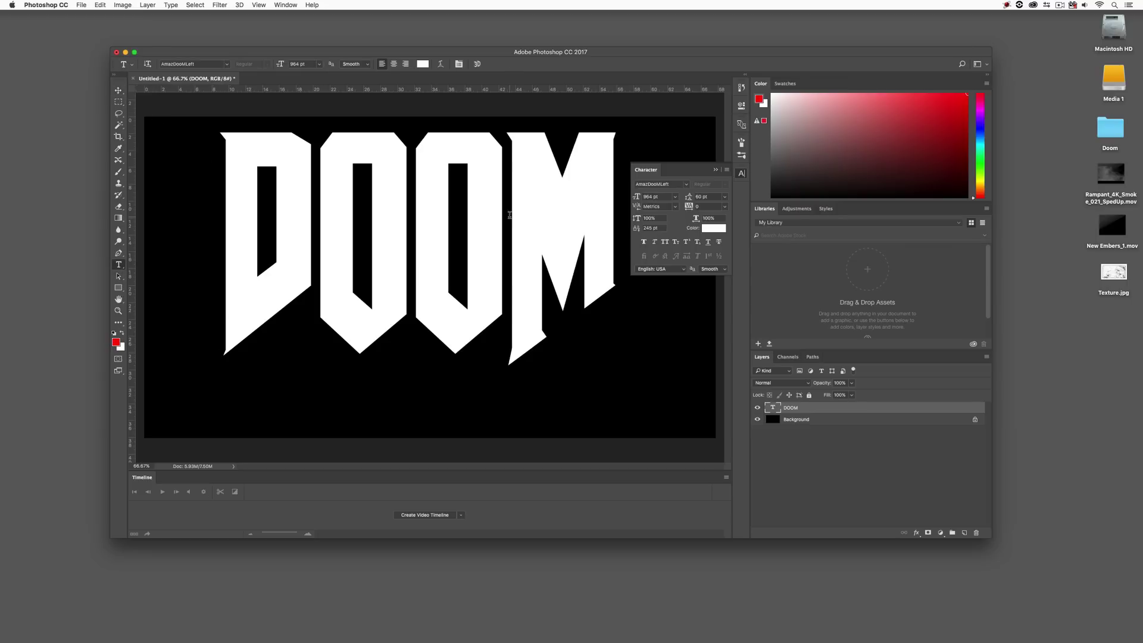
drag(509, 215, 587, 214)
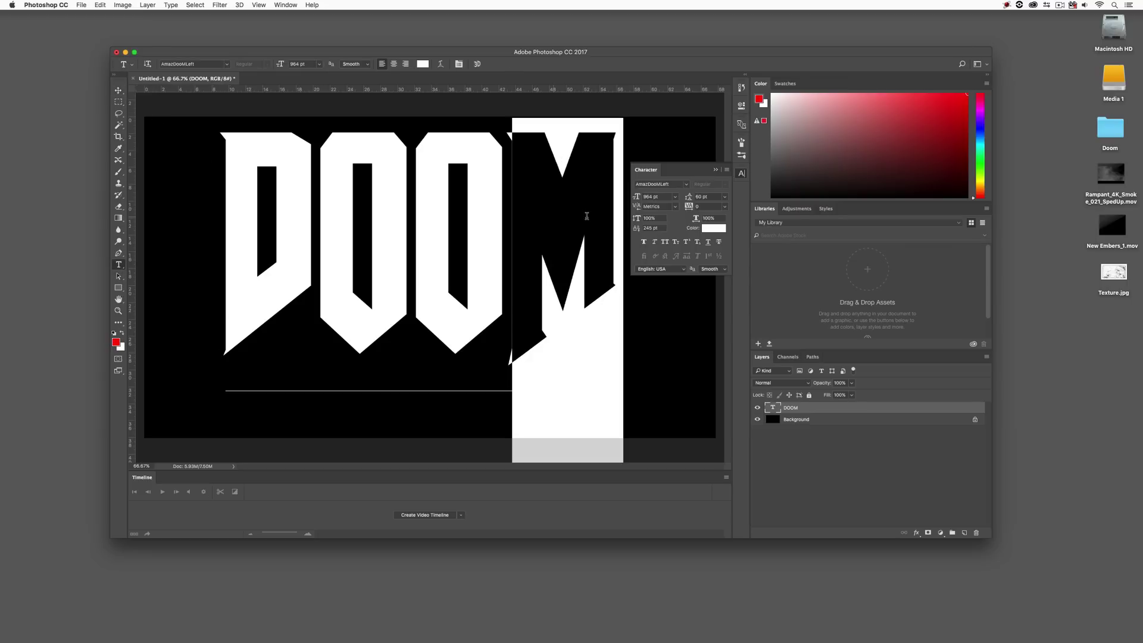
click(667, 184)
text(AMA)
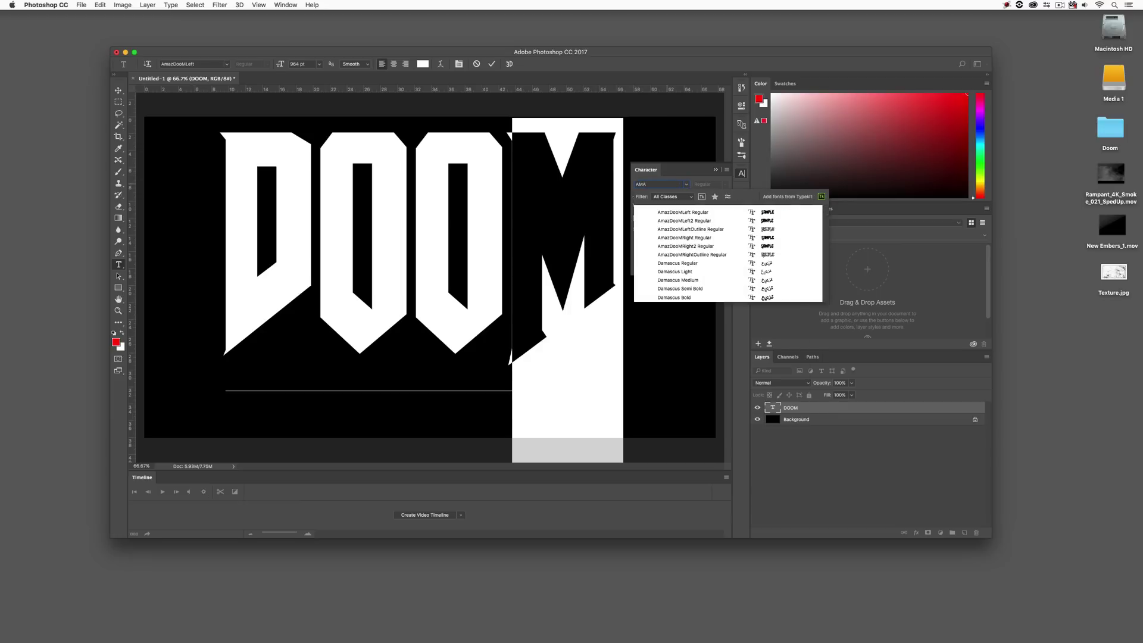
click(683, 238)
click(611, 236)
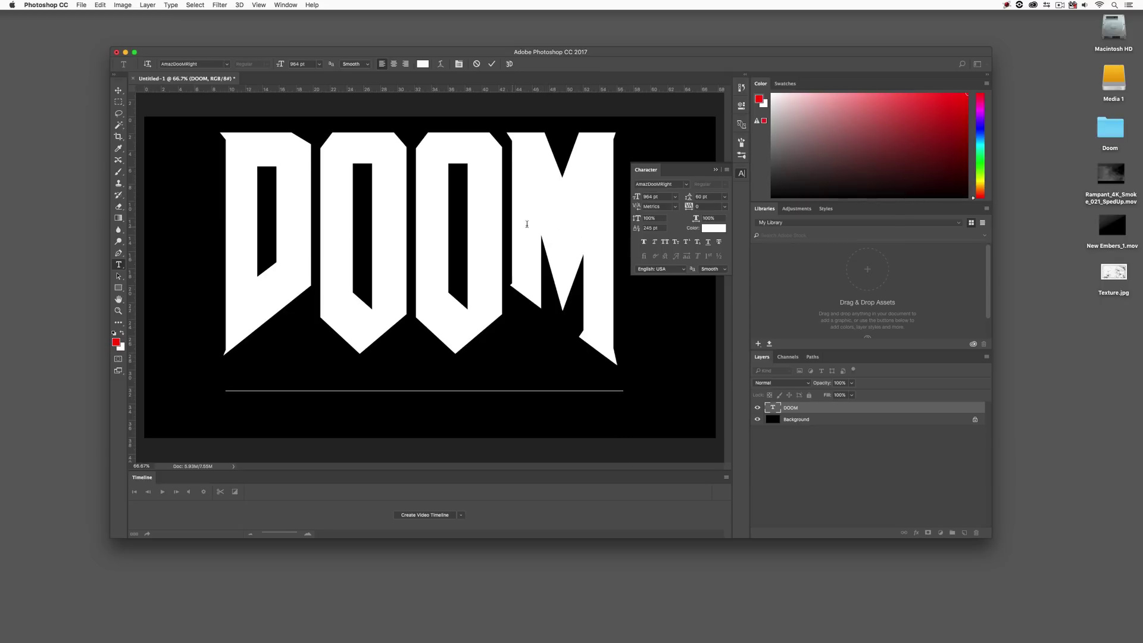
- Set the two middle O letters to 755 pt with a 434 pt baseline shift and move the DOOM text towards the canvas centre
drag(513, 262, 312, 249)
drag(636, 198, 637, 230)
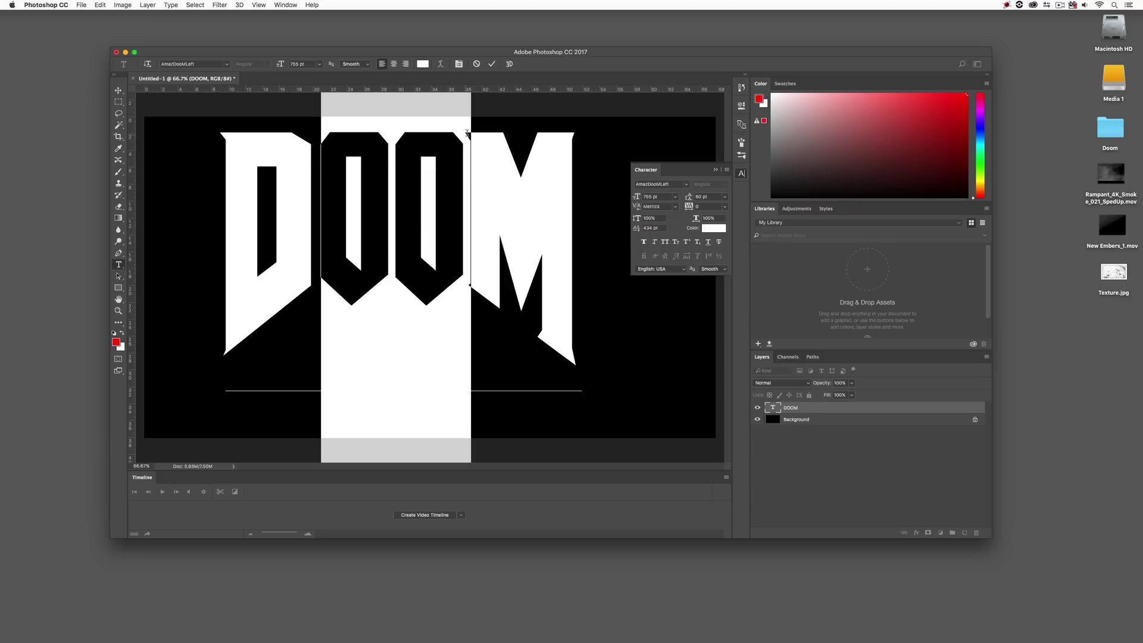
key(ctrl+Return)
key(v)
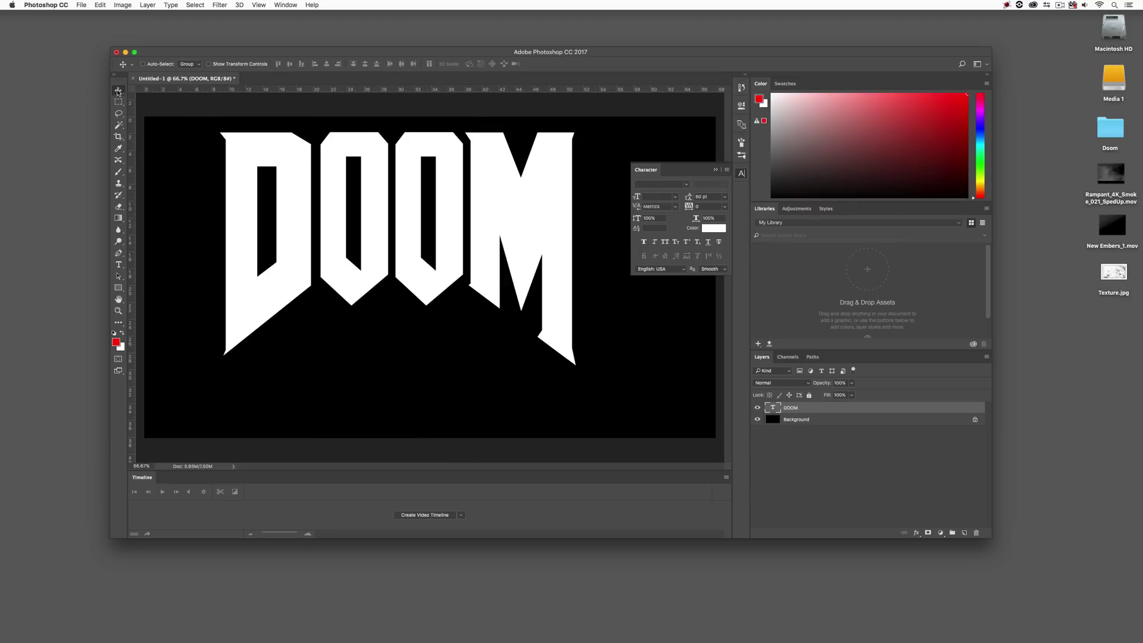
drag(375, 200, 410, 209)
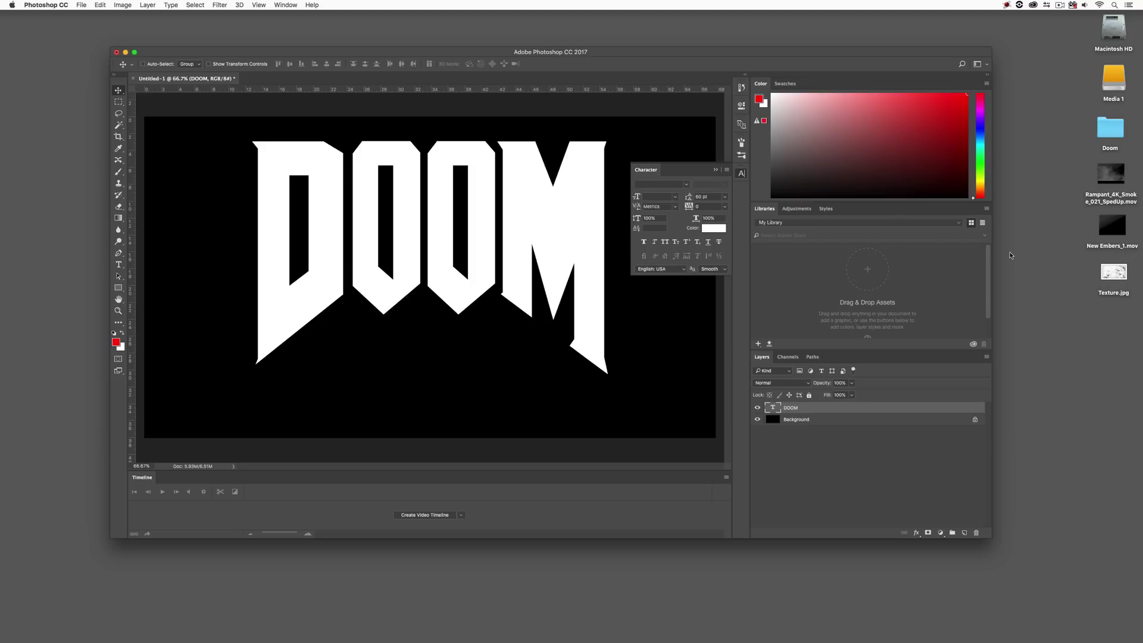
- Open Texture.jpg from the desktop in Photoshop, copy the entire image, and return to the DOOM document
right_click(1110, 274)
mouse_move(1051, 284)
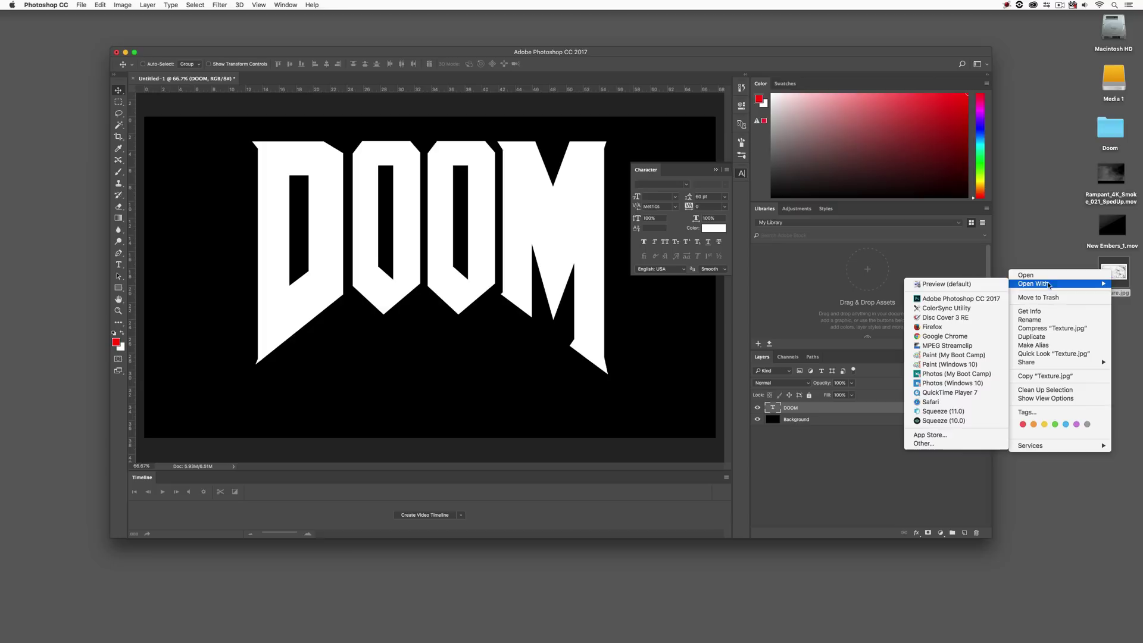
click(996, 298)
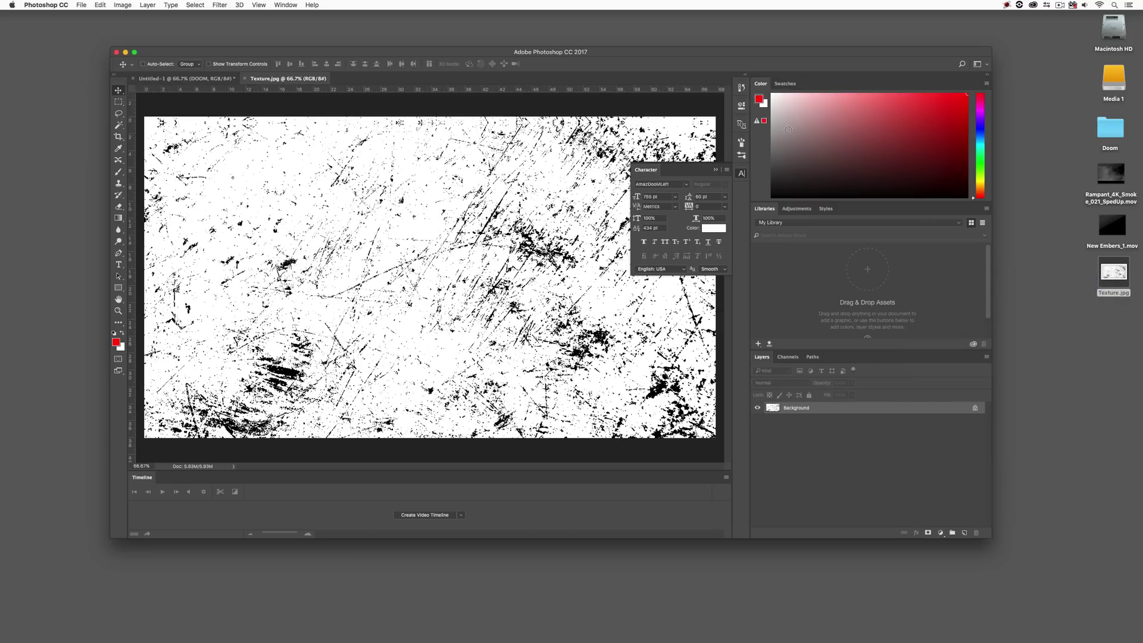
key(super+a)
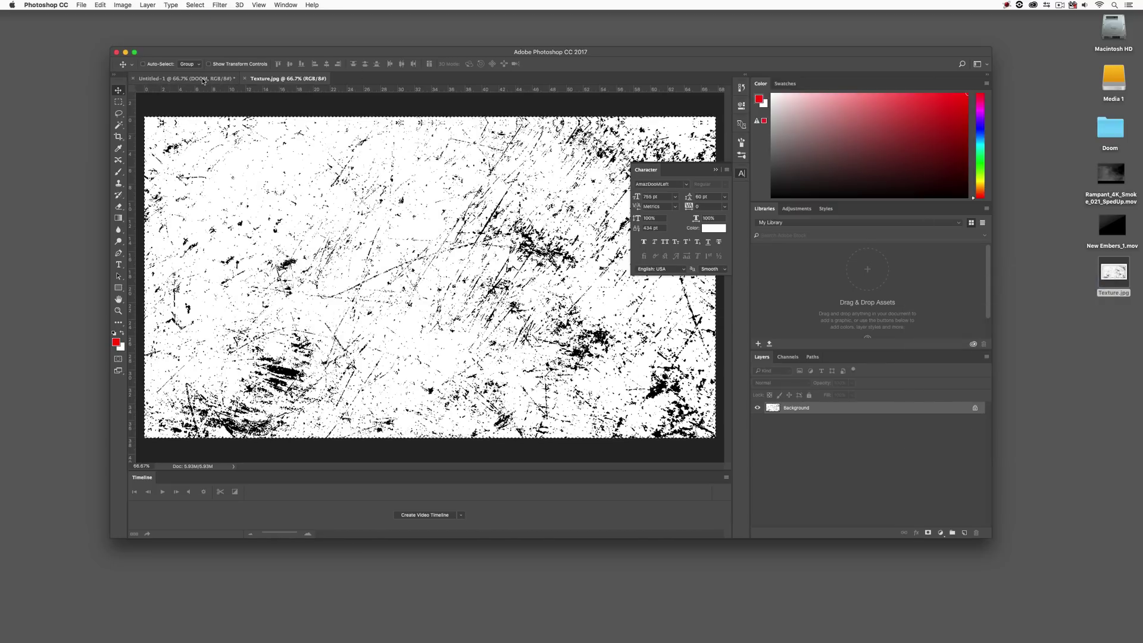
click(202, 81)
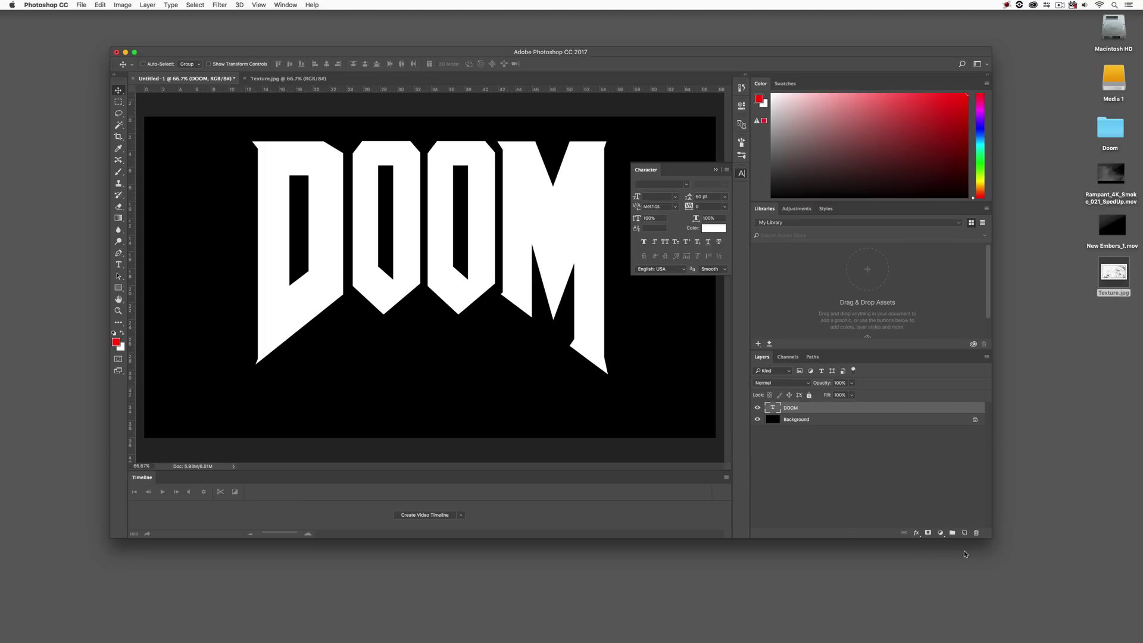
- Add a layer mask to the DOOM text layer, paste the copied texture into the mask, and return to the normal layer view
click(928, 533)
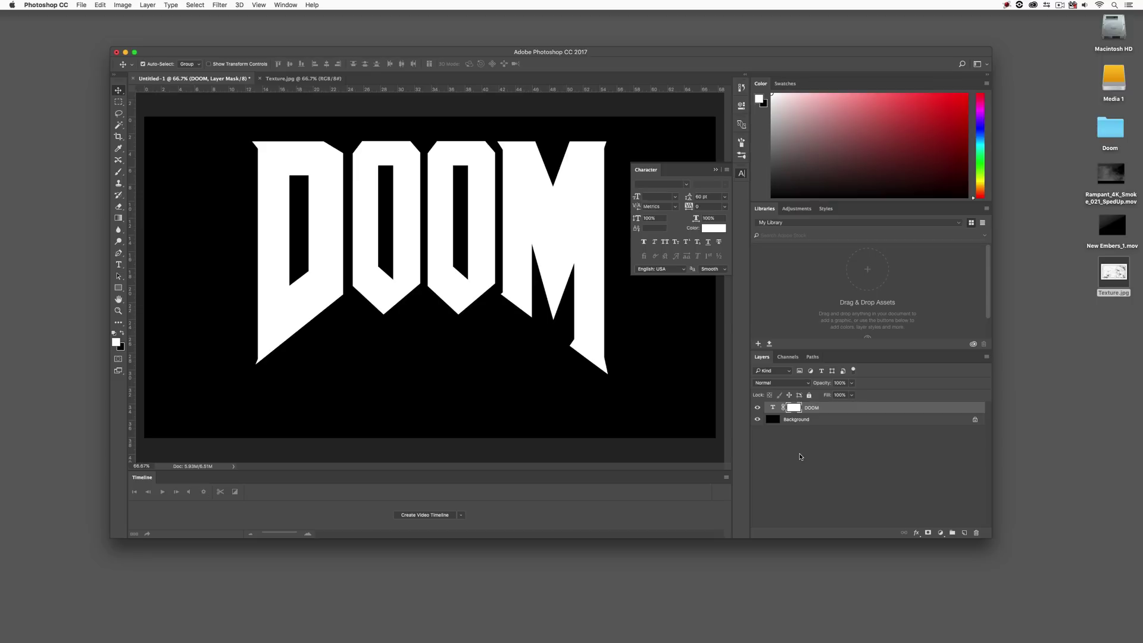
key(super+v)
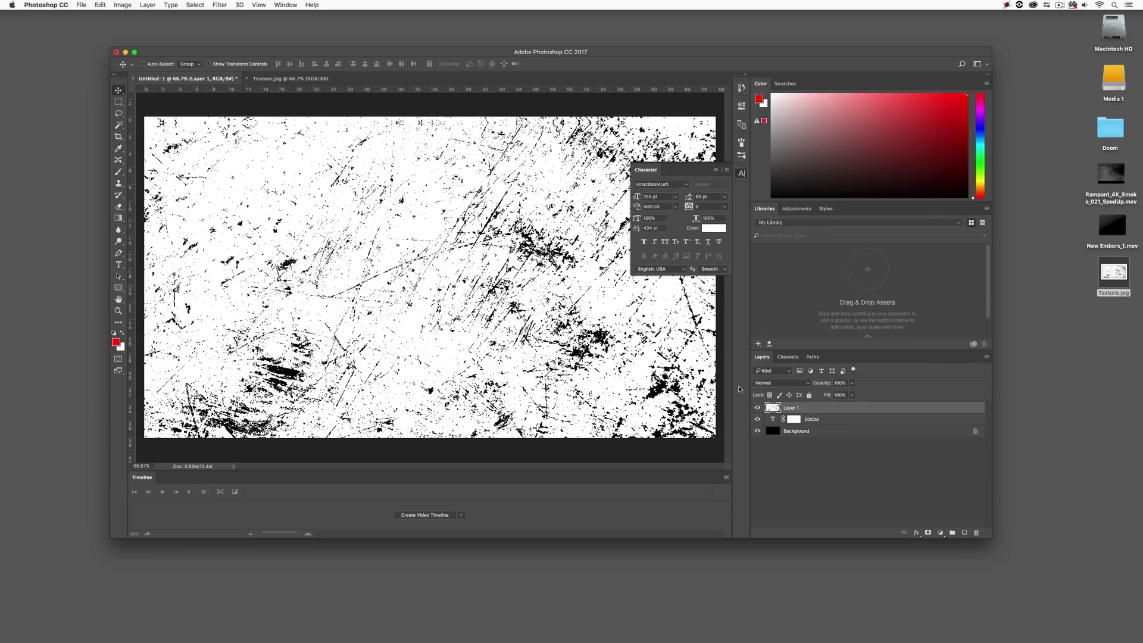
key(Delete)
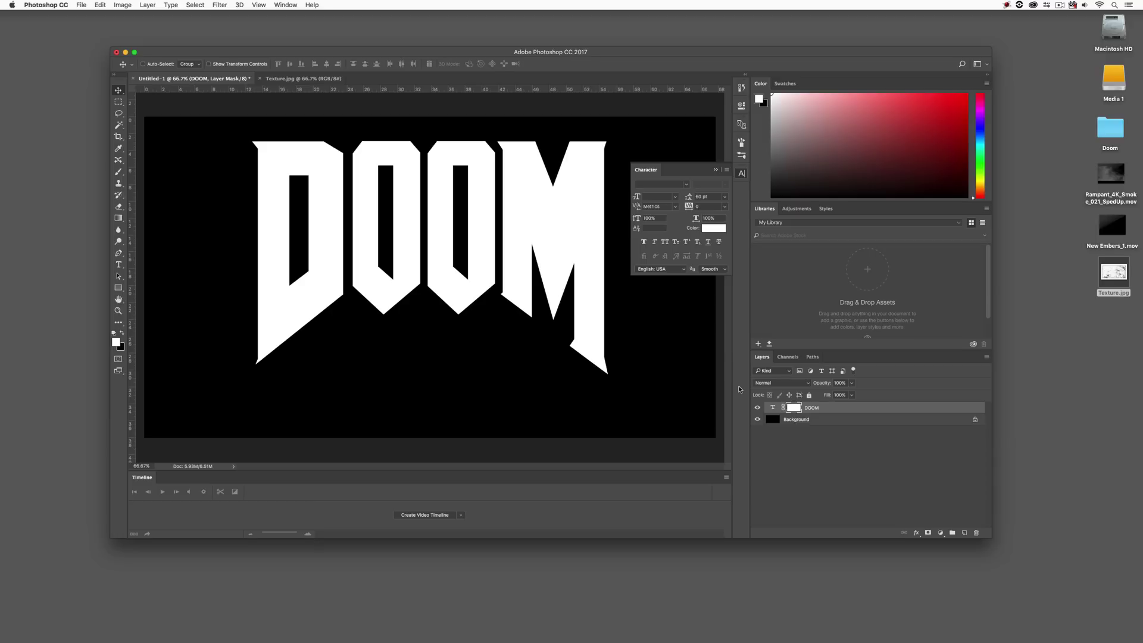
alt+click(797, 409)
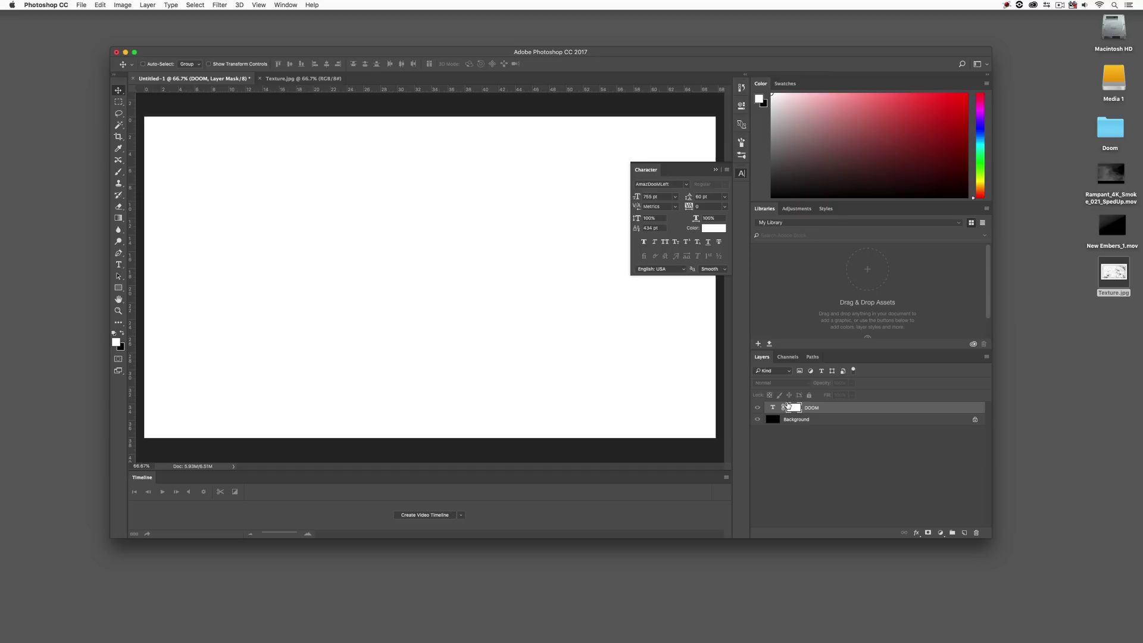
drag(787, 404, 787, 402)
key(super)
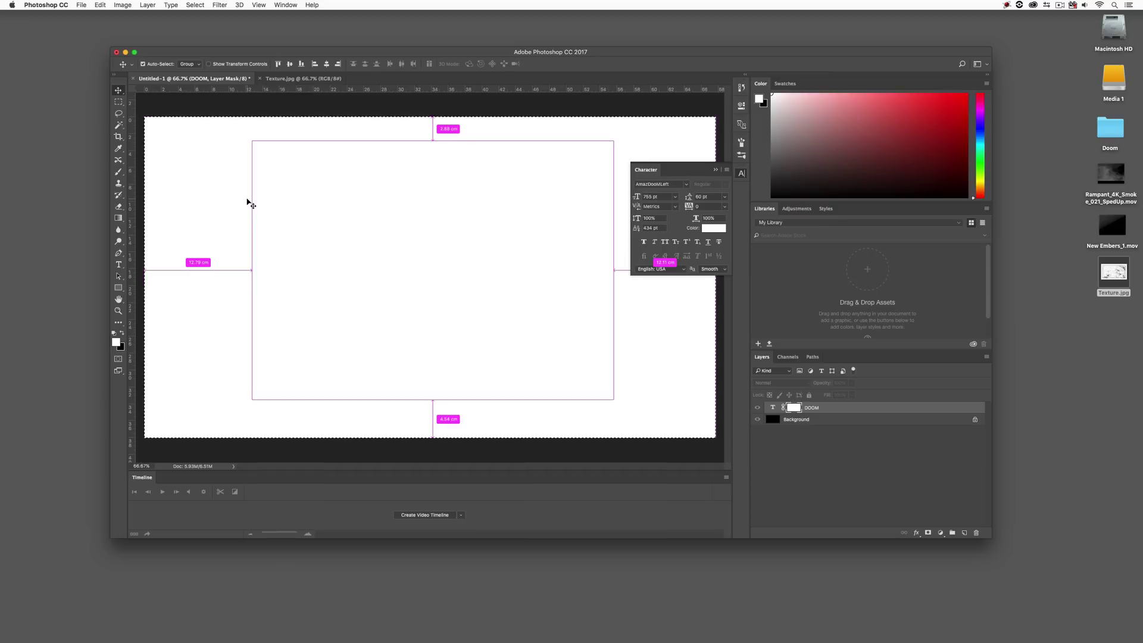
key(super+v)
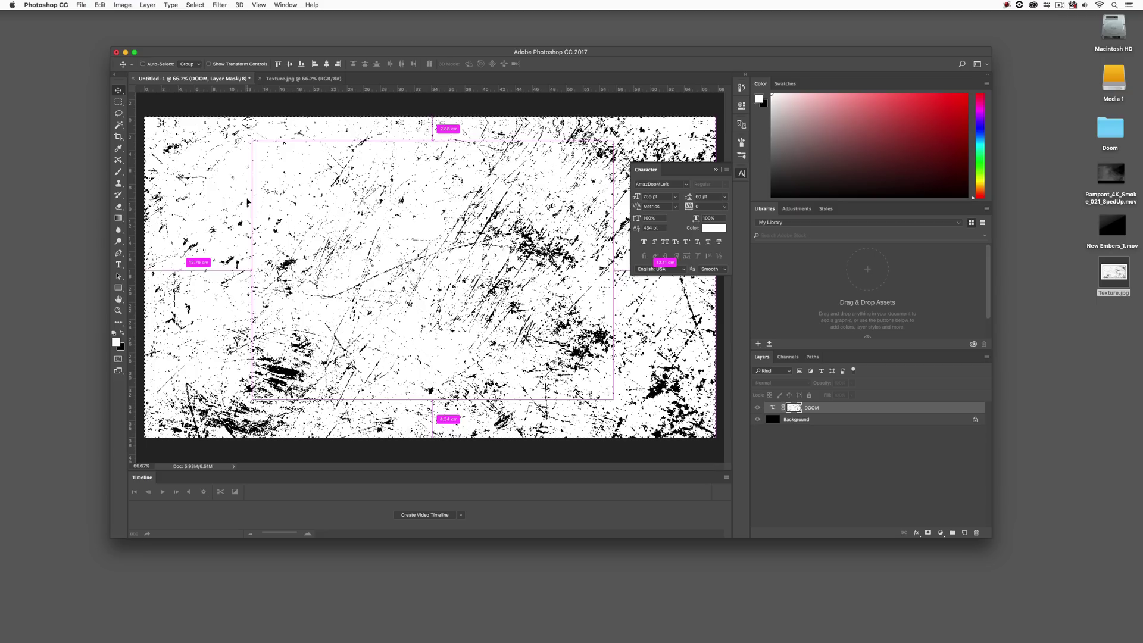
click(774, 410)
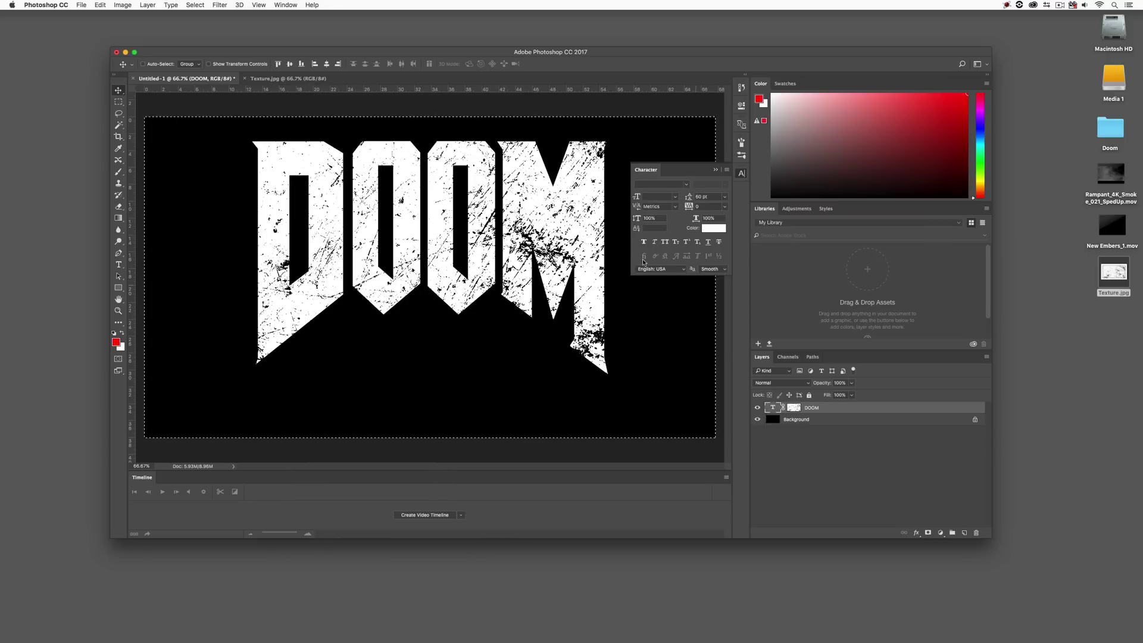
- Preview the scratched Texture.jpg image from the desktop at full size, then close the preview
click(818, 422)
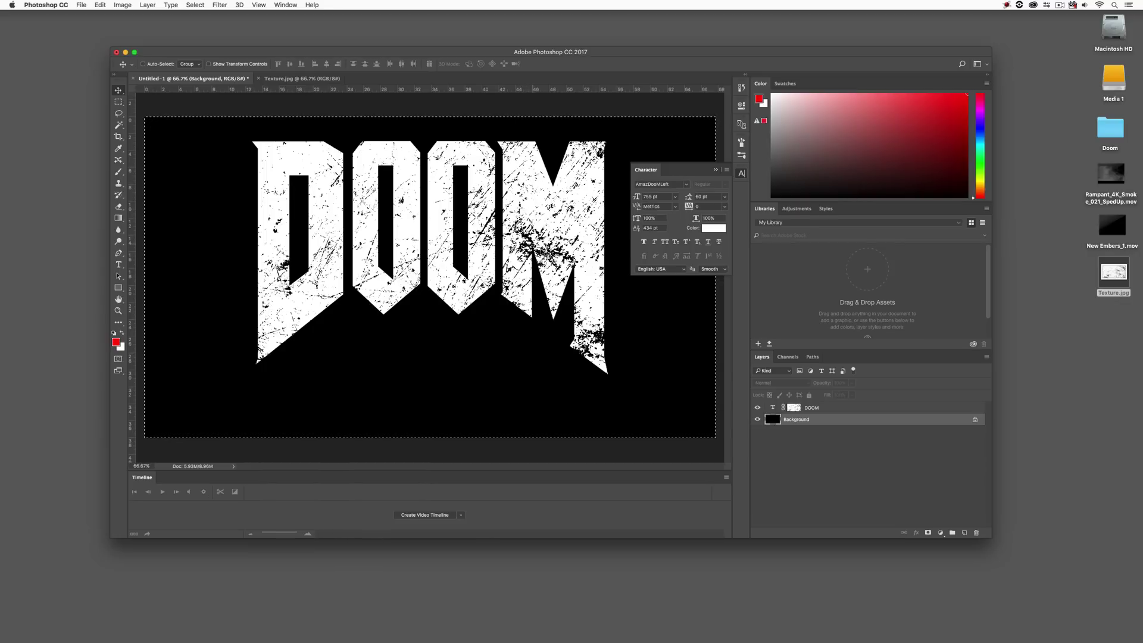
key(space)
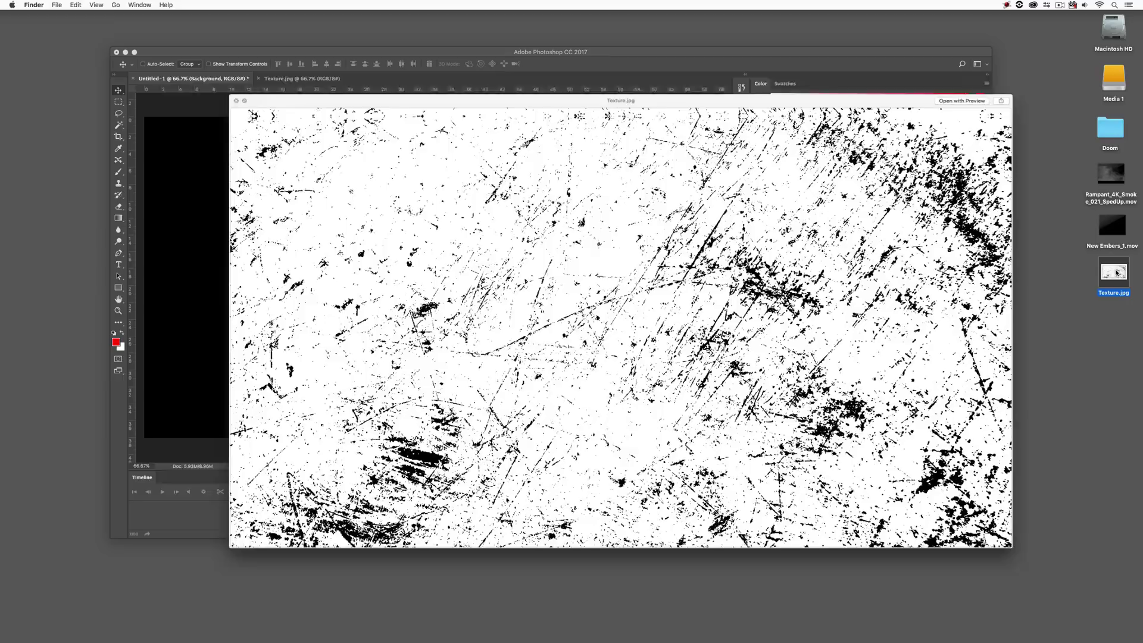
key(space)
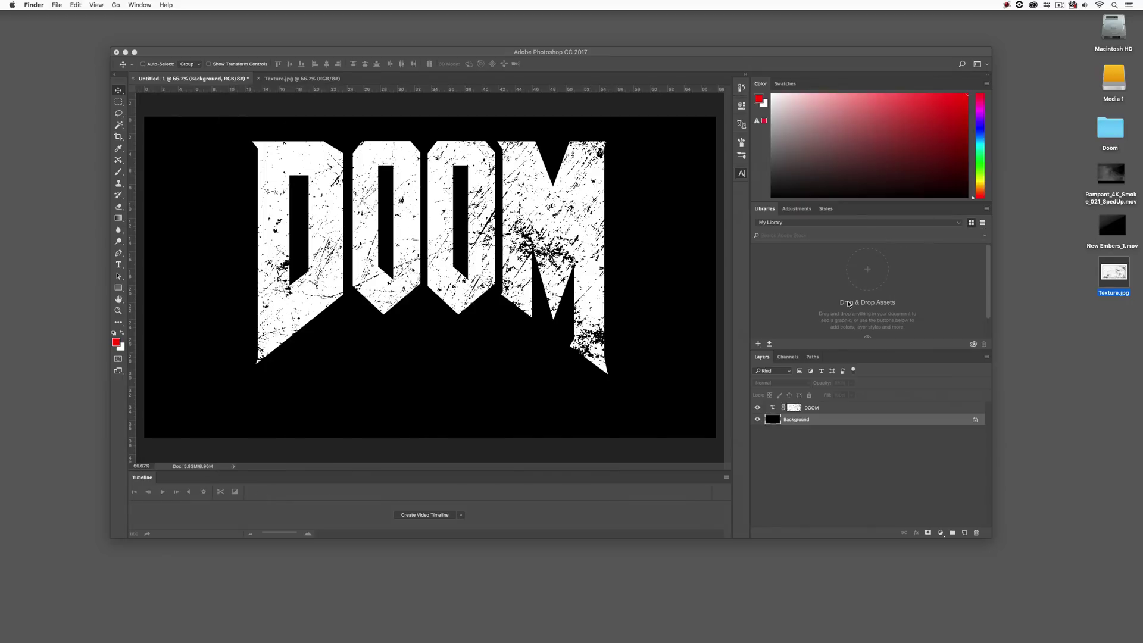
- Fill the entire Background layer behind the DOOM text with the red foreground color
key(super+a)
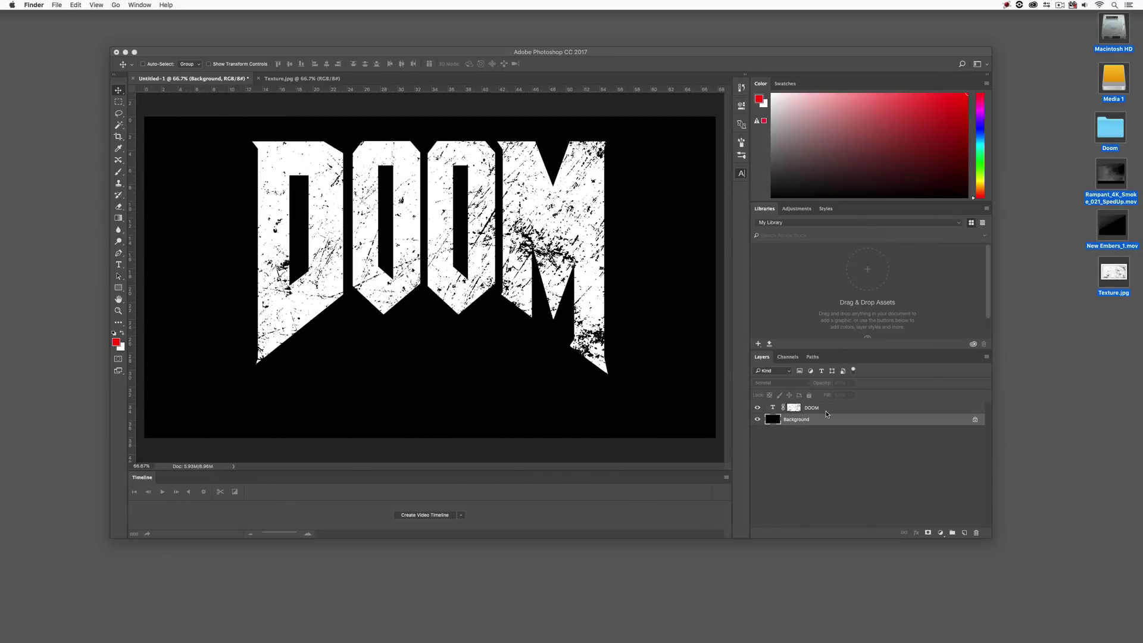
click(826, 414)
key(super+a)
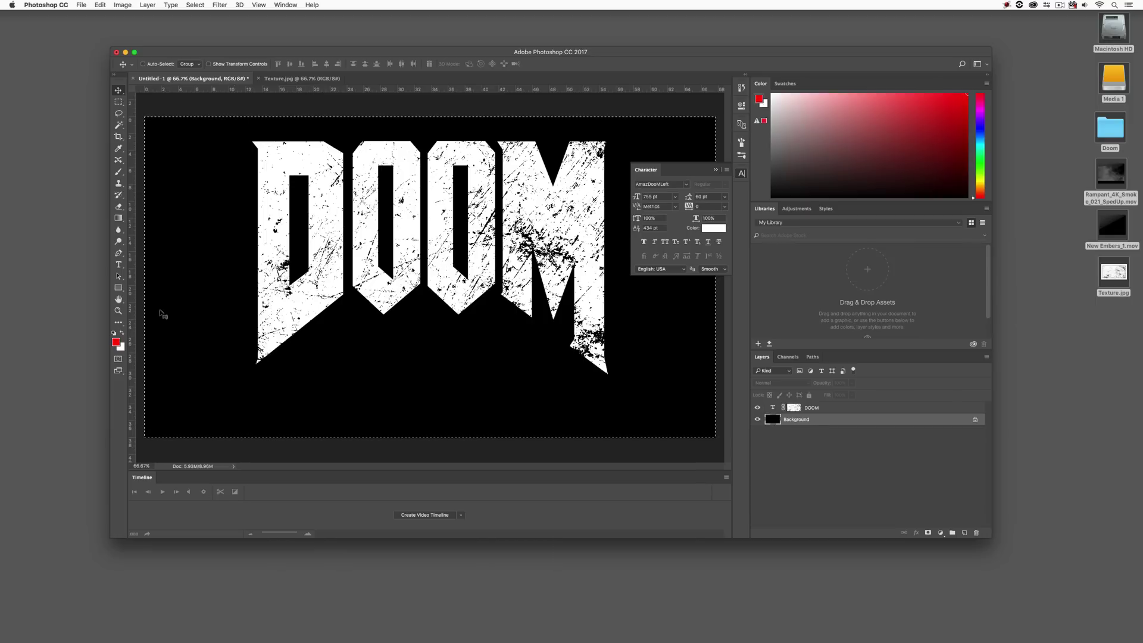
key(shift+BackSpace)
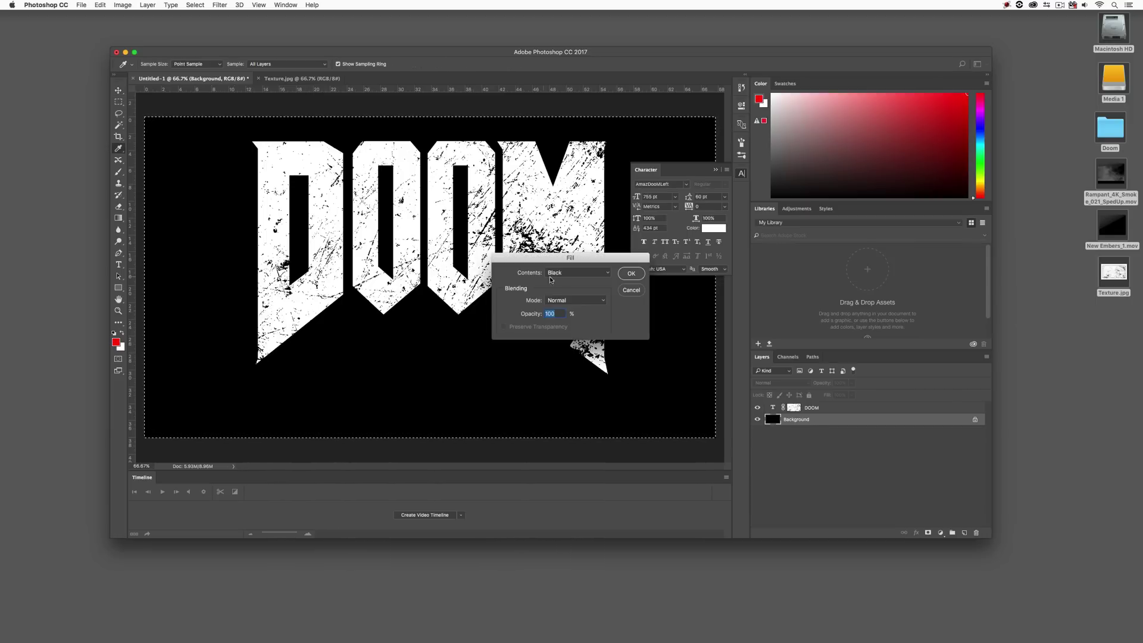
click(563, 274)
click(570, 216)
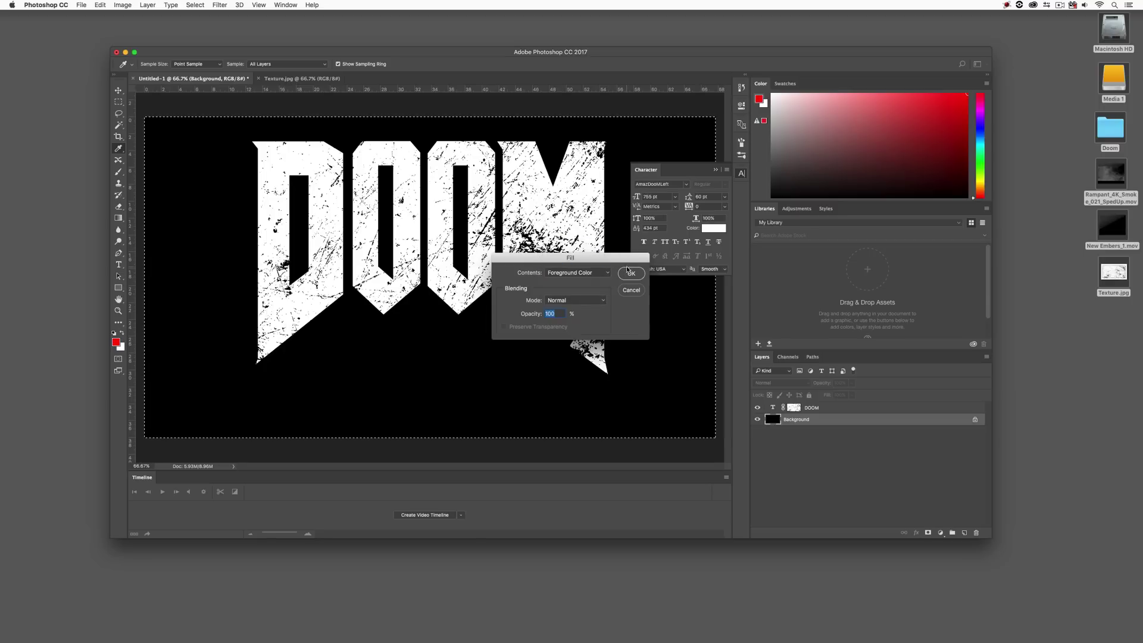
click(630, 272)
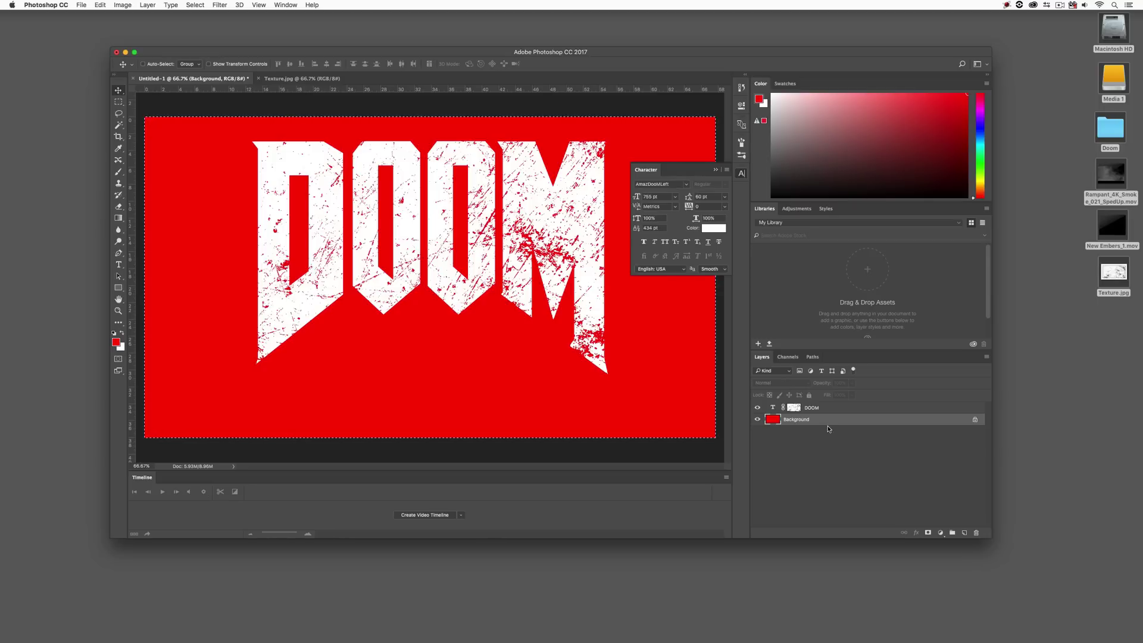
- Delete the Background layer and save the DOOM logo to the desktop as Doom Wordmark.png with smallest compression and no interlacing
drag(925, 420, 976, 532)
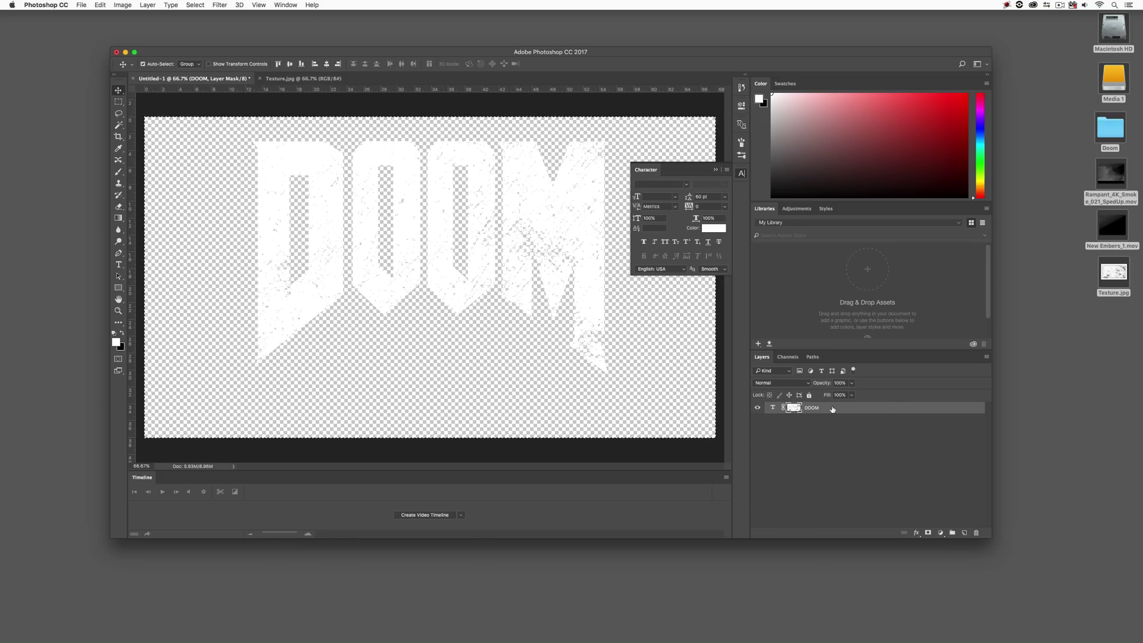
key(super+s)
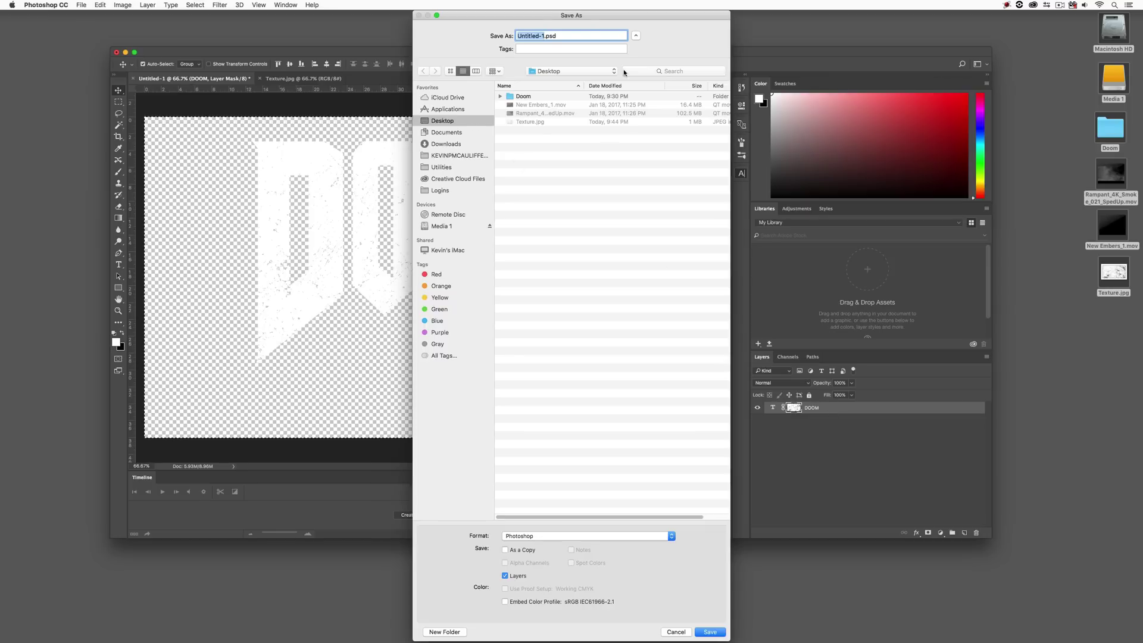
click(610, 534)
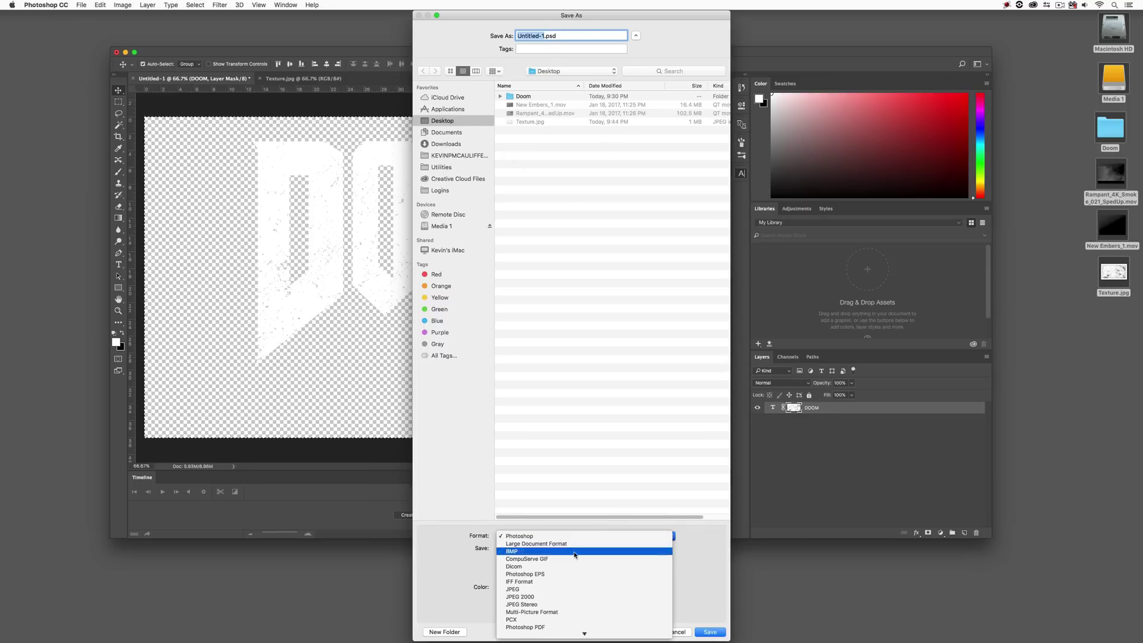
click(551, 620)
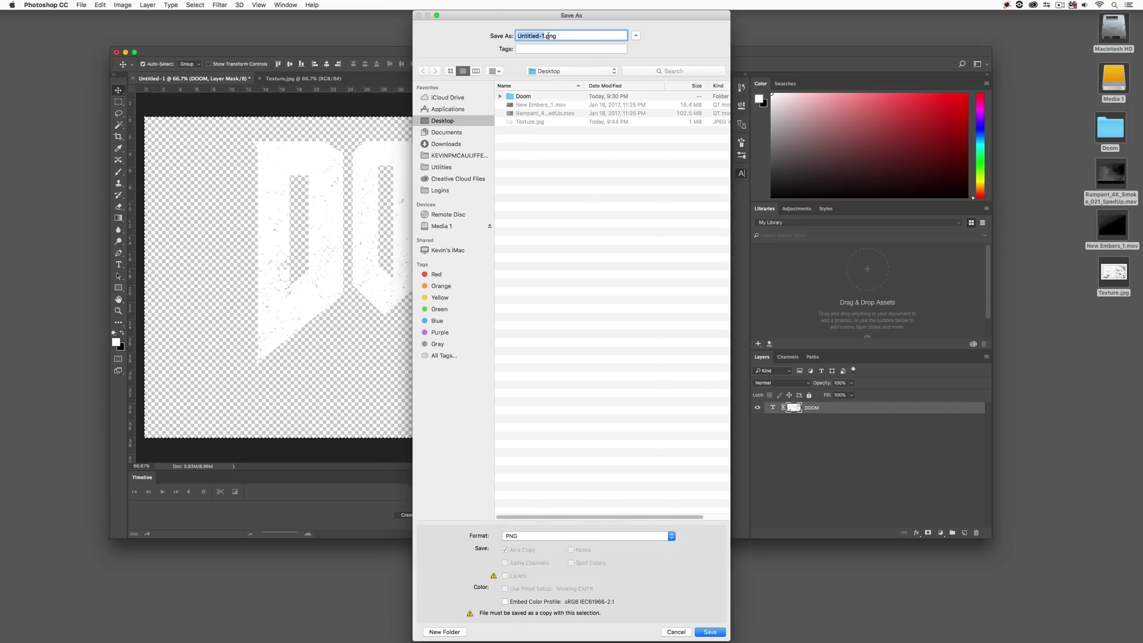
text(Do)
text(om Wordmark)
key(Return)
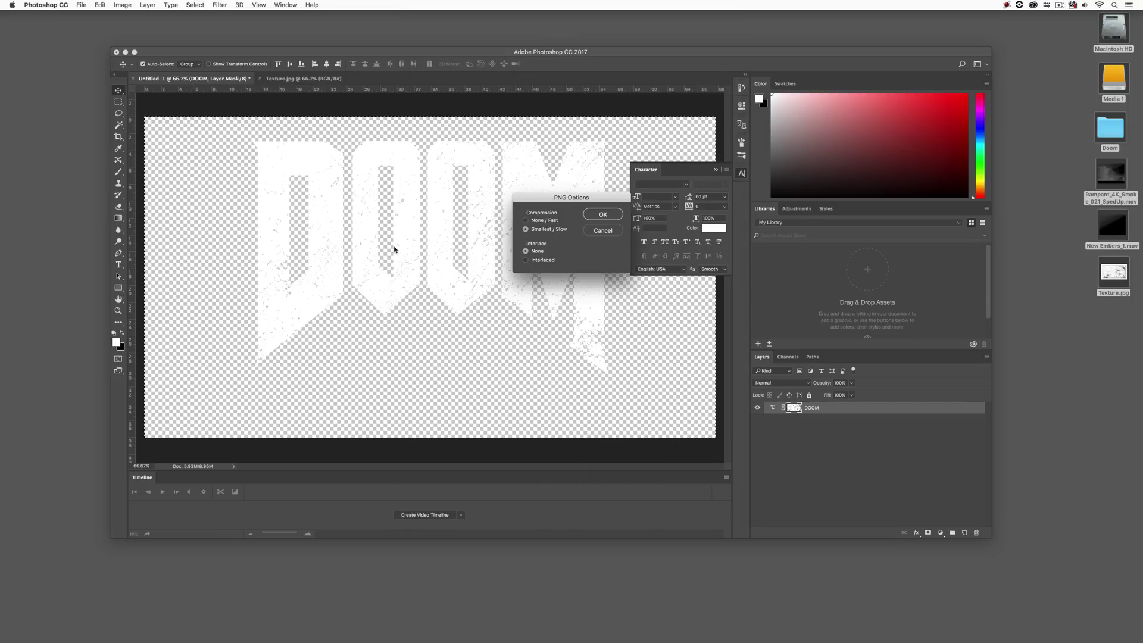
click(601, 218)
- Switch to Premiere Pro and import Doom Wordmark.png from the desktop into the project
key(super+h)
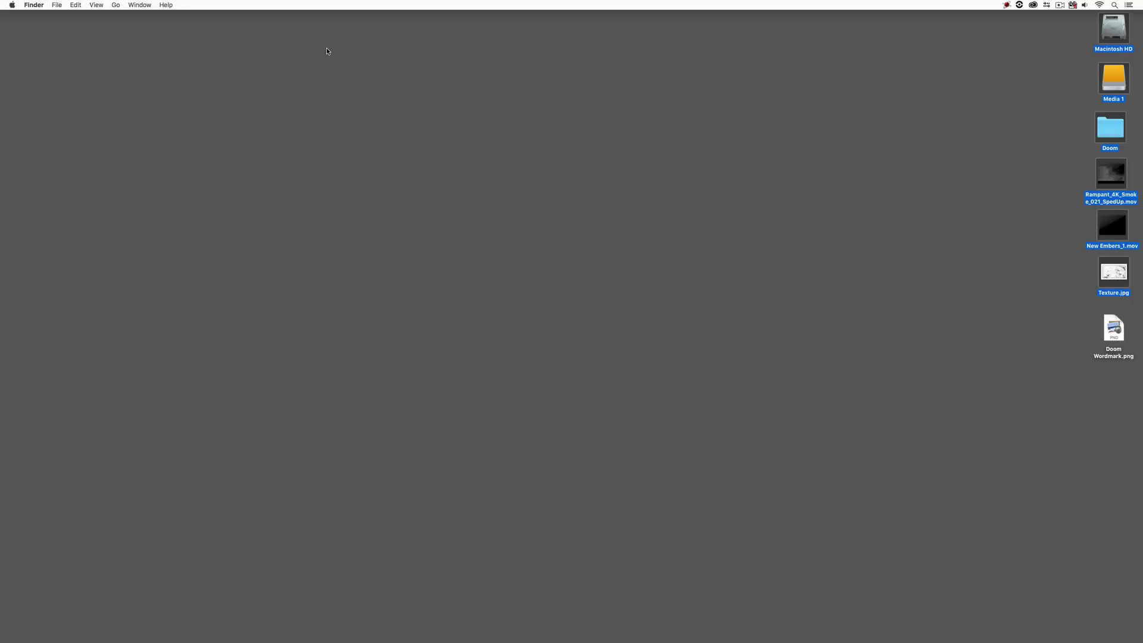
key(super+Tab)
key(super+Tab)
key(super+Tab)
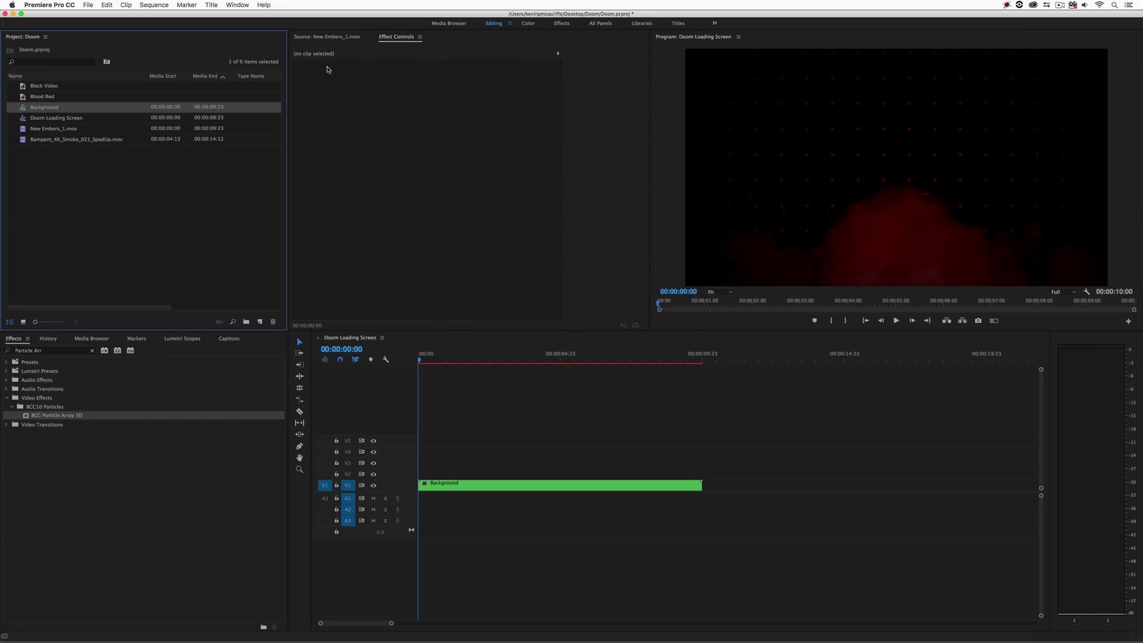
right_click(87, 182)
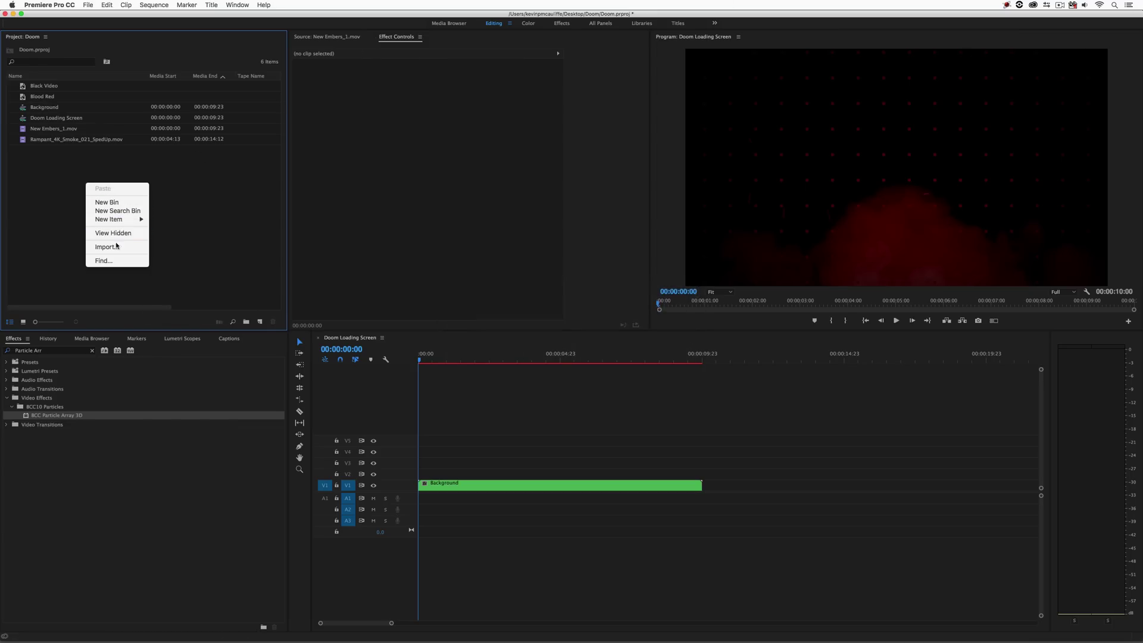
click(117, 245)
click(558, 162)
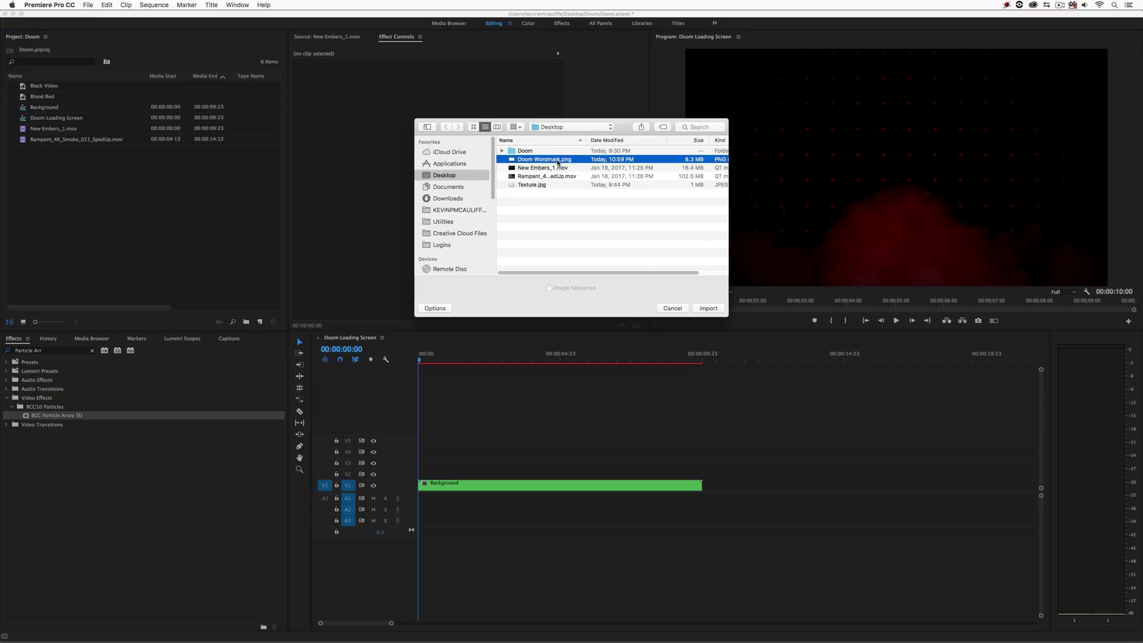
click(696, 307)
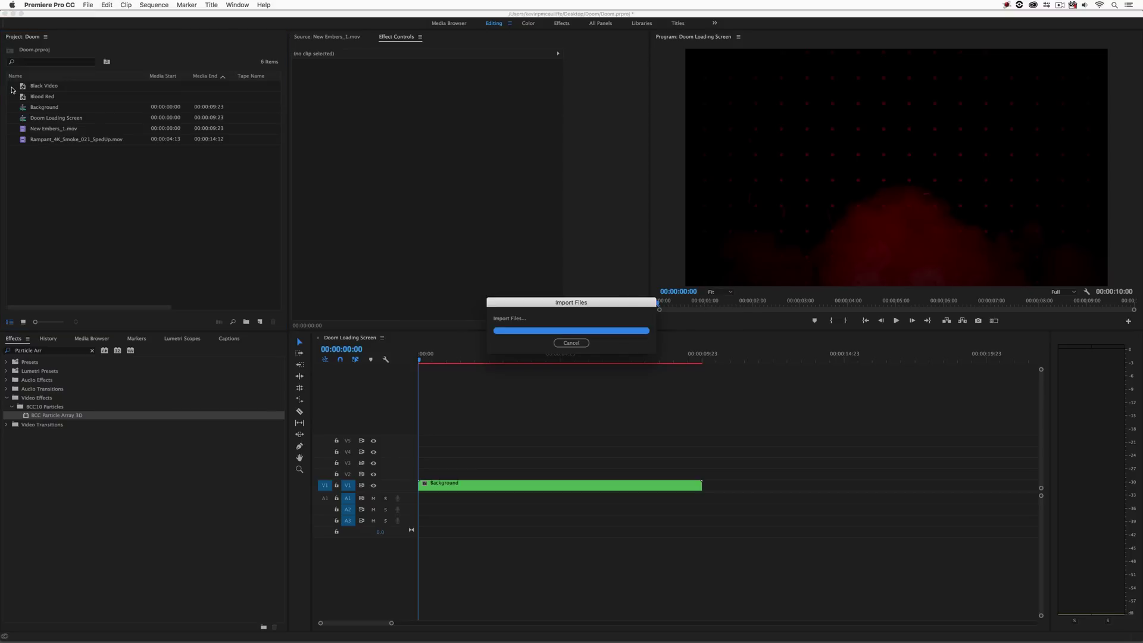
- Place Doom Wordmark.png on V2 at the sequence start, extend it to the Background clip's end, and show the frame at 00:00:05:10
drag(27, 108, 418, 474)
drag(558, 475, 702, 474)
click(573, 360)
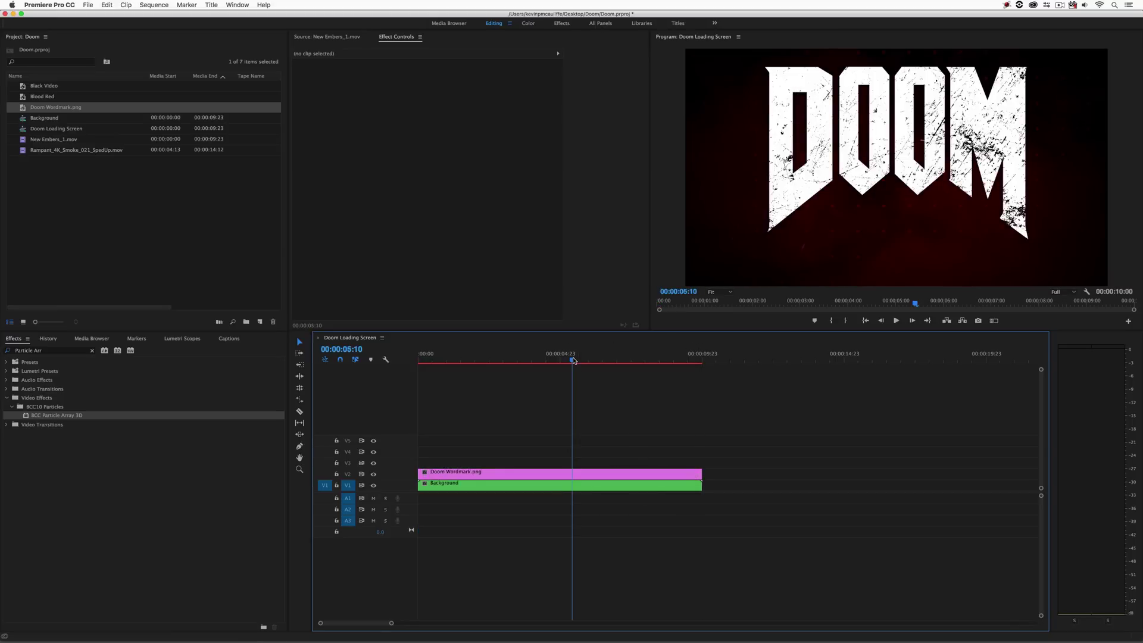
- Scale the Doom Wordmark.png clip to 77 and move the logo upward to a position of about 958, 468
double_click(560, 474)
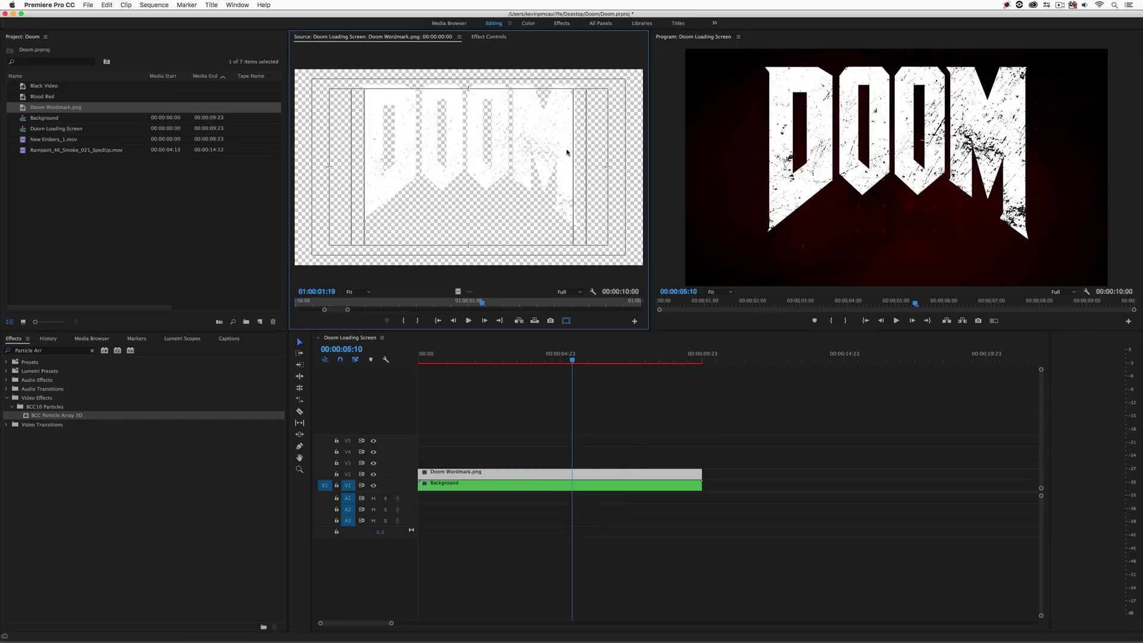
click(488, 37)
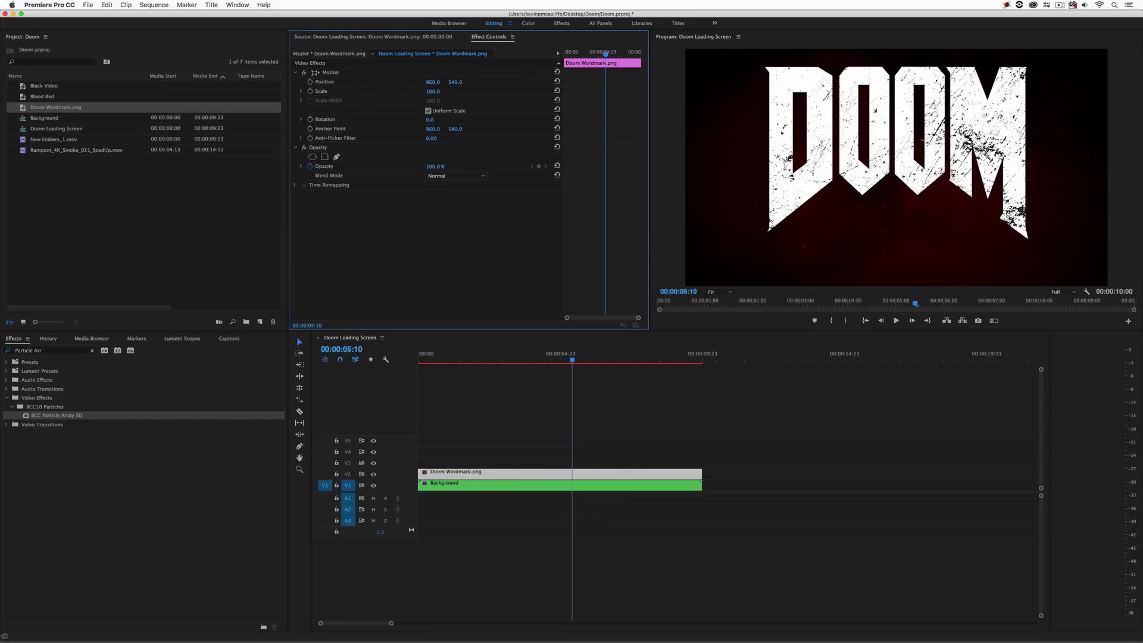
drag(431, 91, 417, 91)
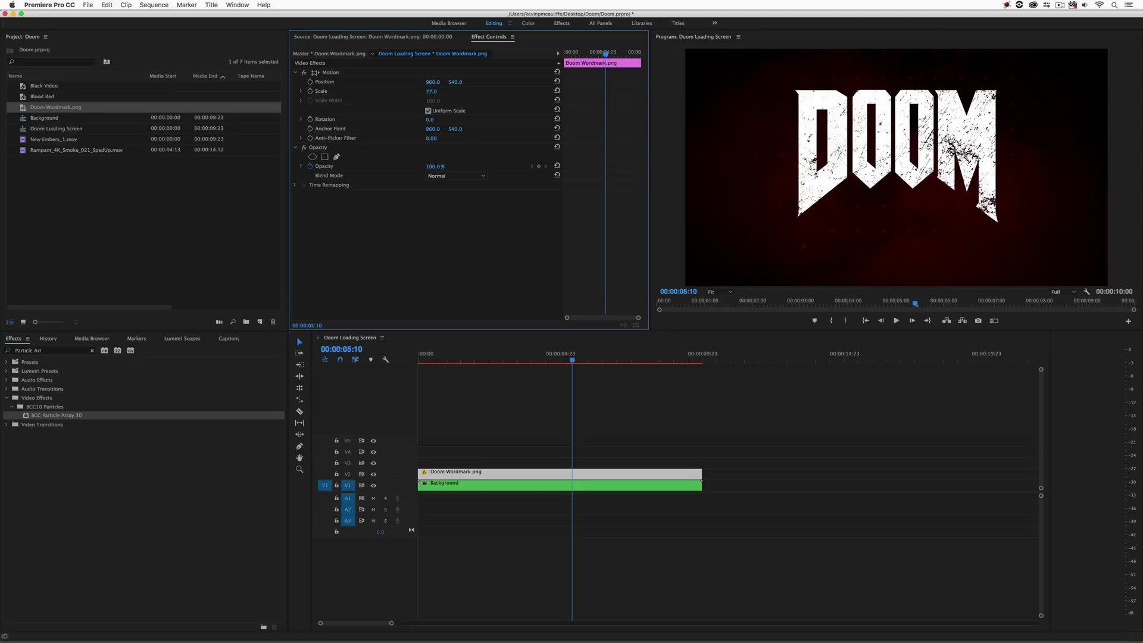
click(330, 72)
drag(892, 182, 891, 166)
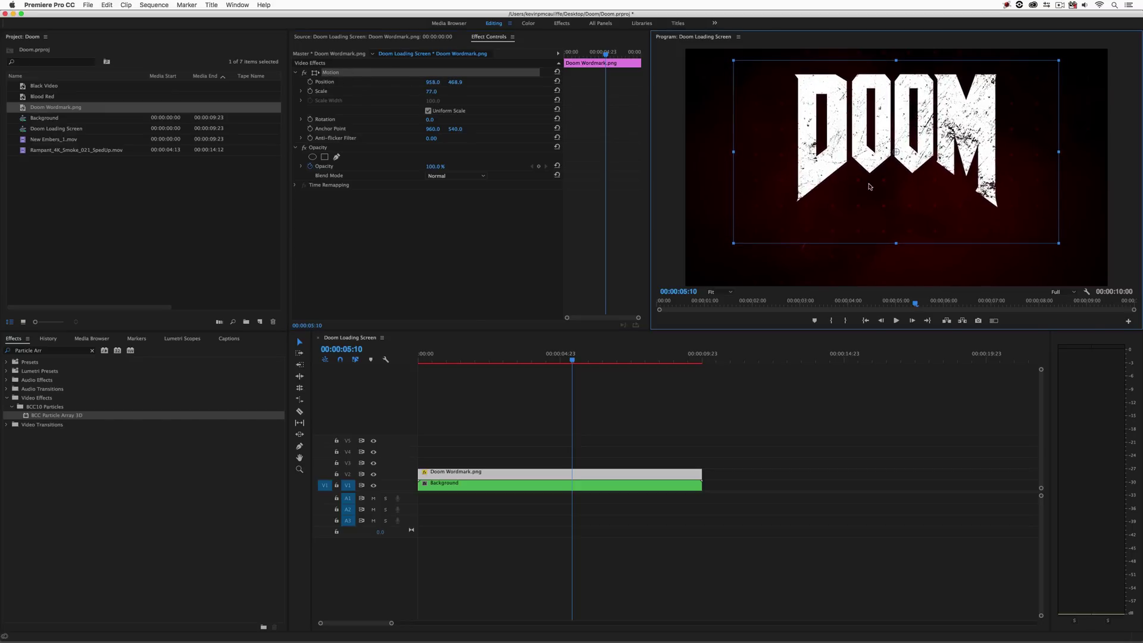
- Select both the Doom Wordmark.png and Background clips and render the selection
drag(689, 394, 466, 548)
click(156, 4)
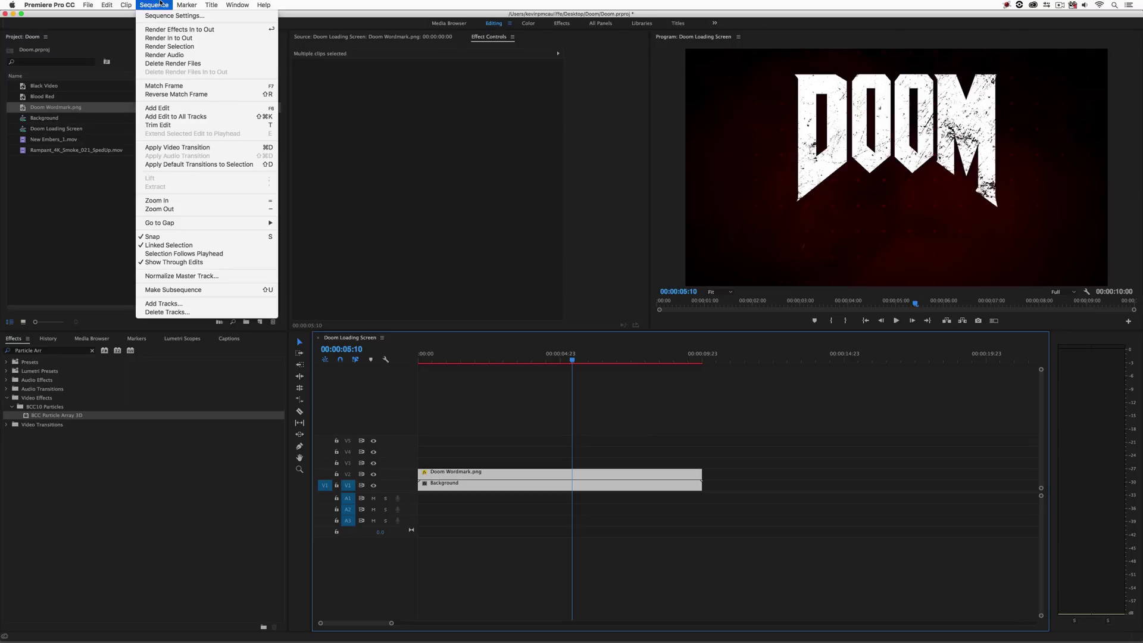
click(166, 47)
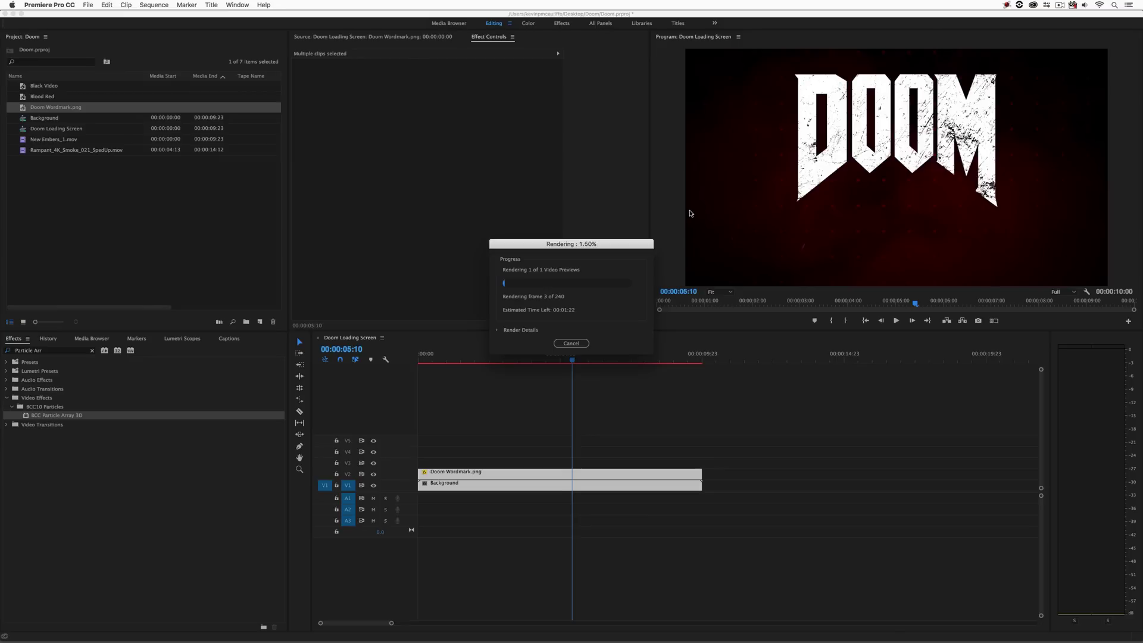